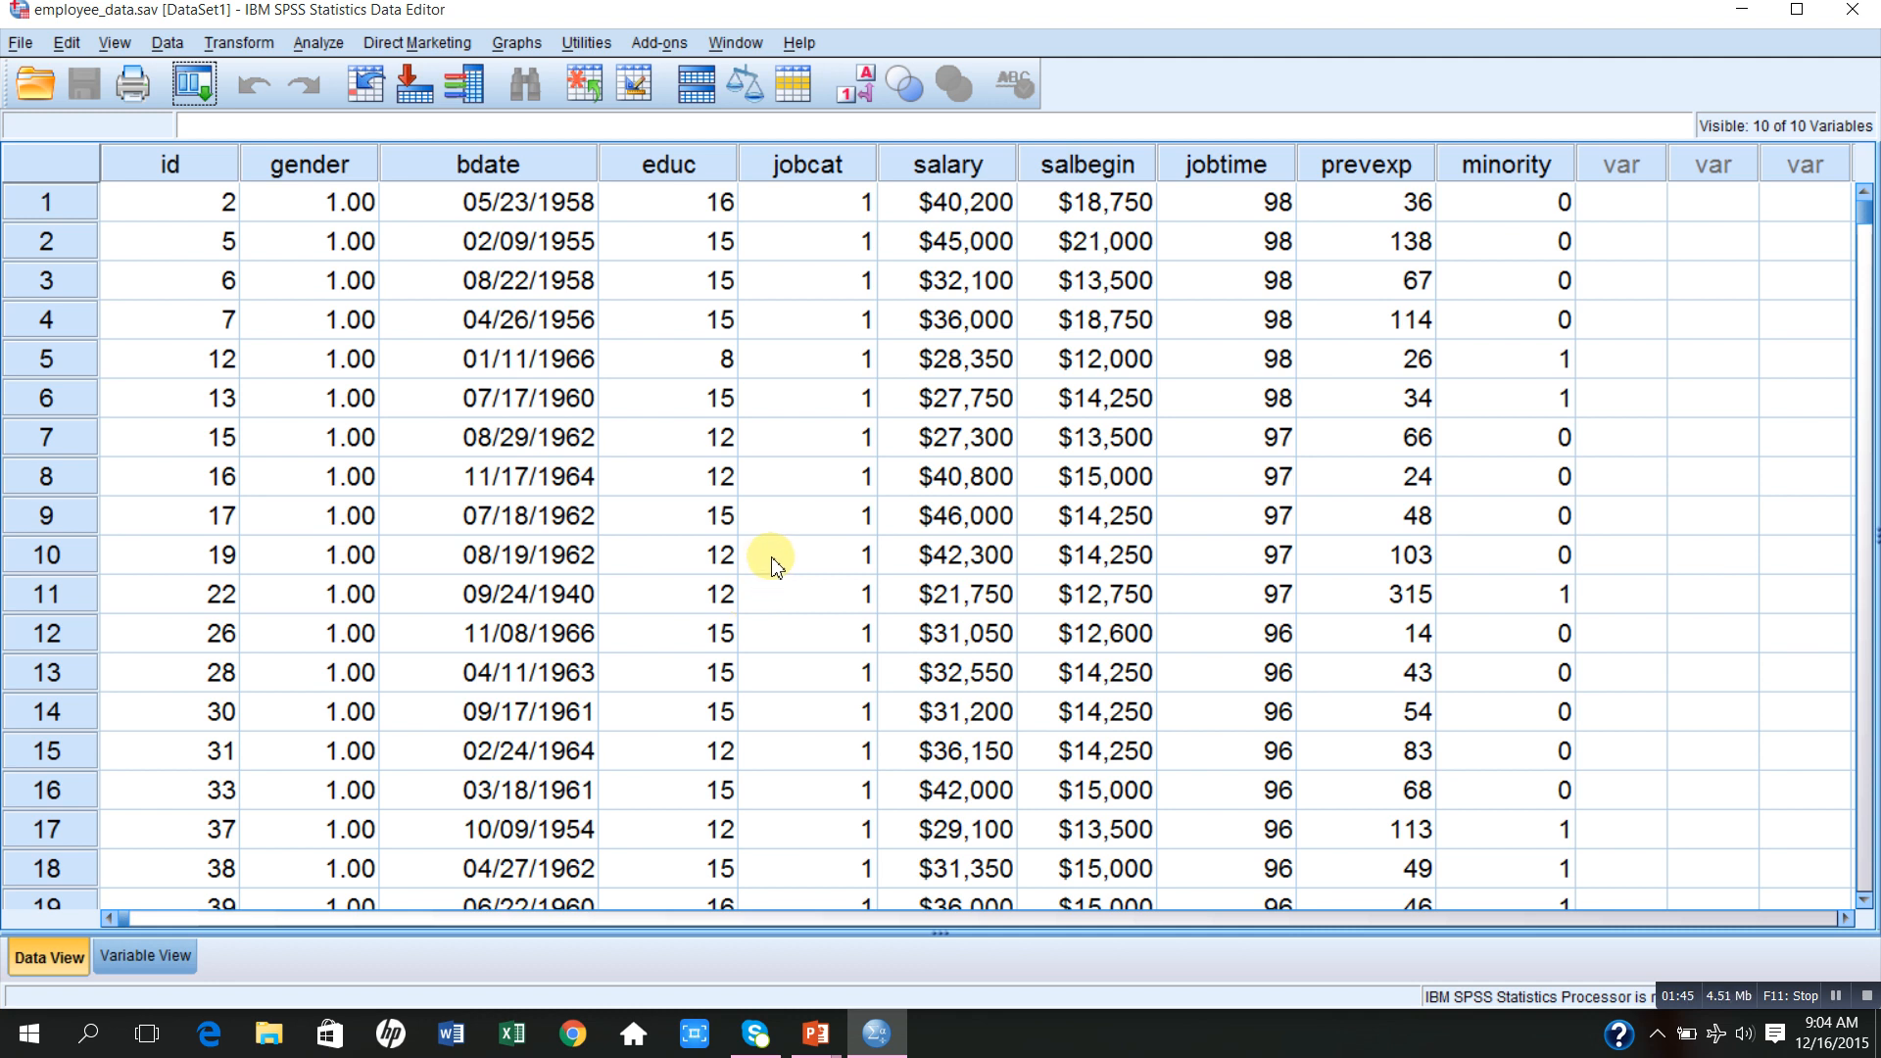
- Switch to the Presentation1 slides in PowerPoint and review them from Non-Parametric Tests through Hypotheses and Formulas
{"action": "left_click", "coordinate": [816, 1036]}
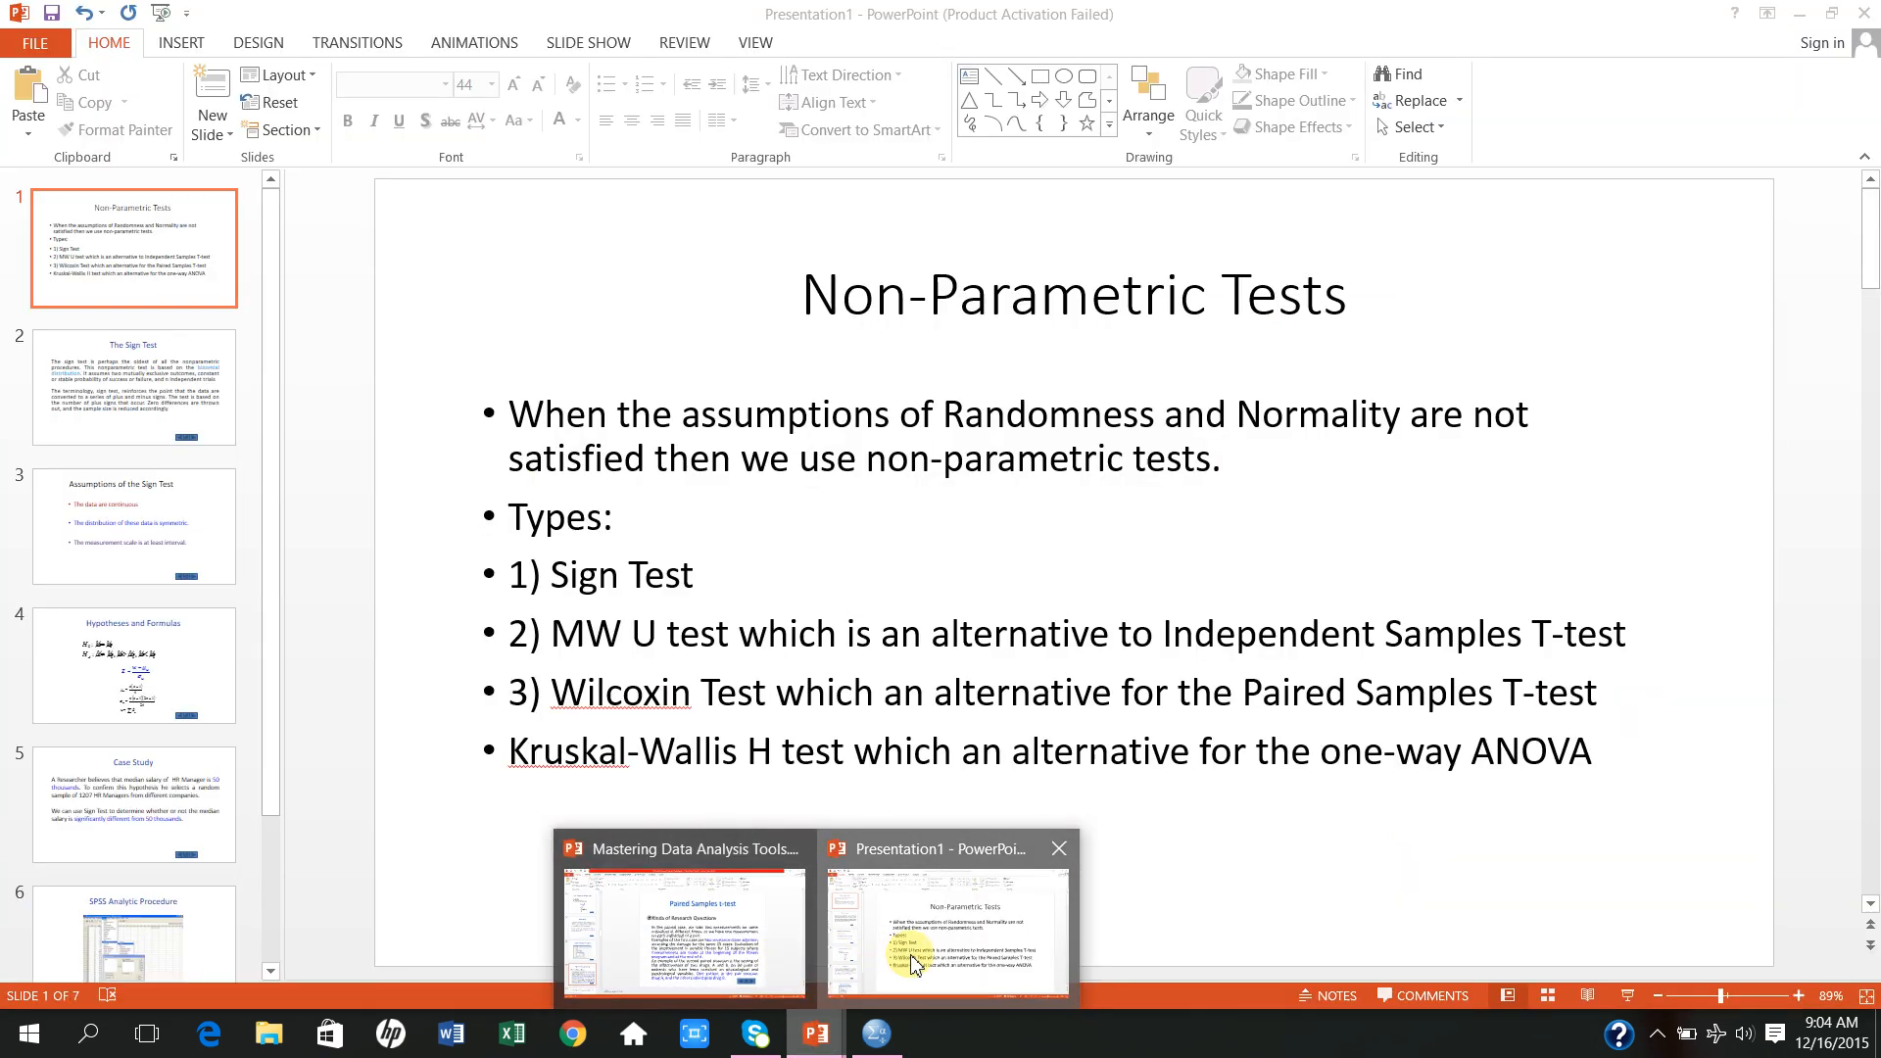
{"action": "left_click", "coordinate": [911, 965]}
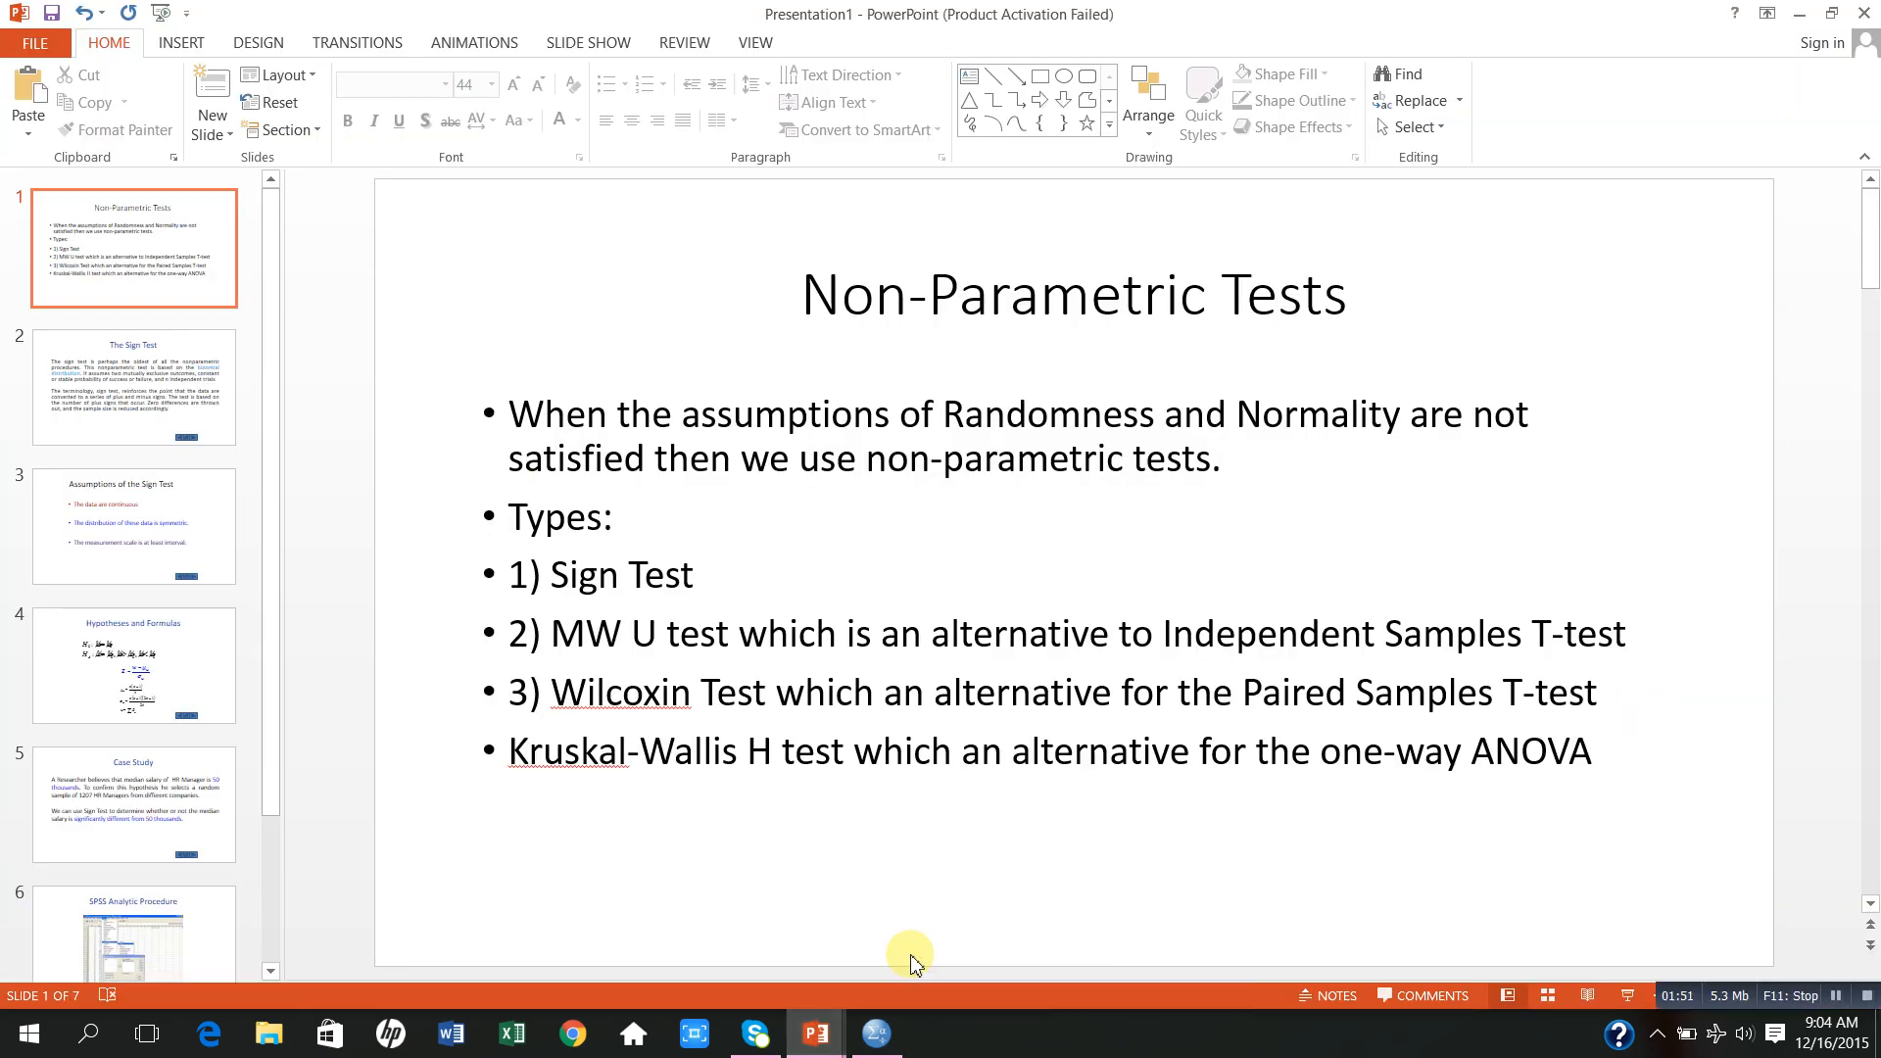
{"action": "scroll", "coordinate": [906, 958], "scroll_direction": "down", "scroll_amount": 1}
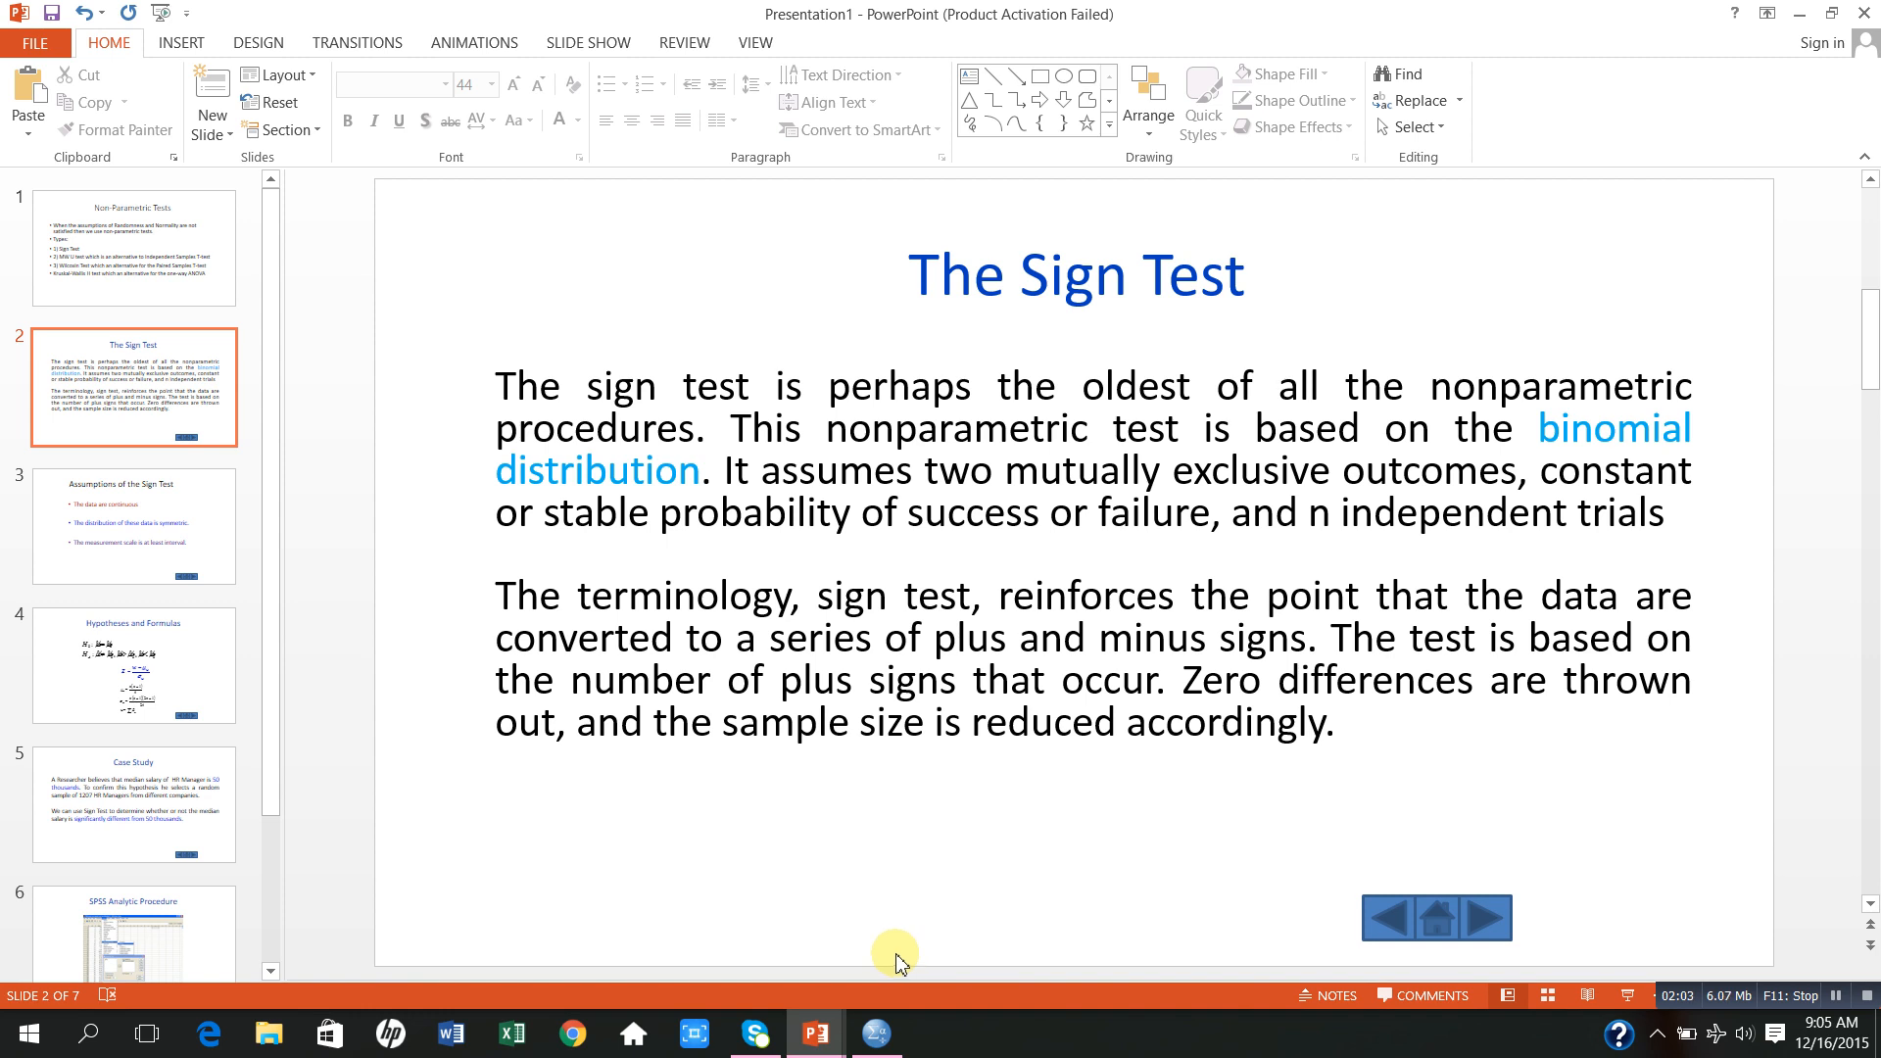
{"action": "left_click", "coordinate": [1870, 903]}
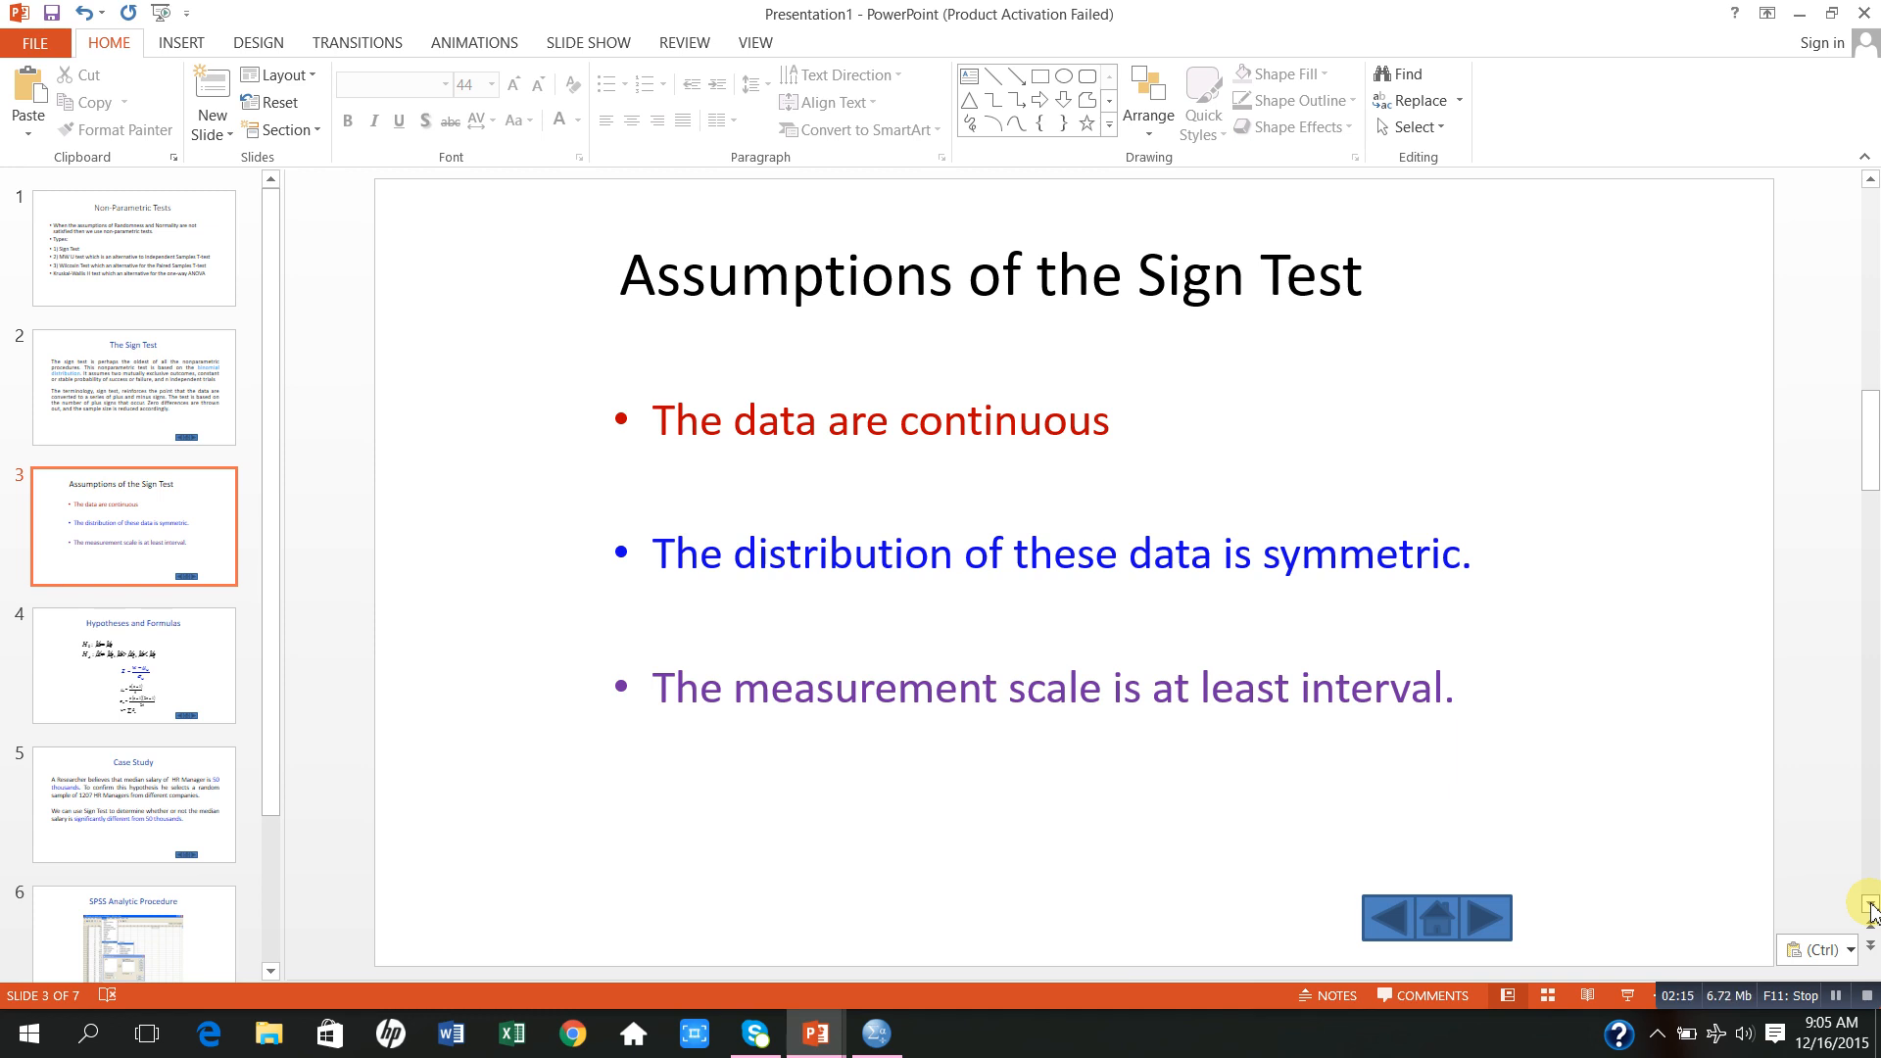
{"action": "left_click", "coordinate": [1868, 906]}
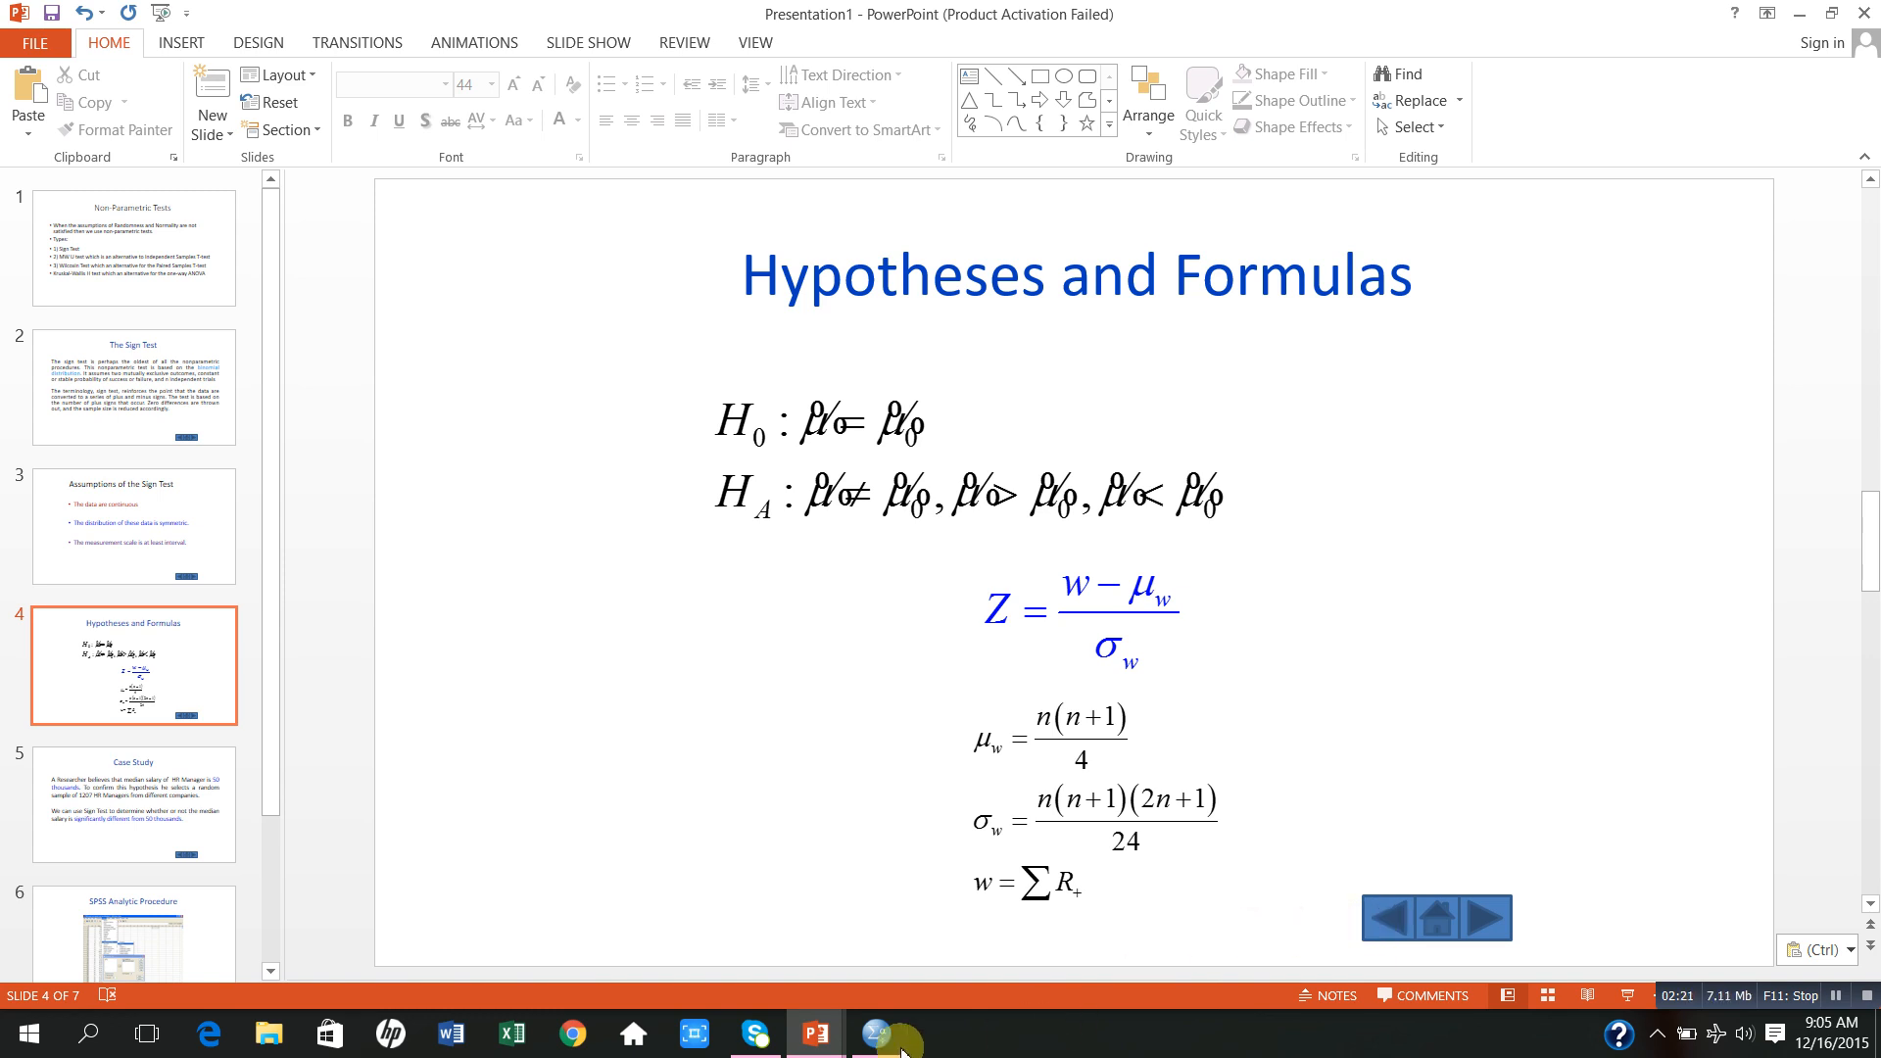
- Switch to employee_data.sav in SPSS and set up a legacy nonparametric Binomial test, replacing Current Salary with Gender as the test variable
{"action": "left_click", "coordinate": [870, 1045]}
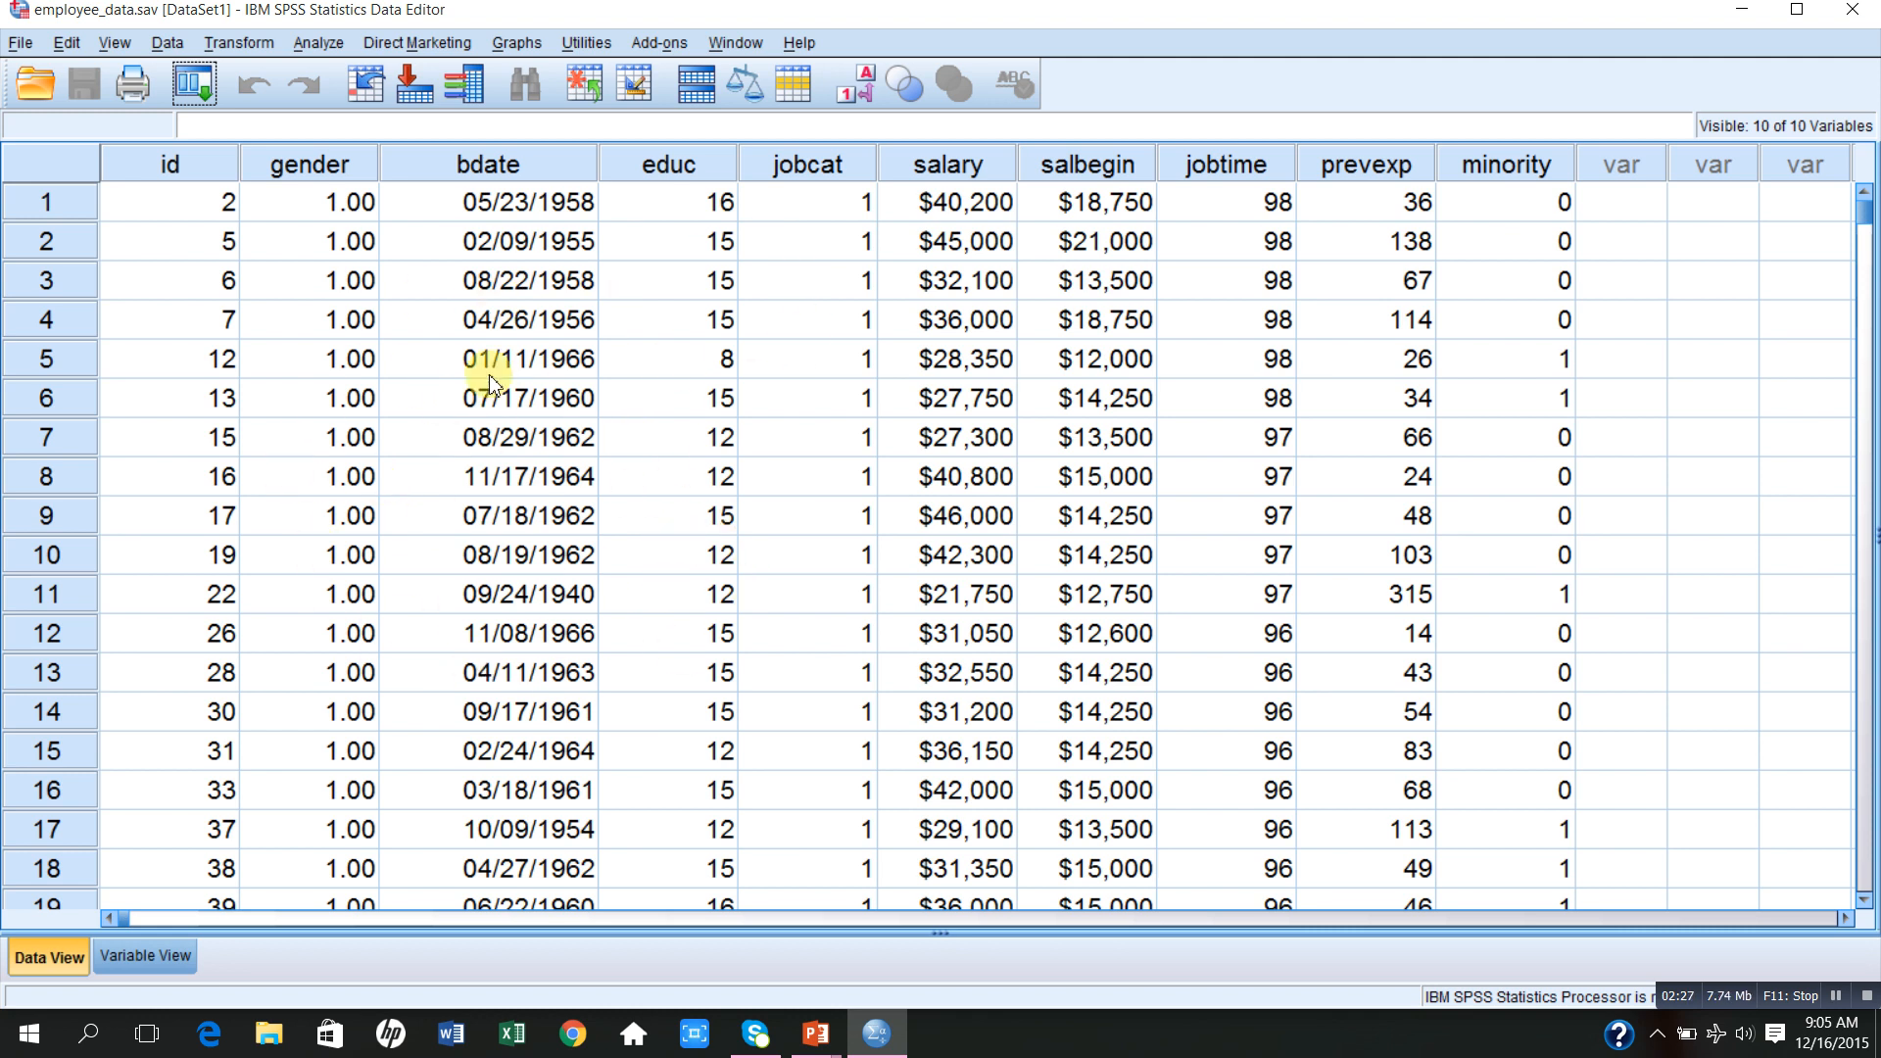
{"action": "left_click", "coordinate": [327, 47]}
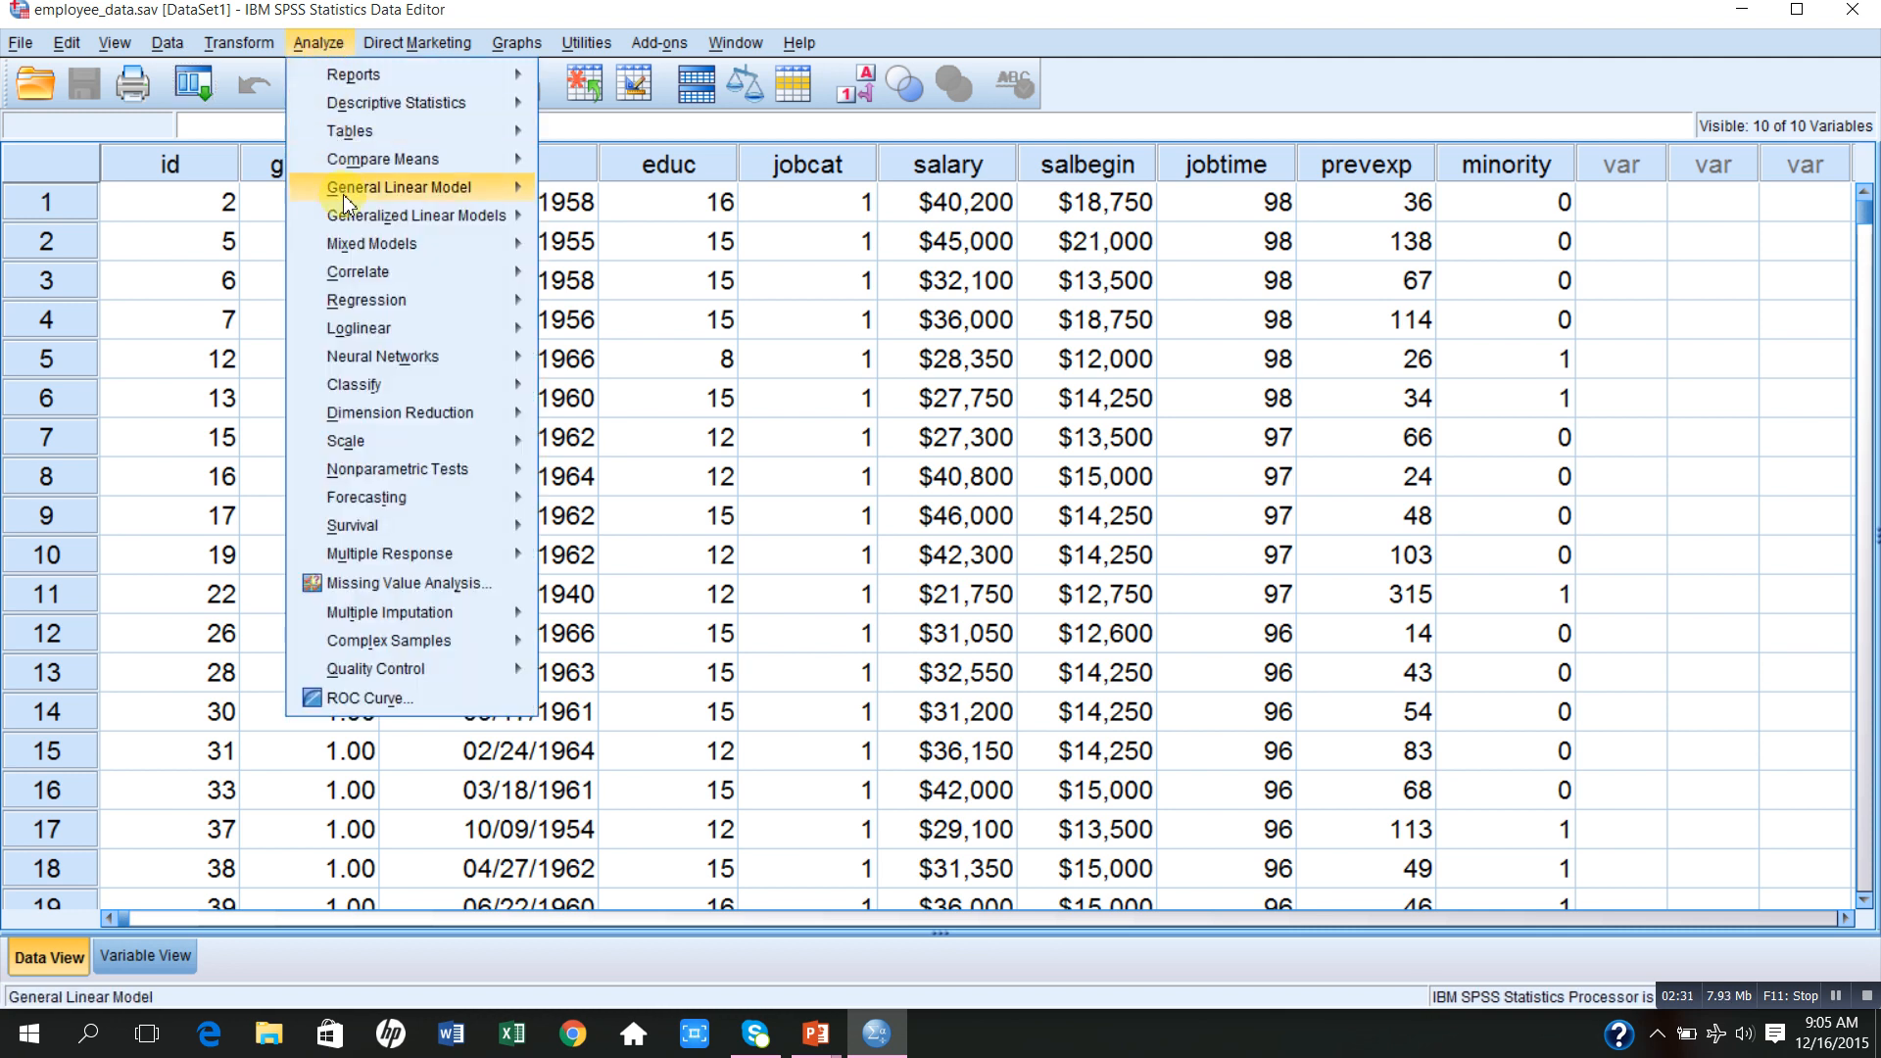
{"action": "mouse_move", "coordinate": [411, 476]}
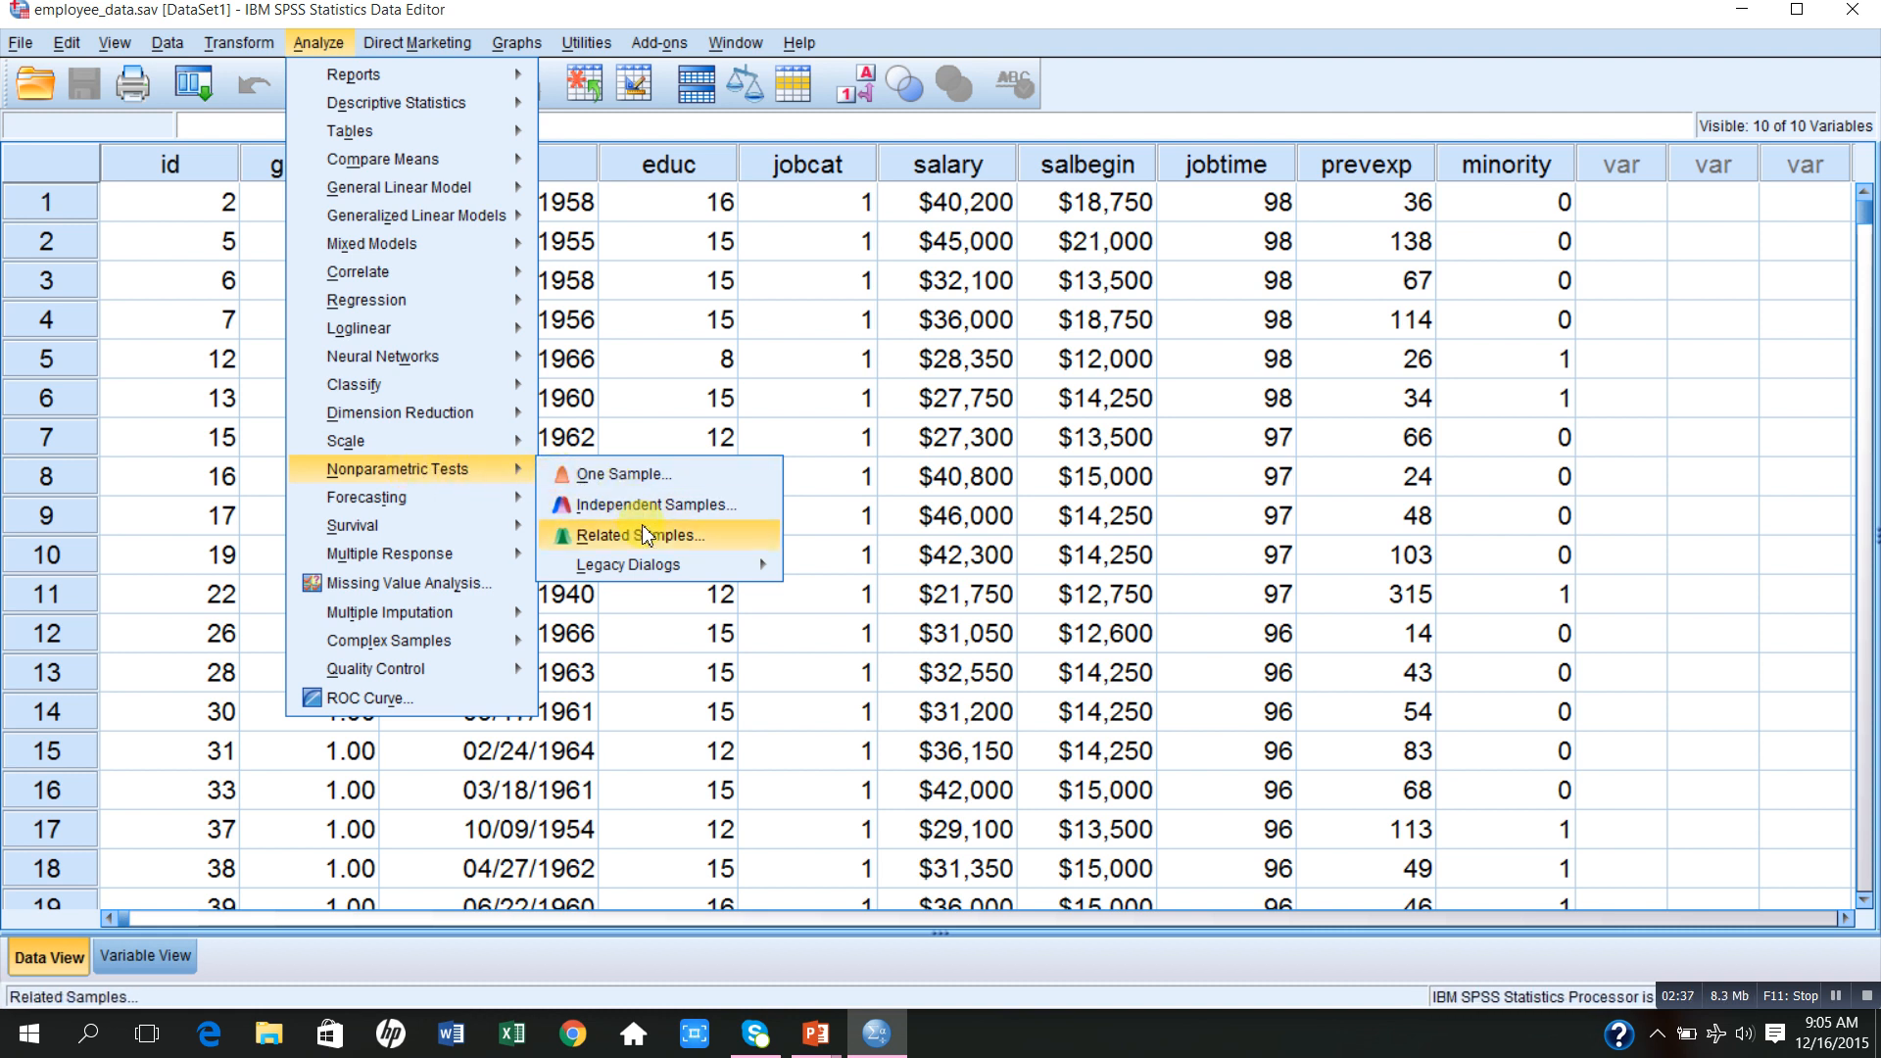
{"action": "mouse_move", "coordinate": [656, 569]}
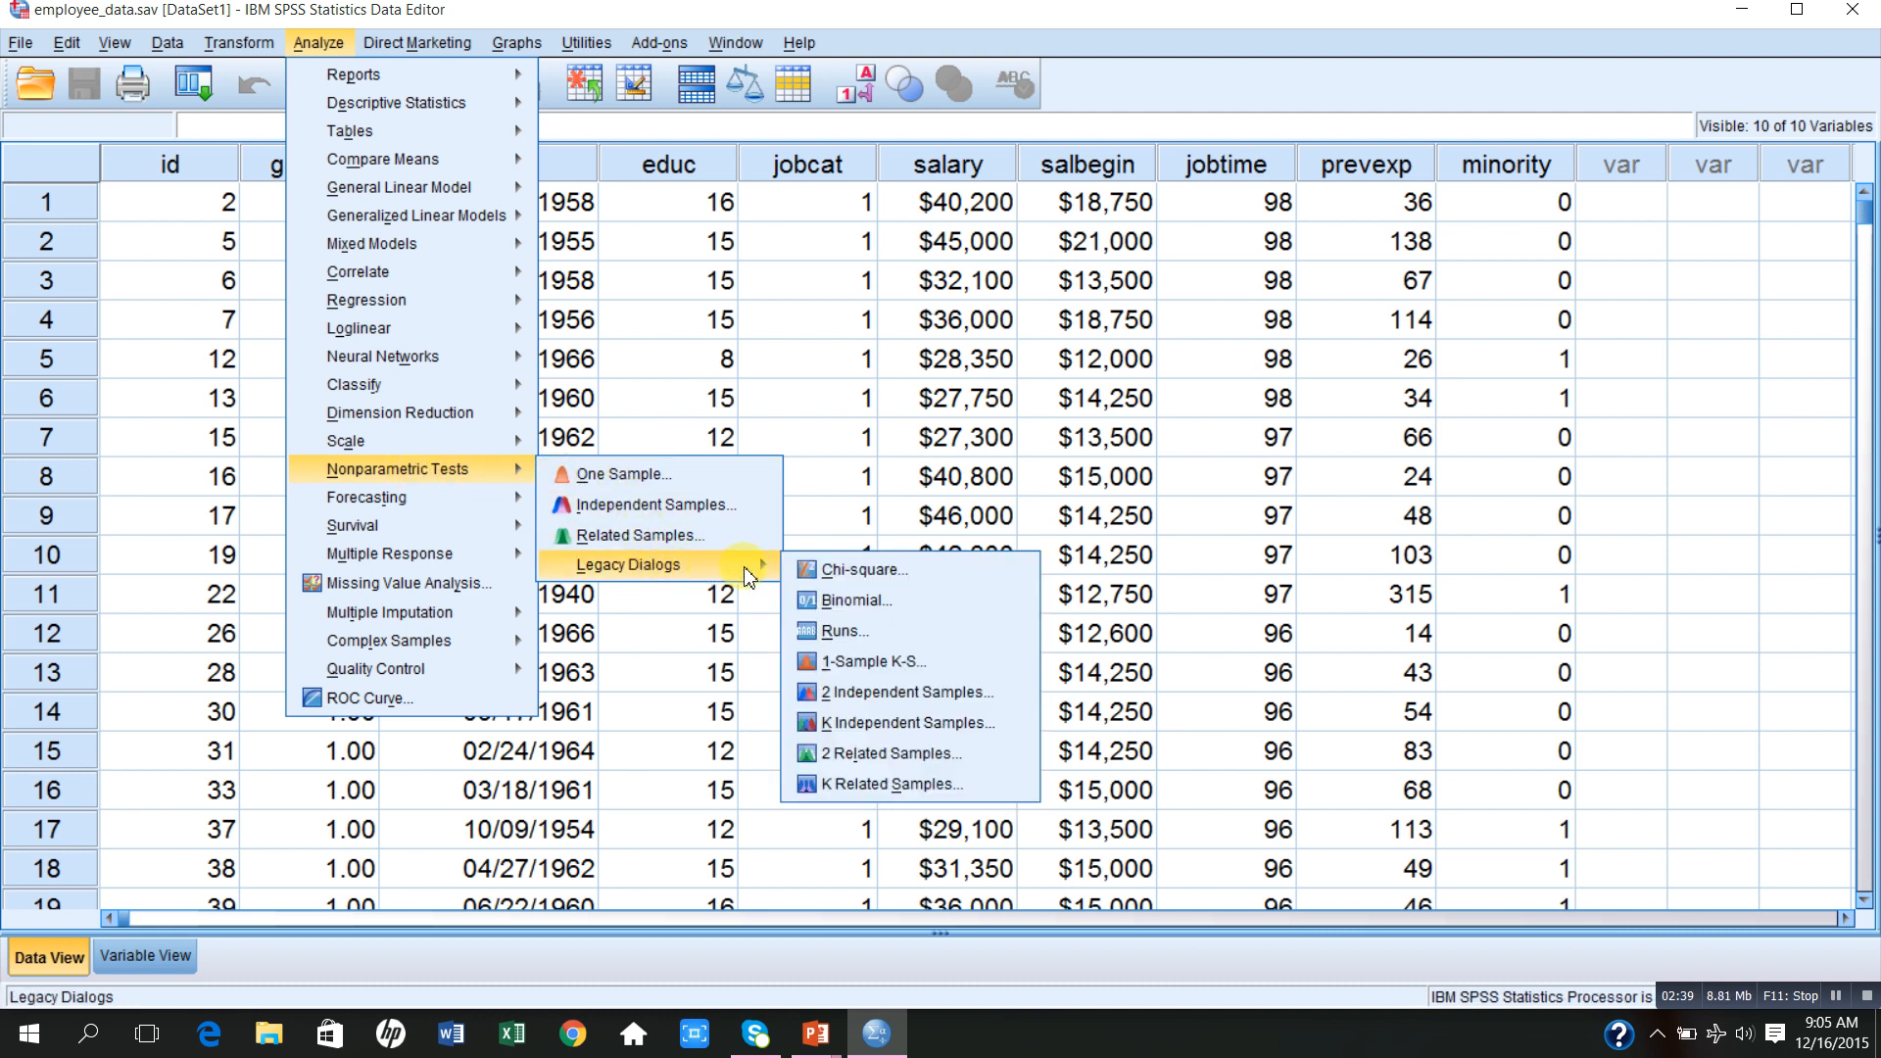
{"action": "left_click", "coordinate": [862, 608]}
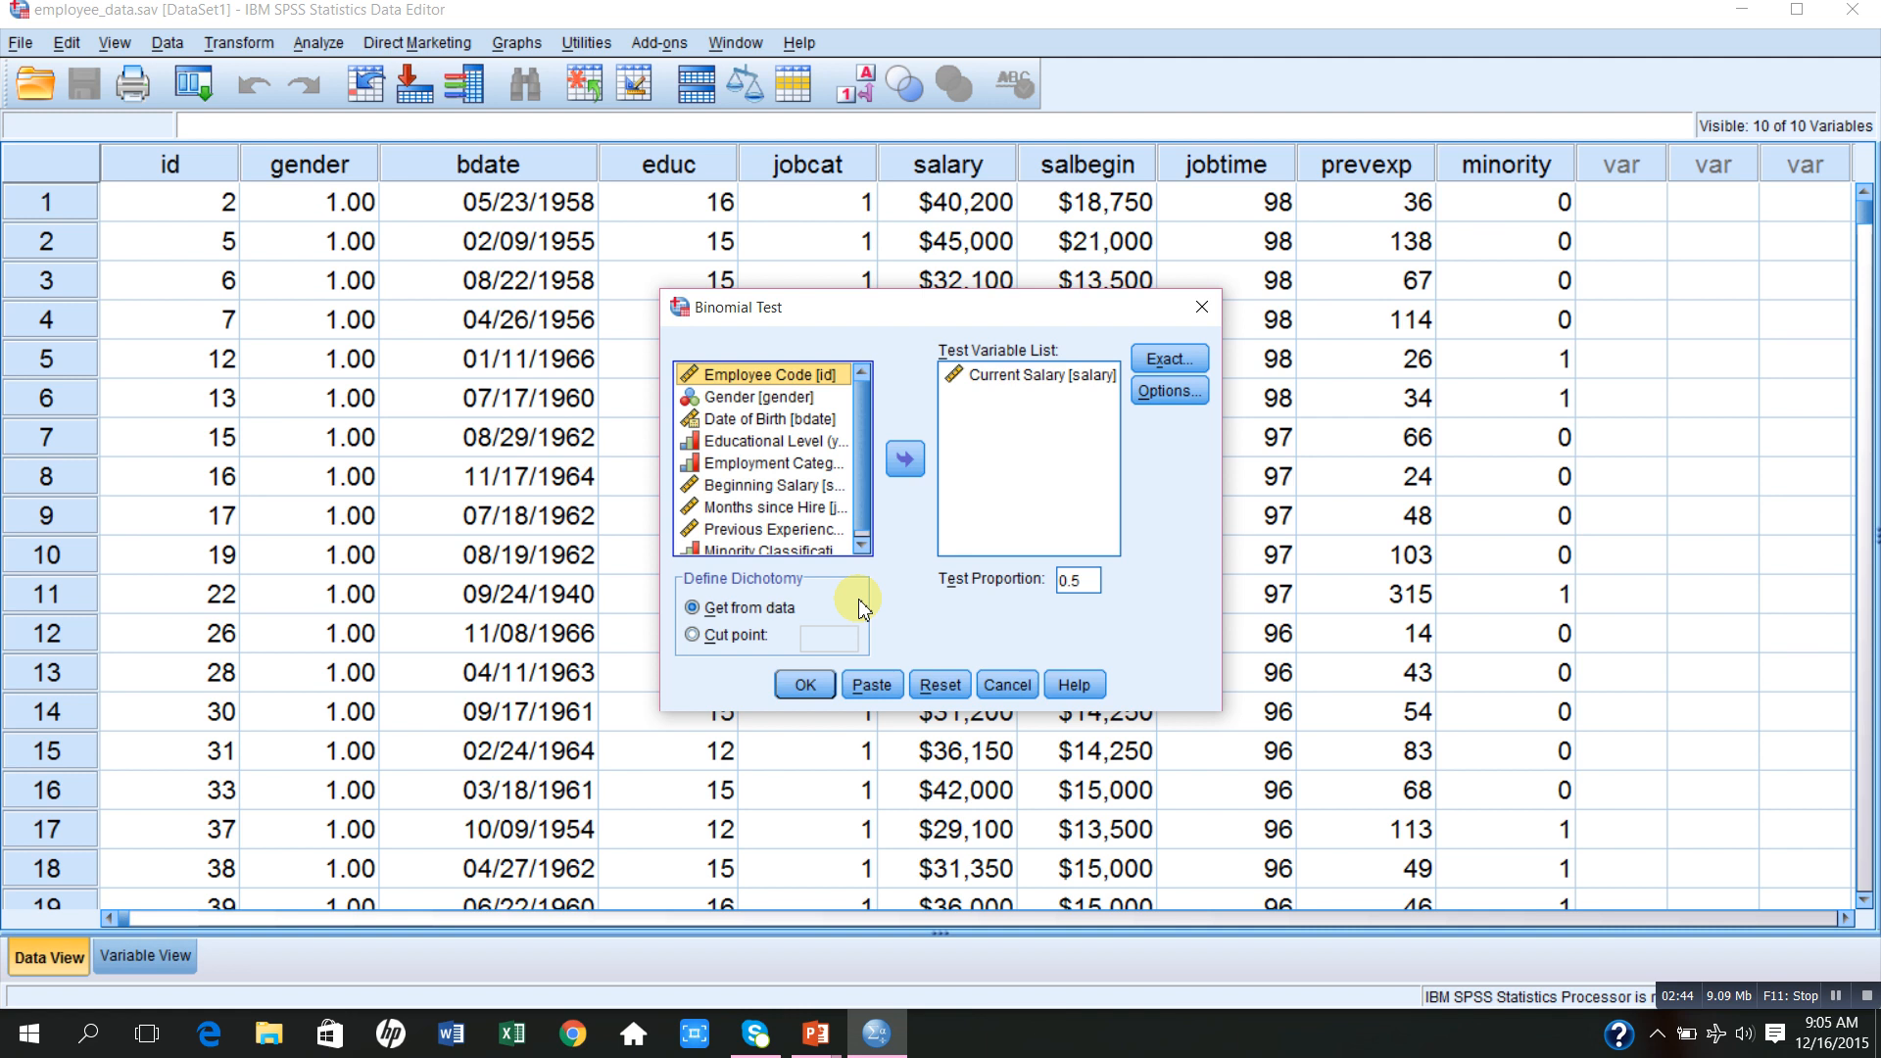
{"action": "left_click", "coordinate": [1017, 380]}
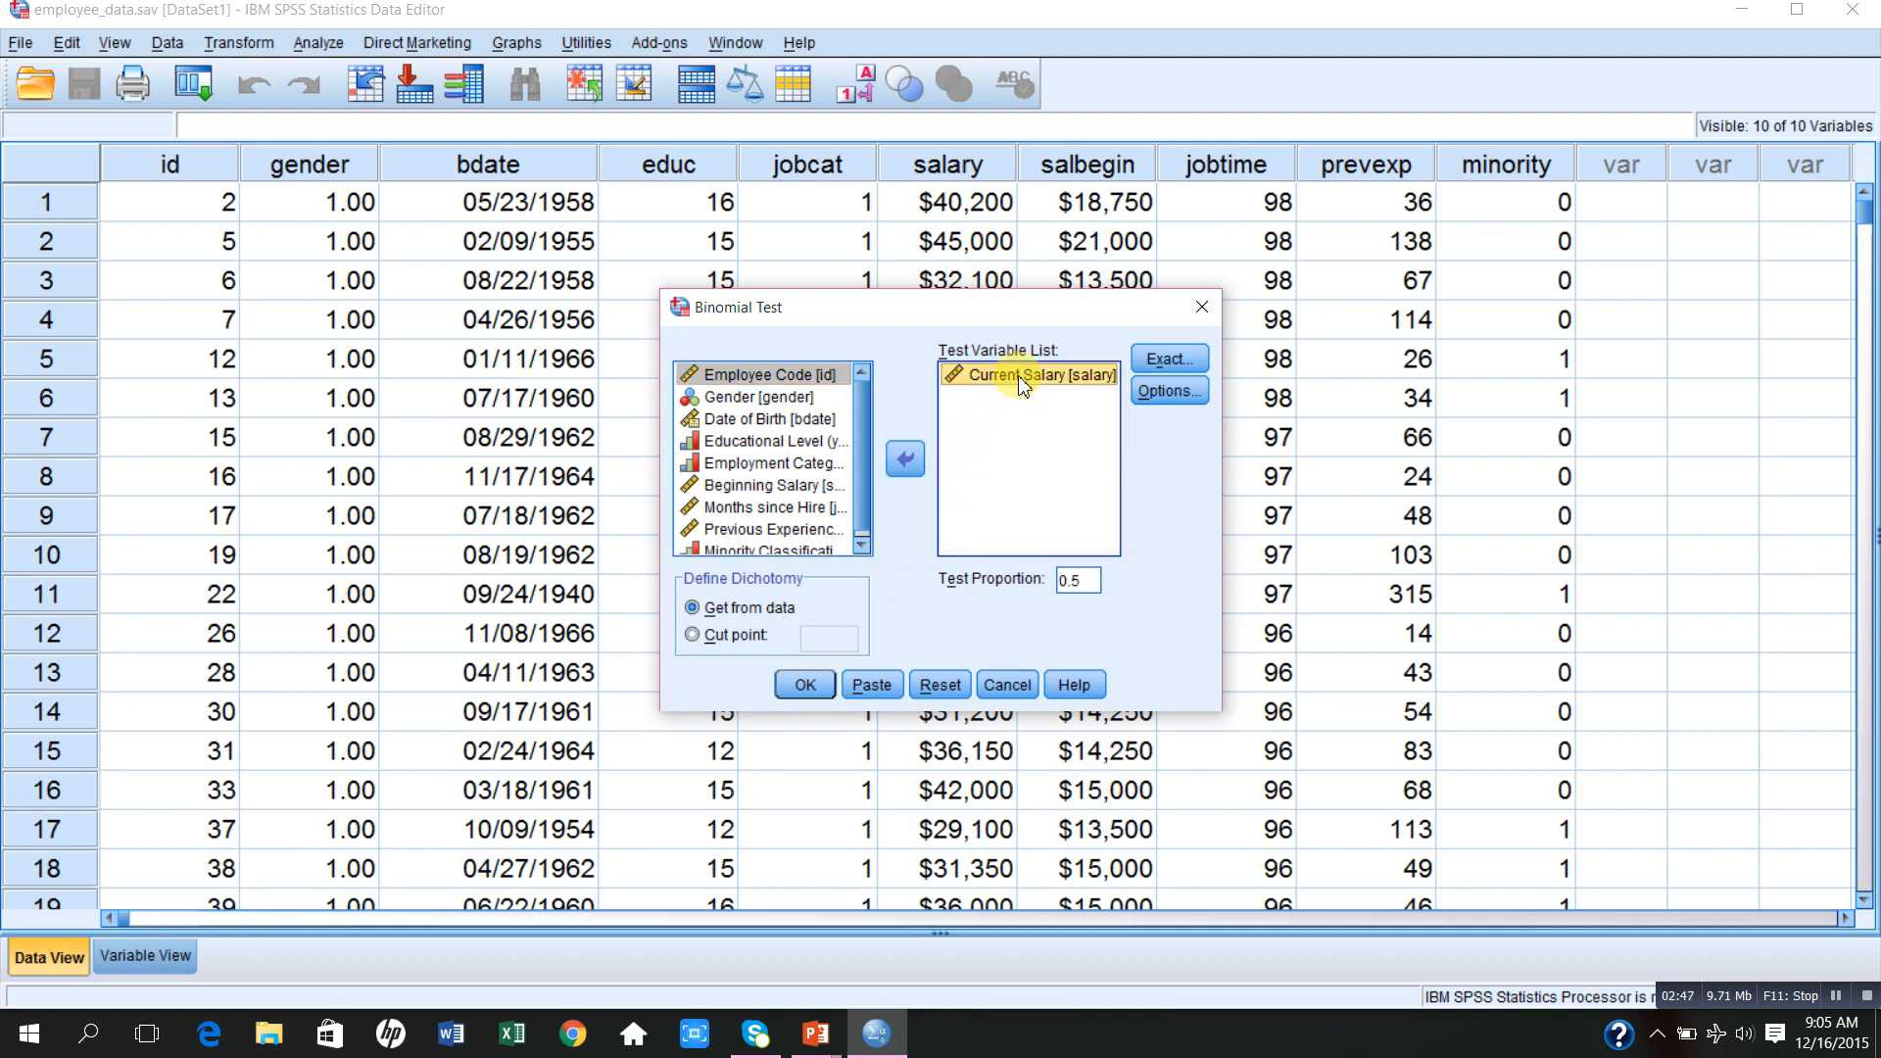
{"action": "left_click", "coordinate": [904, 458]}
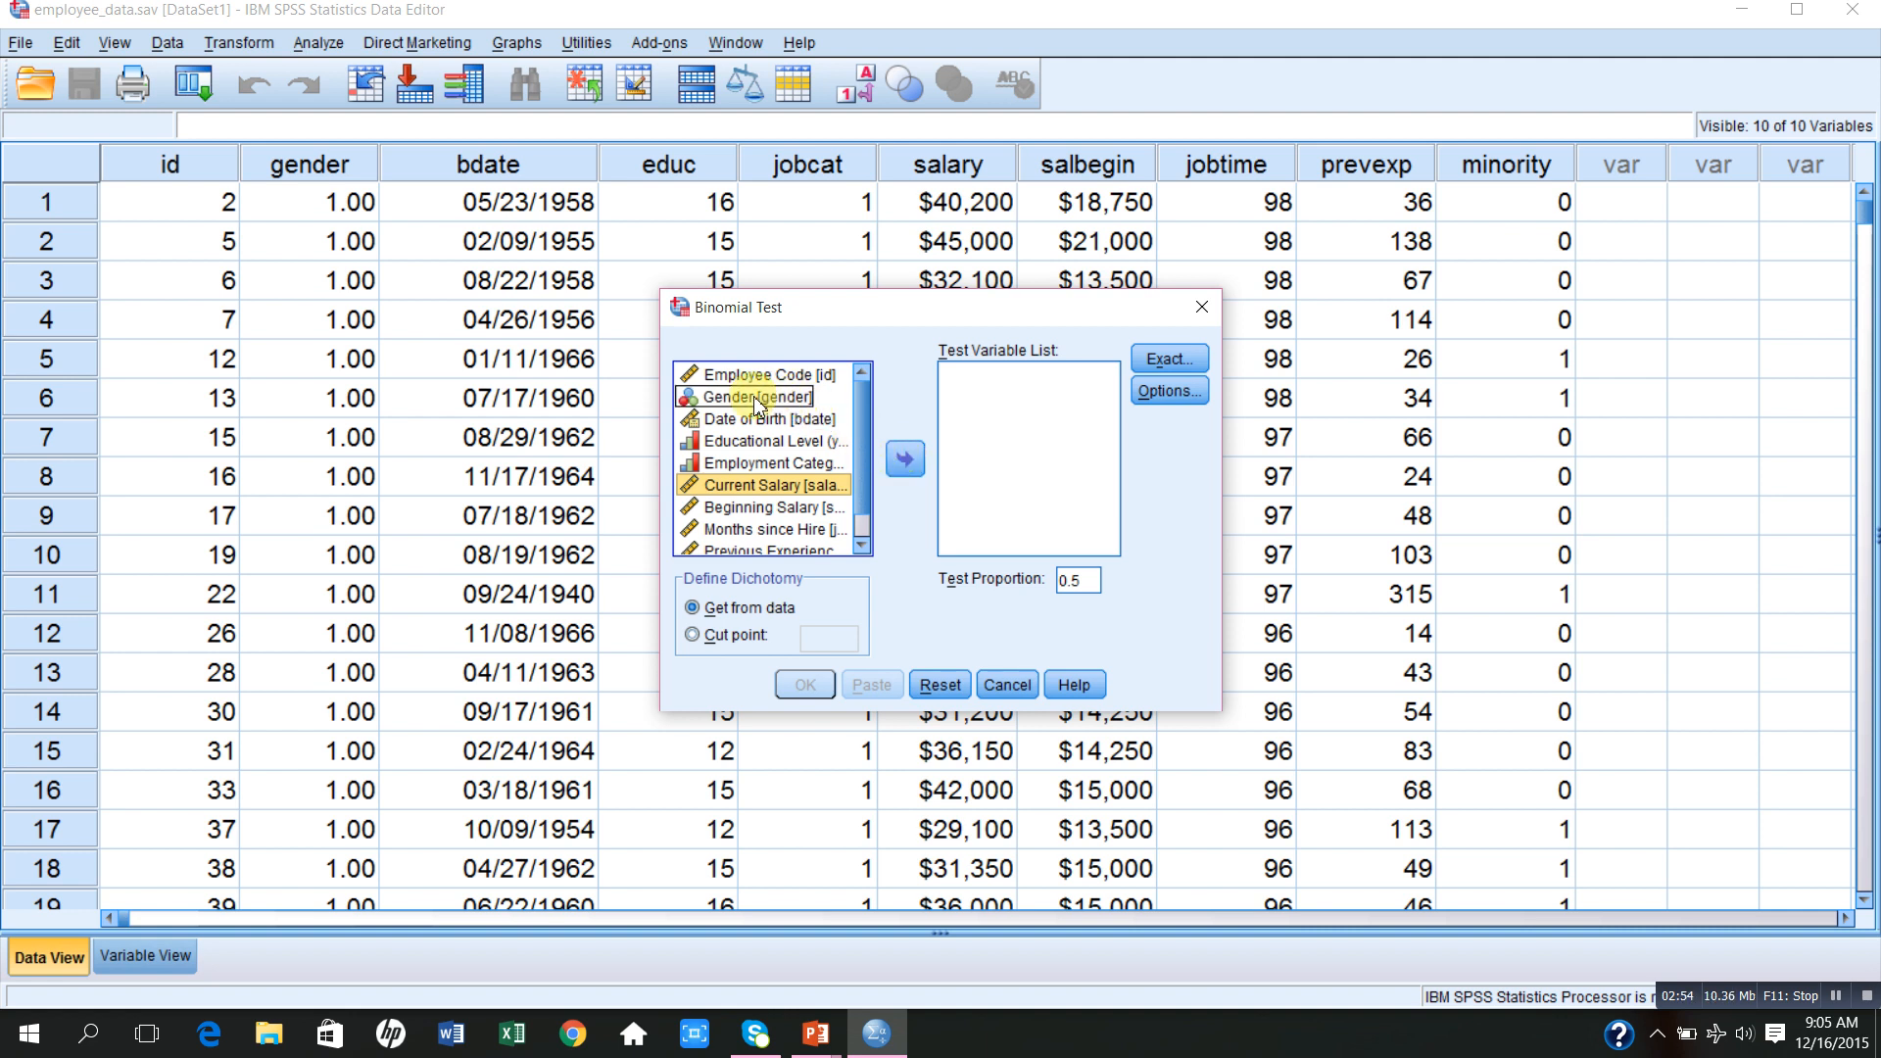
{"action": "left_click", "coordinate": [773, 399]}
{"action": "left_click", "coordinate": [904, 459]}
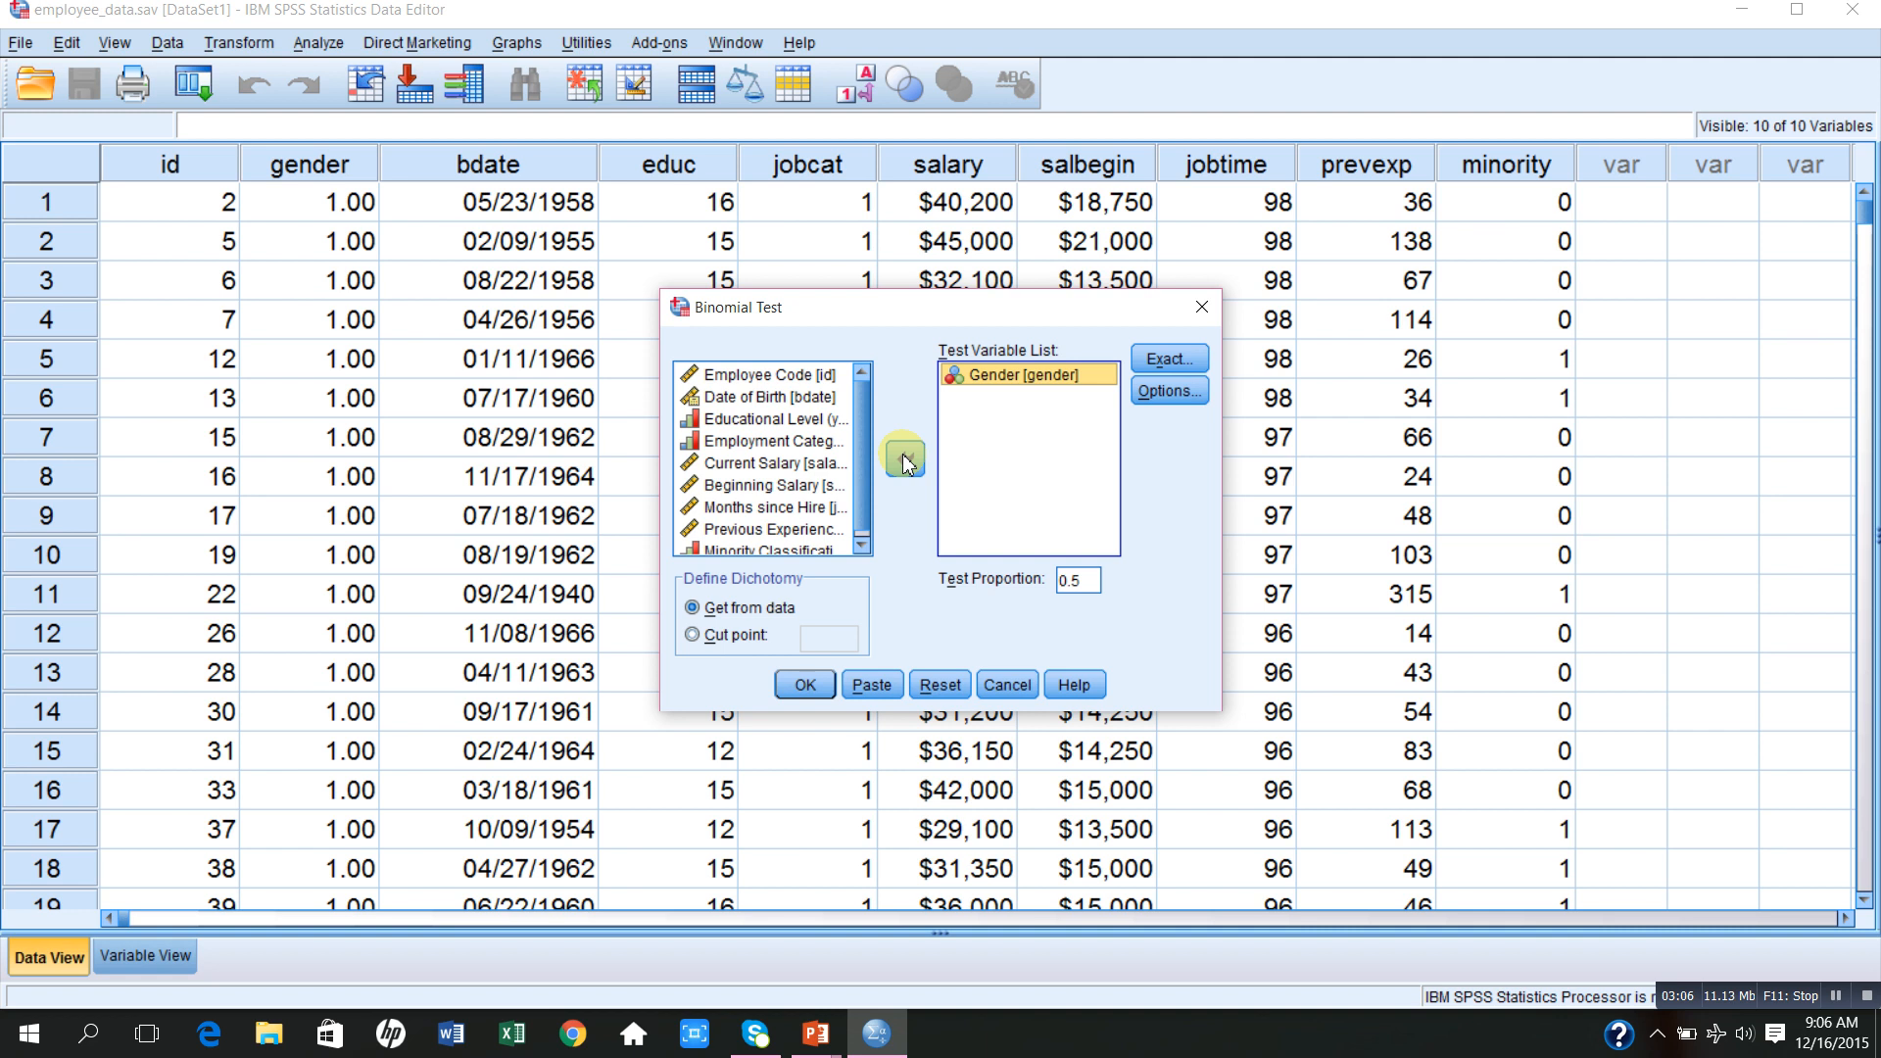
- Run the binomial test with a test proportion of 0.5 and select the Binomial Test table in the output
{"action": "double_click", "coordinate": [1079, 585]}
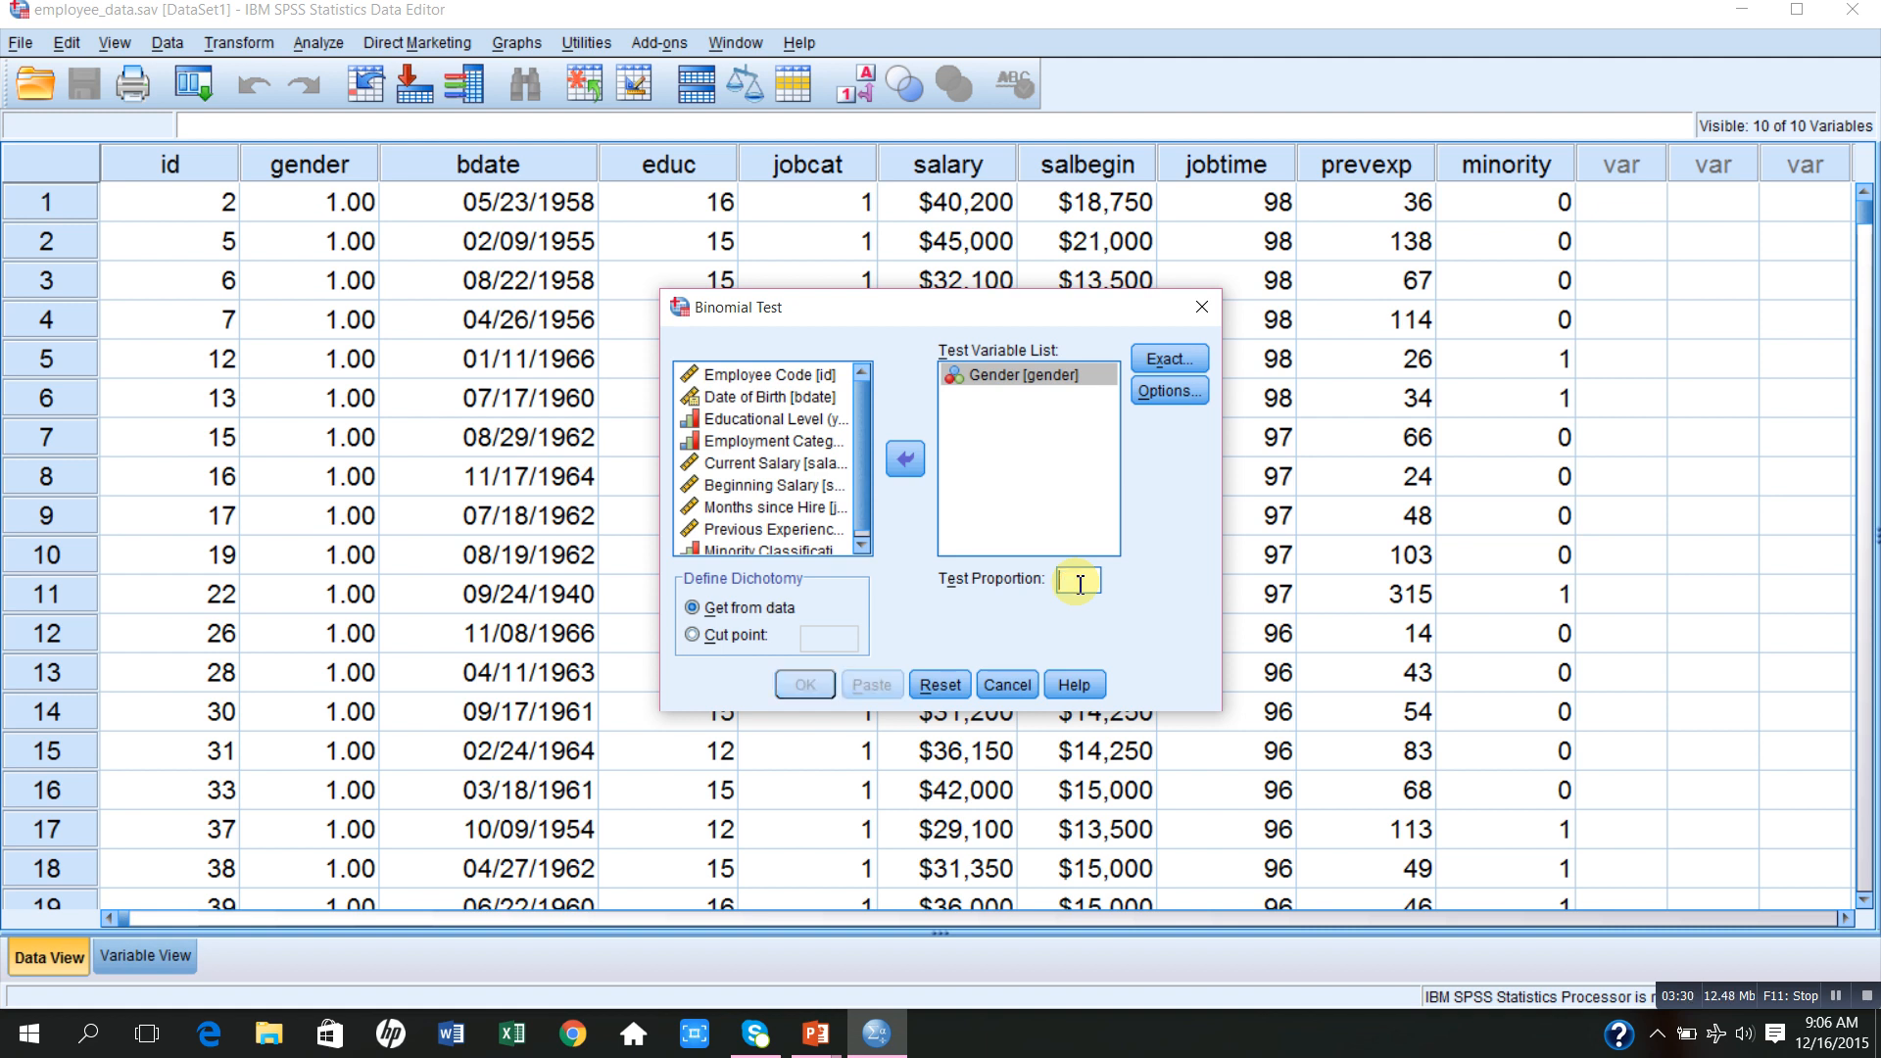
{"action": "type", "text": "0.5"}
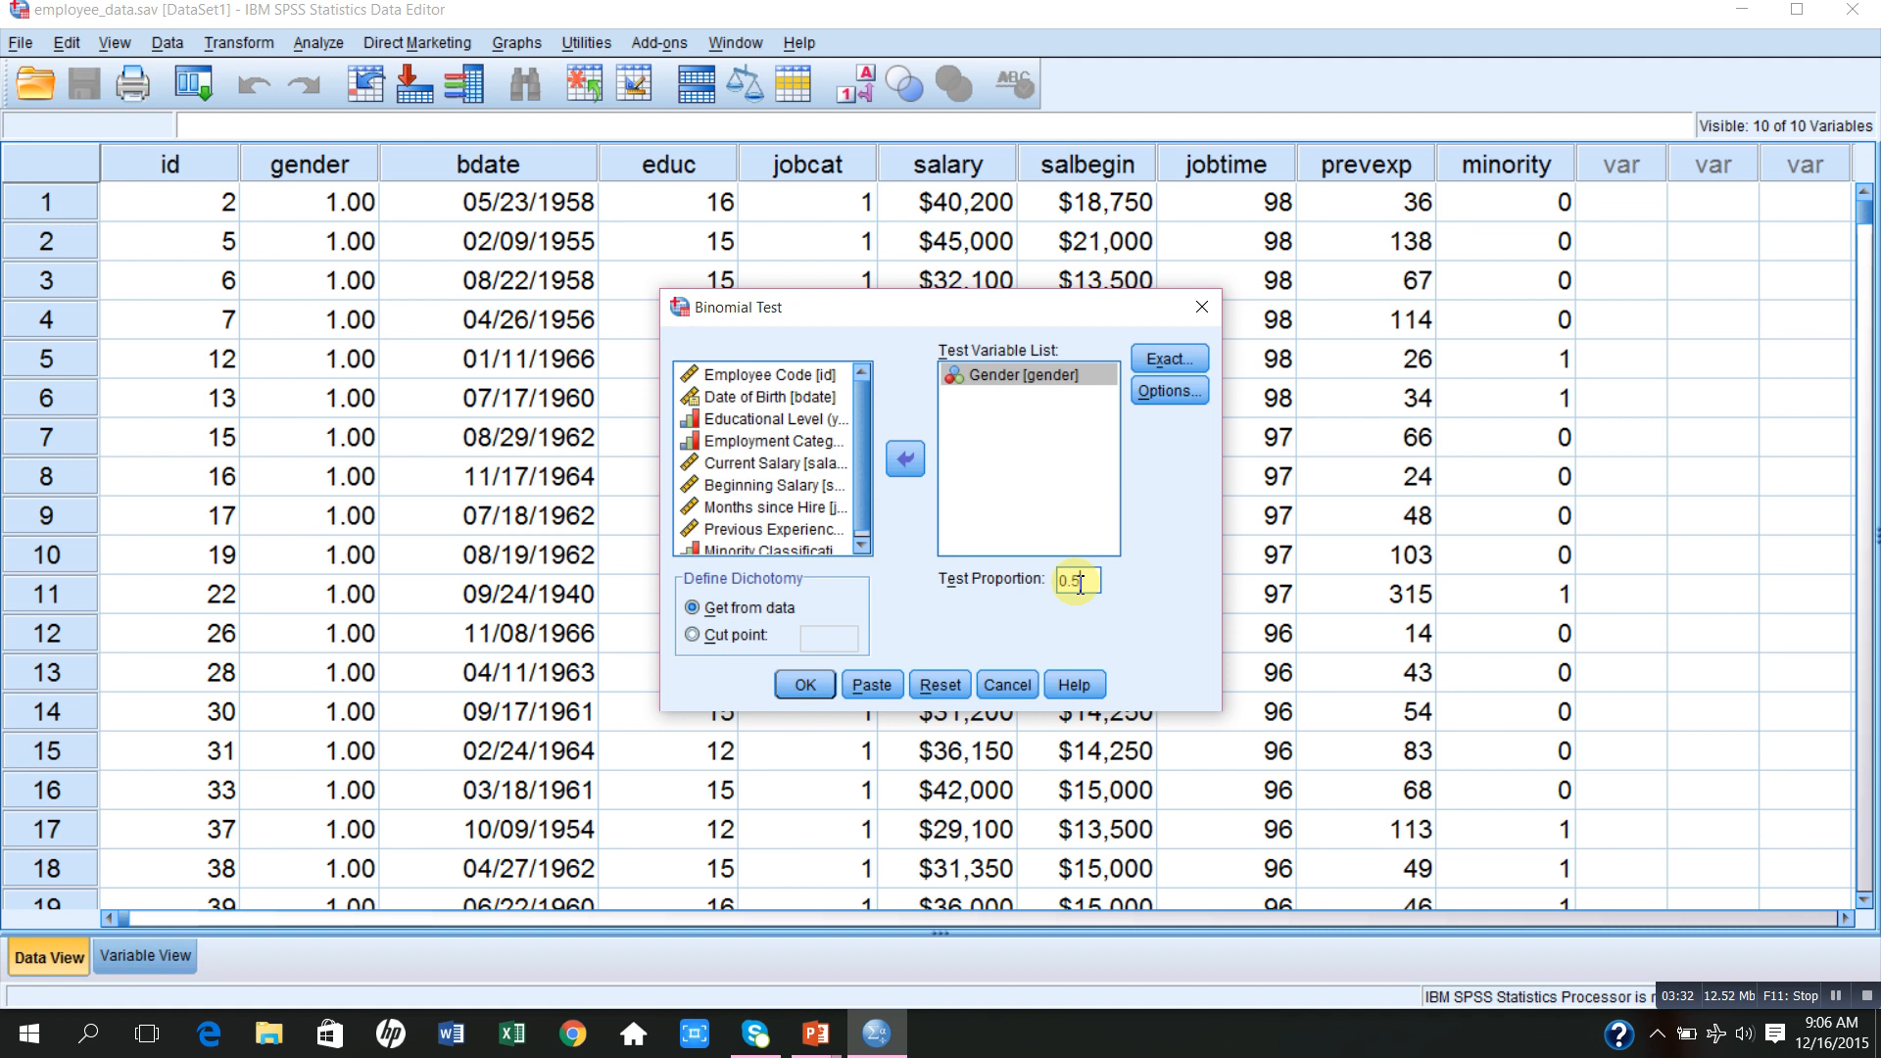
{"action": "left_click", "coordinate": [805, 686]}
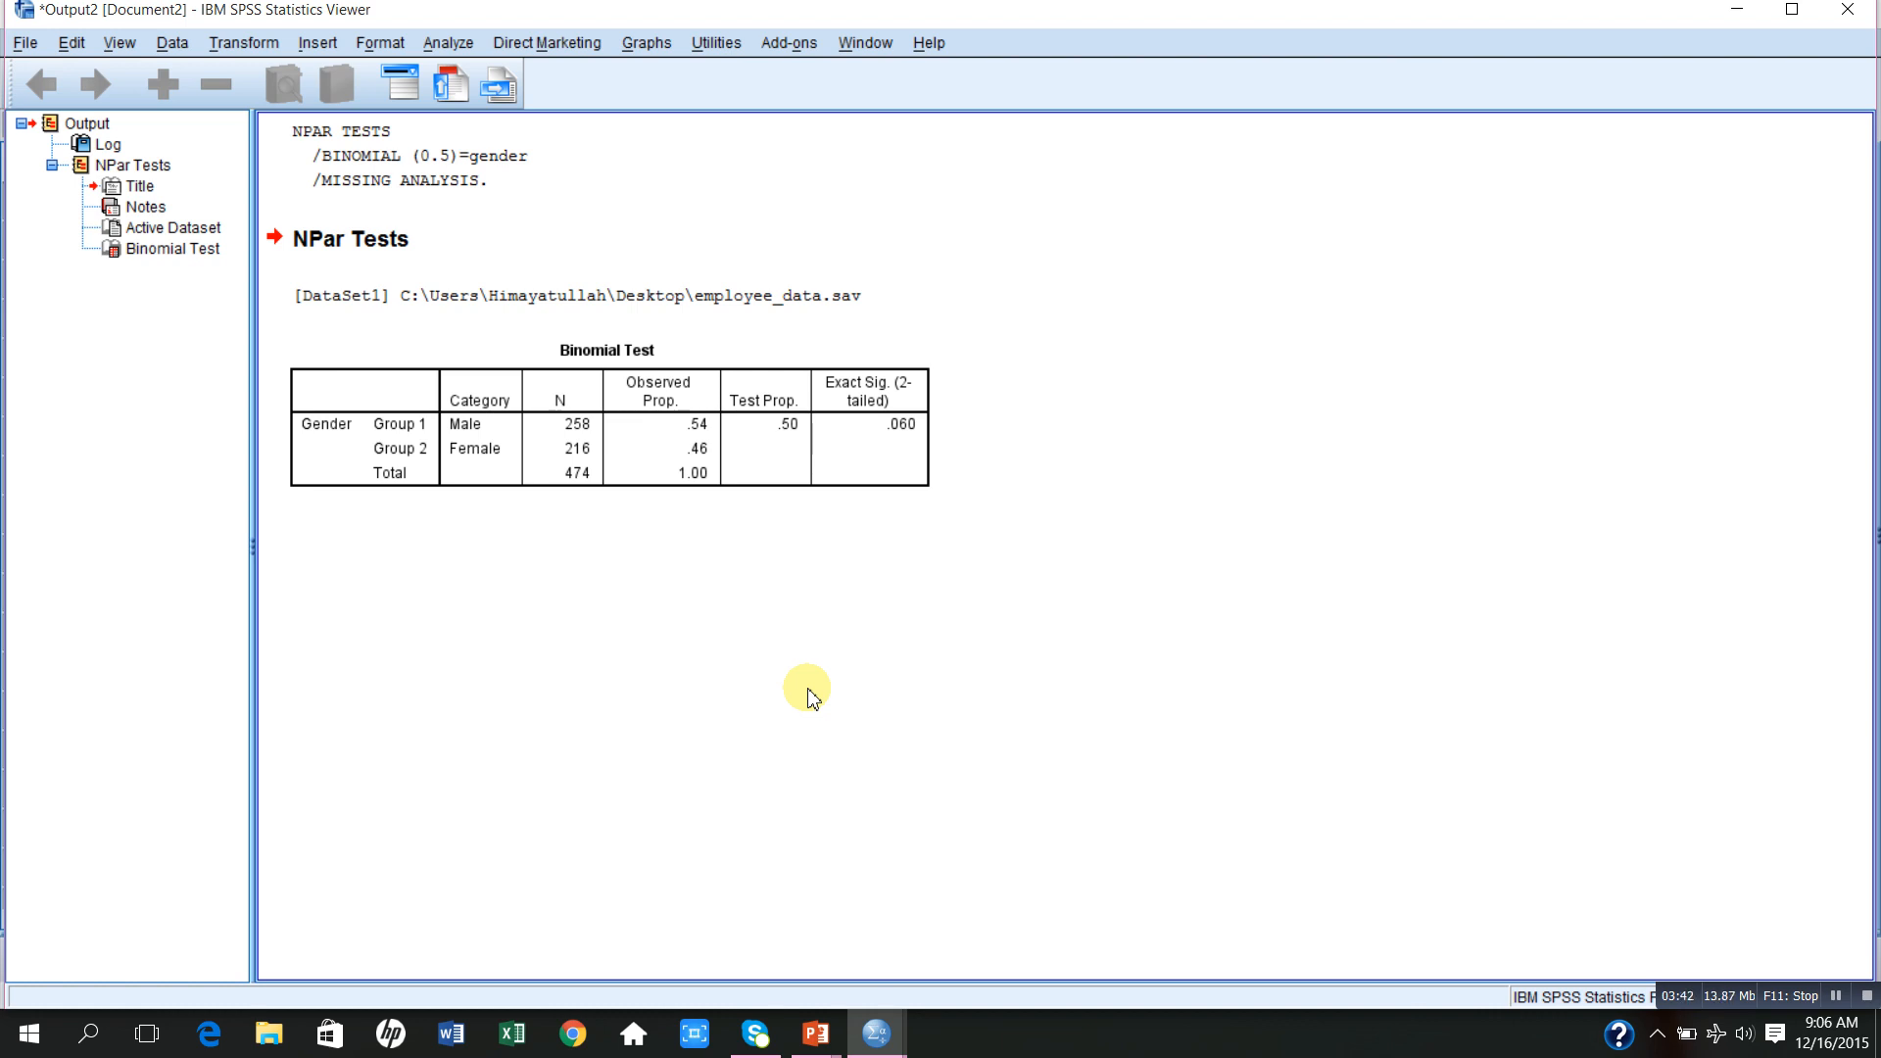
{"action": "left_click", "coordinate": [637, 384]}
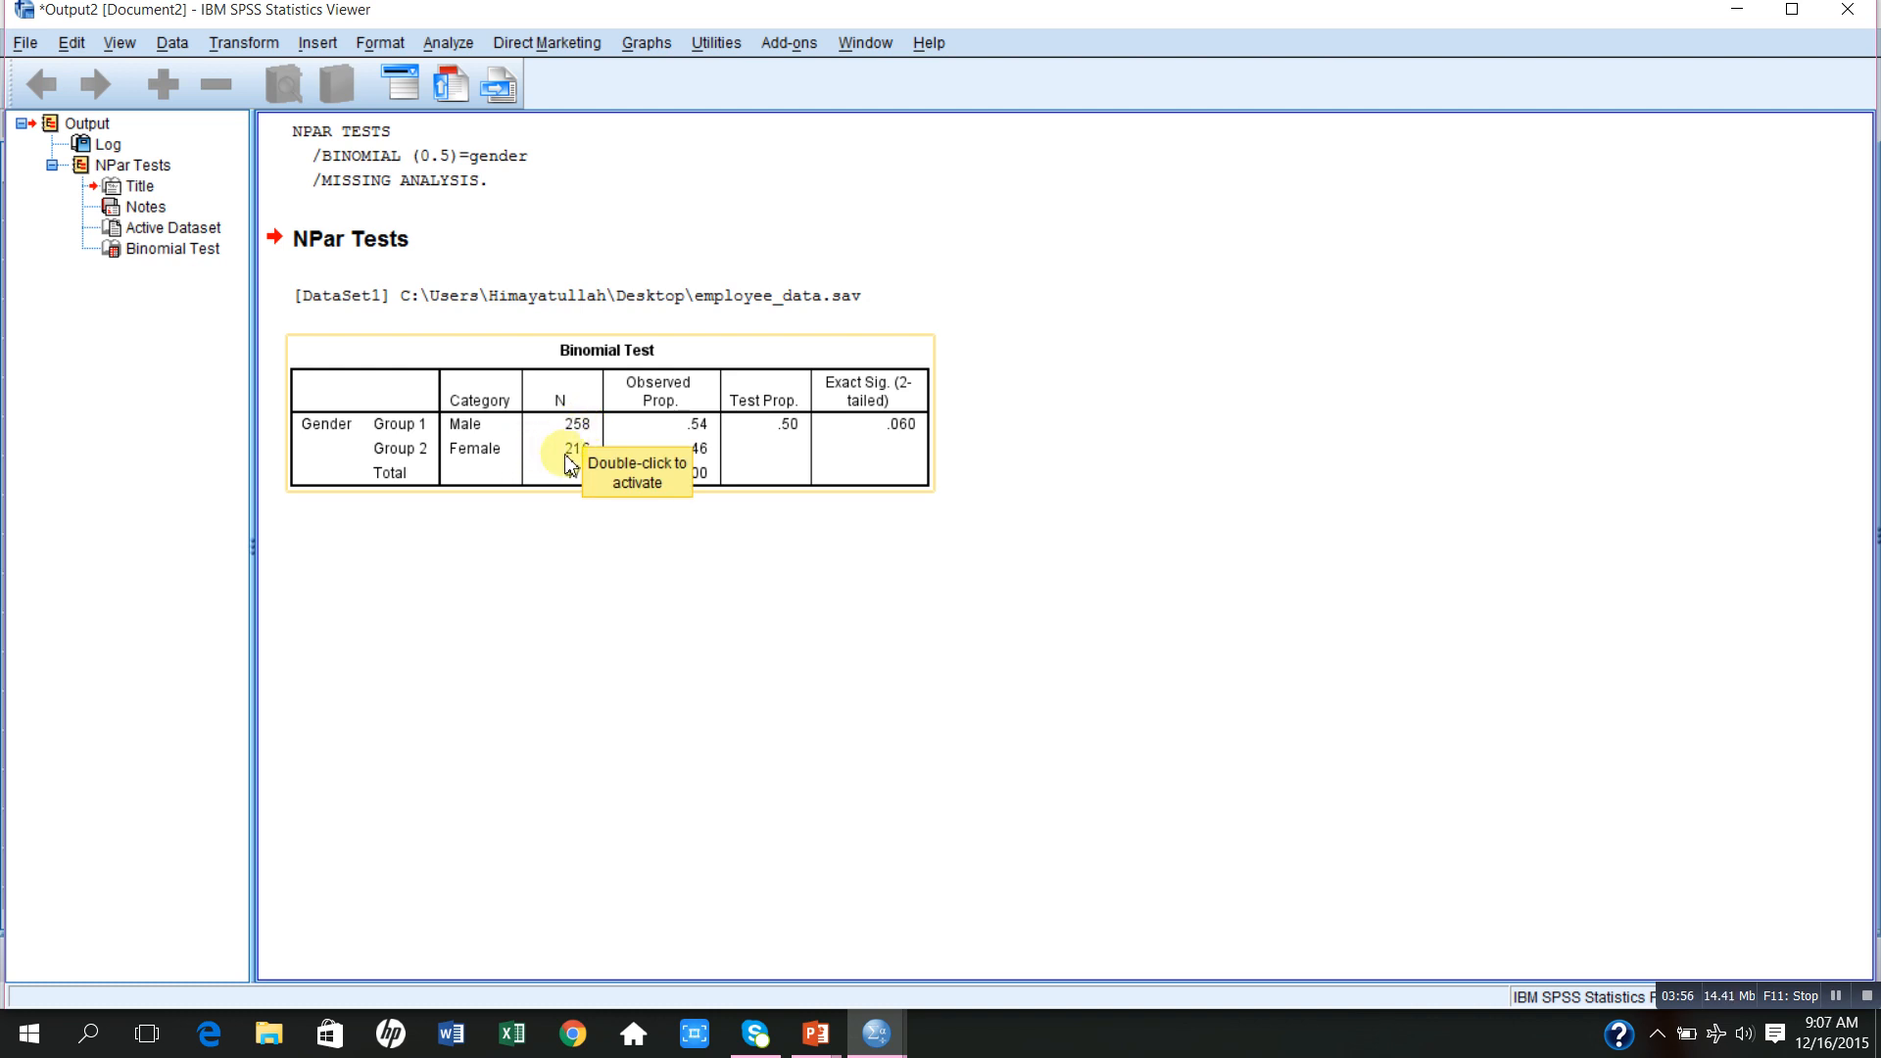
{"action": "left_click", "coordinate": [575, 488]}
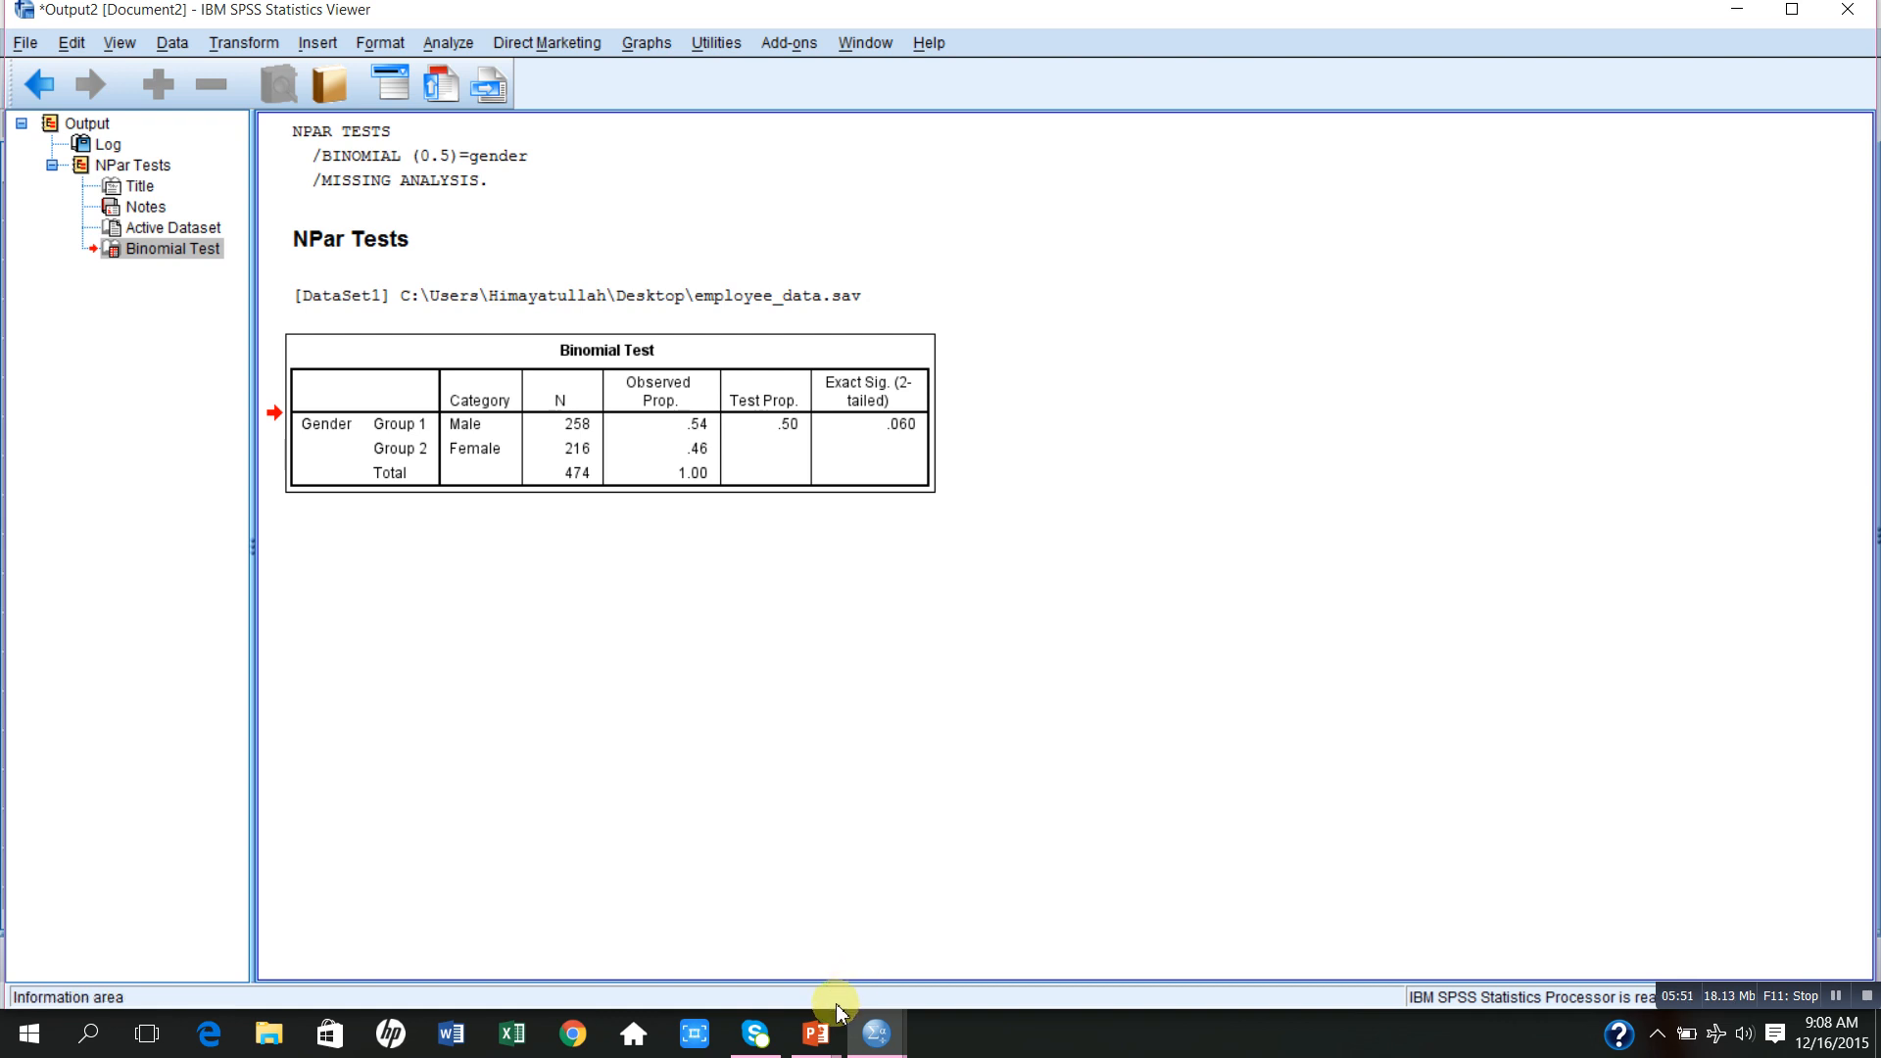
- Return to the employee_data.sav data and start a legacy two-independent-samples nonparametric test with Current Salary as the test variable
{"action": "mouse_move", "coordinate": [826, 1033]}
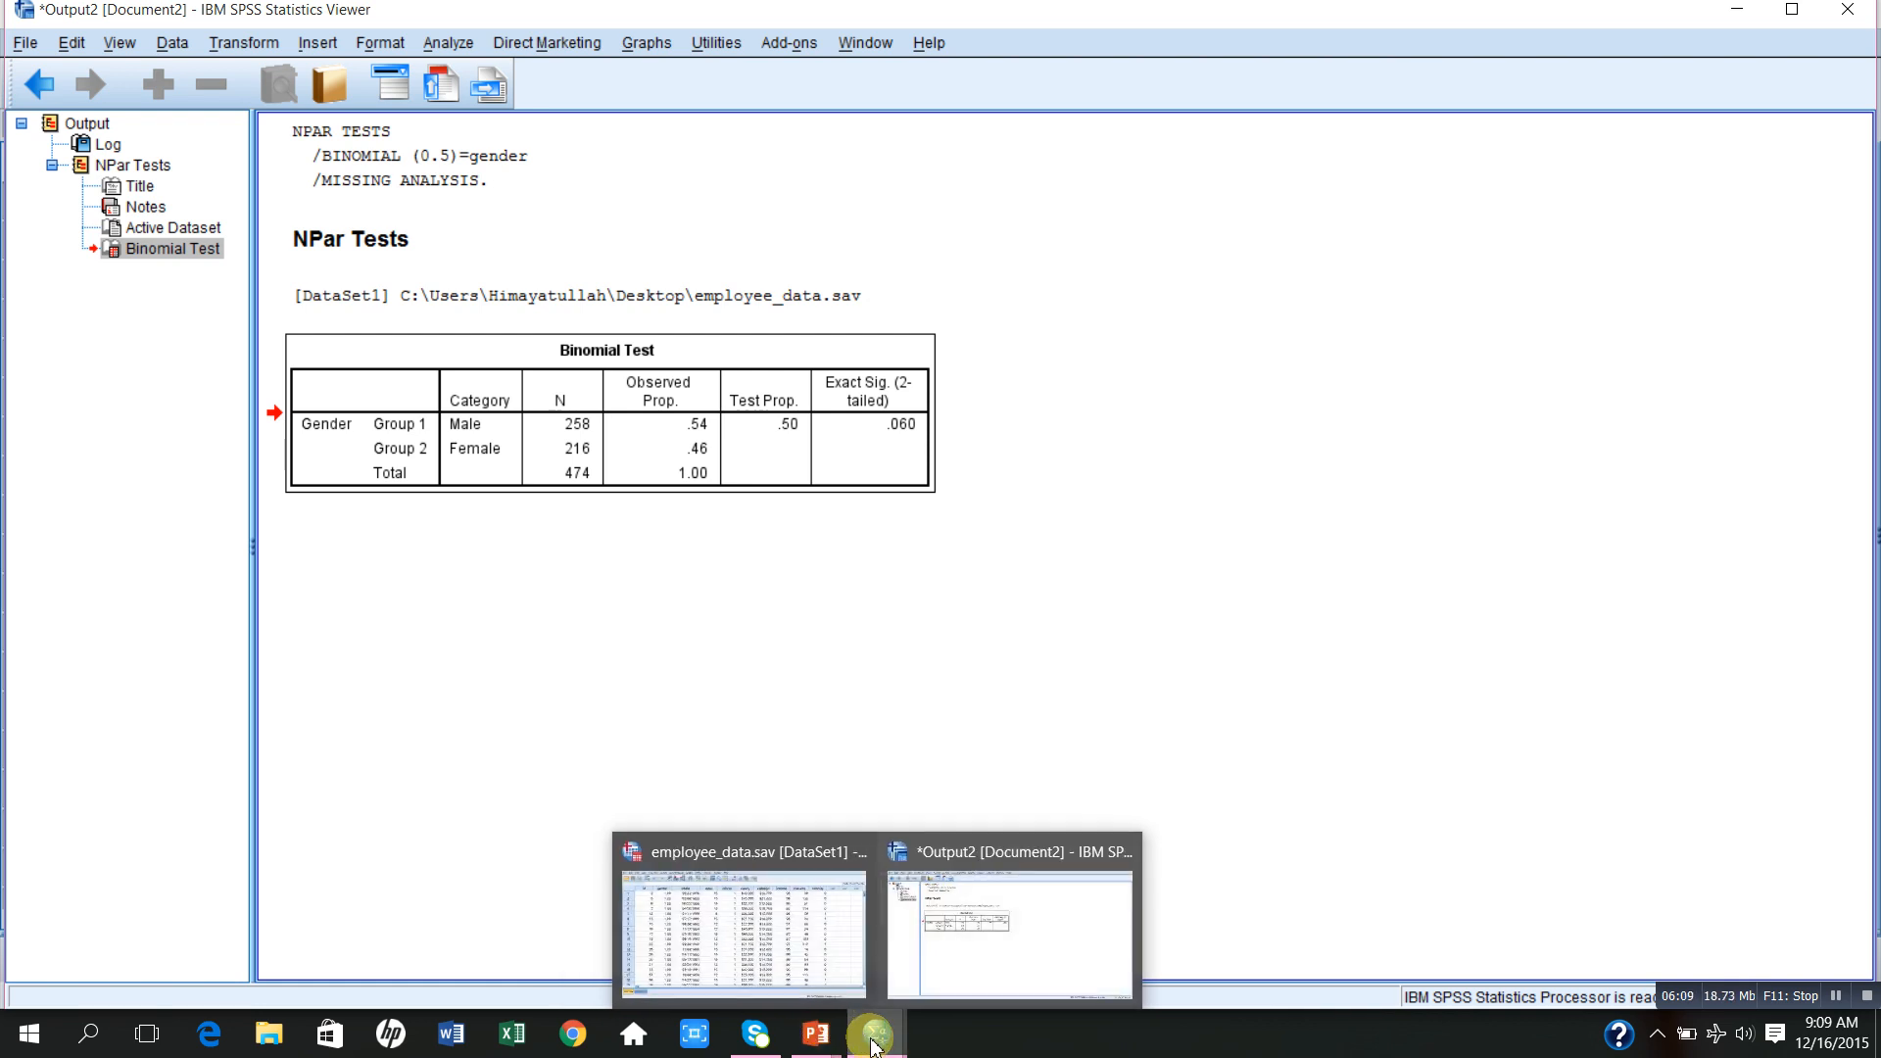
{"action": "left_click", "coordinate": [818, 972]}
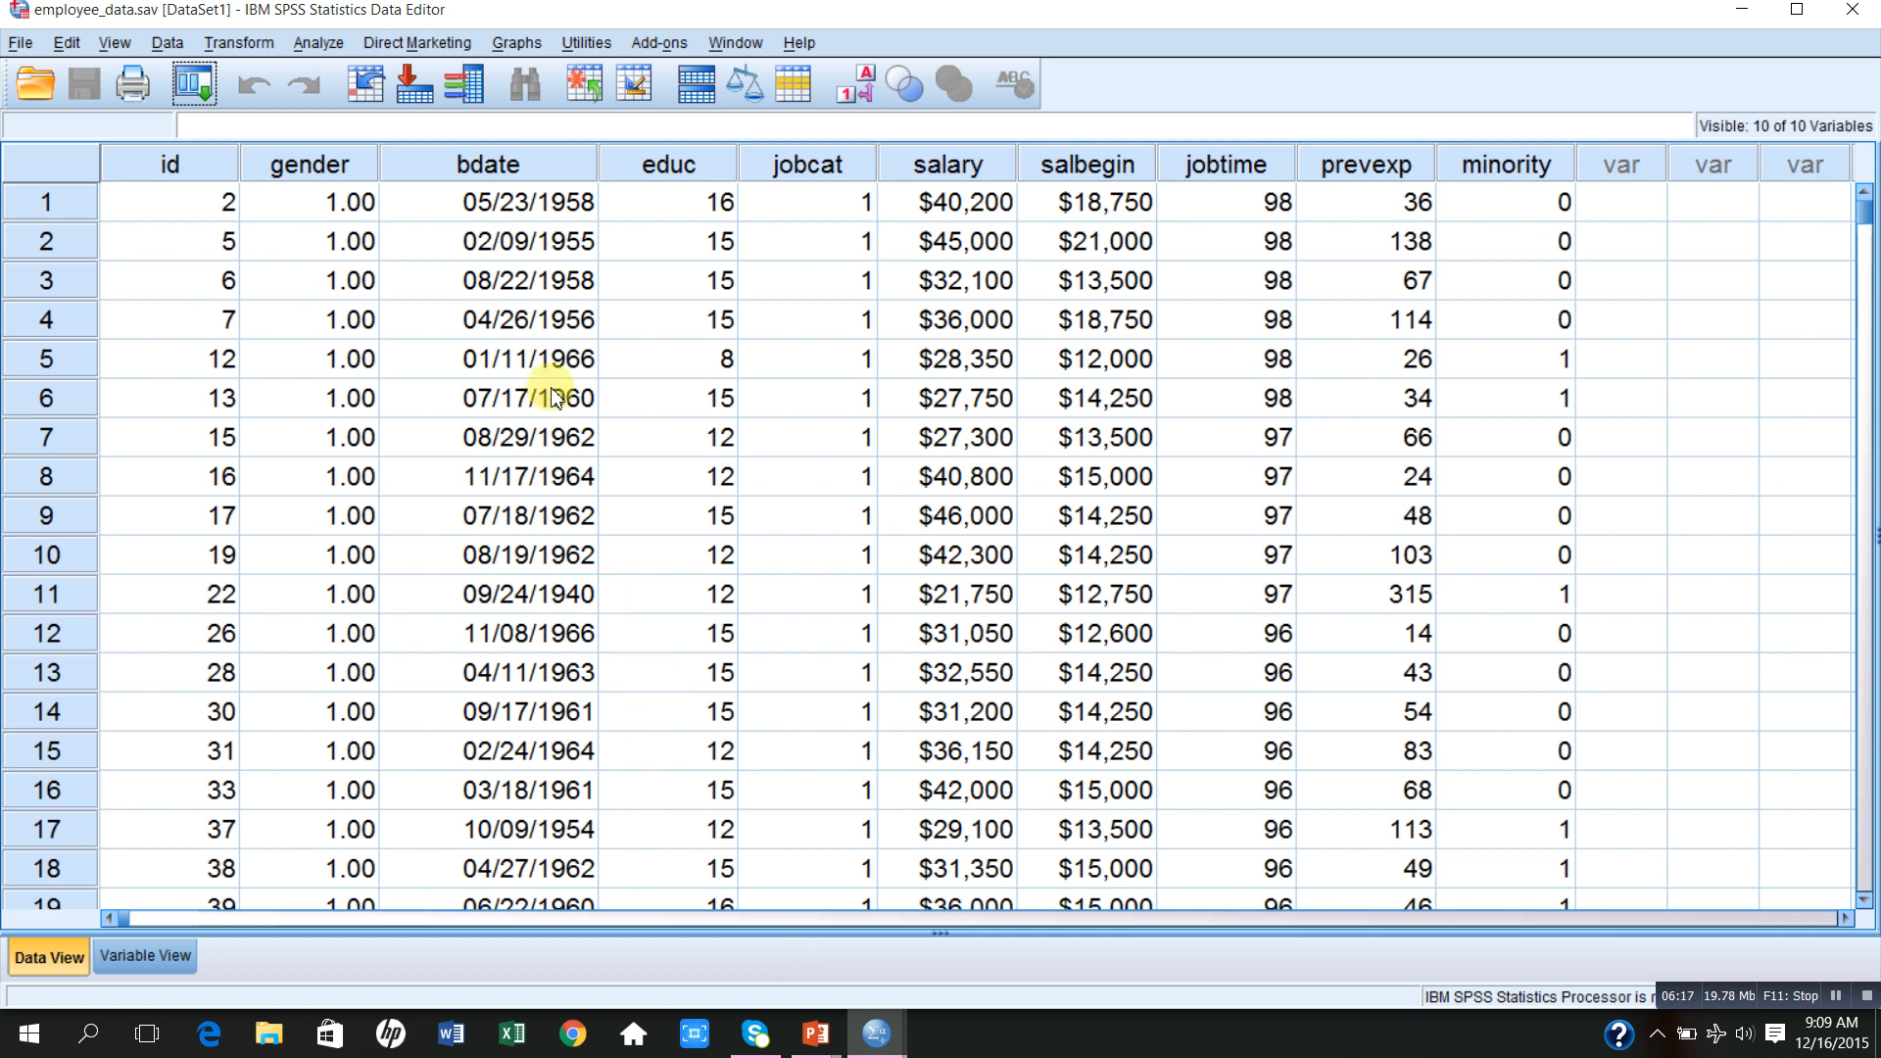
{"action": "left_click", "coordinate": [319, 45]}
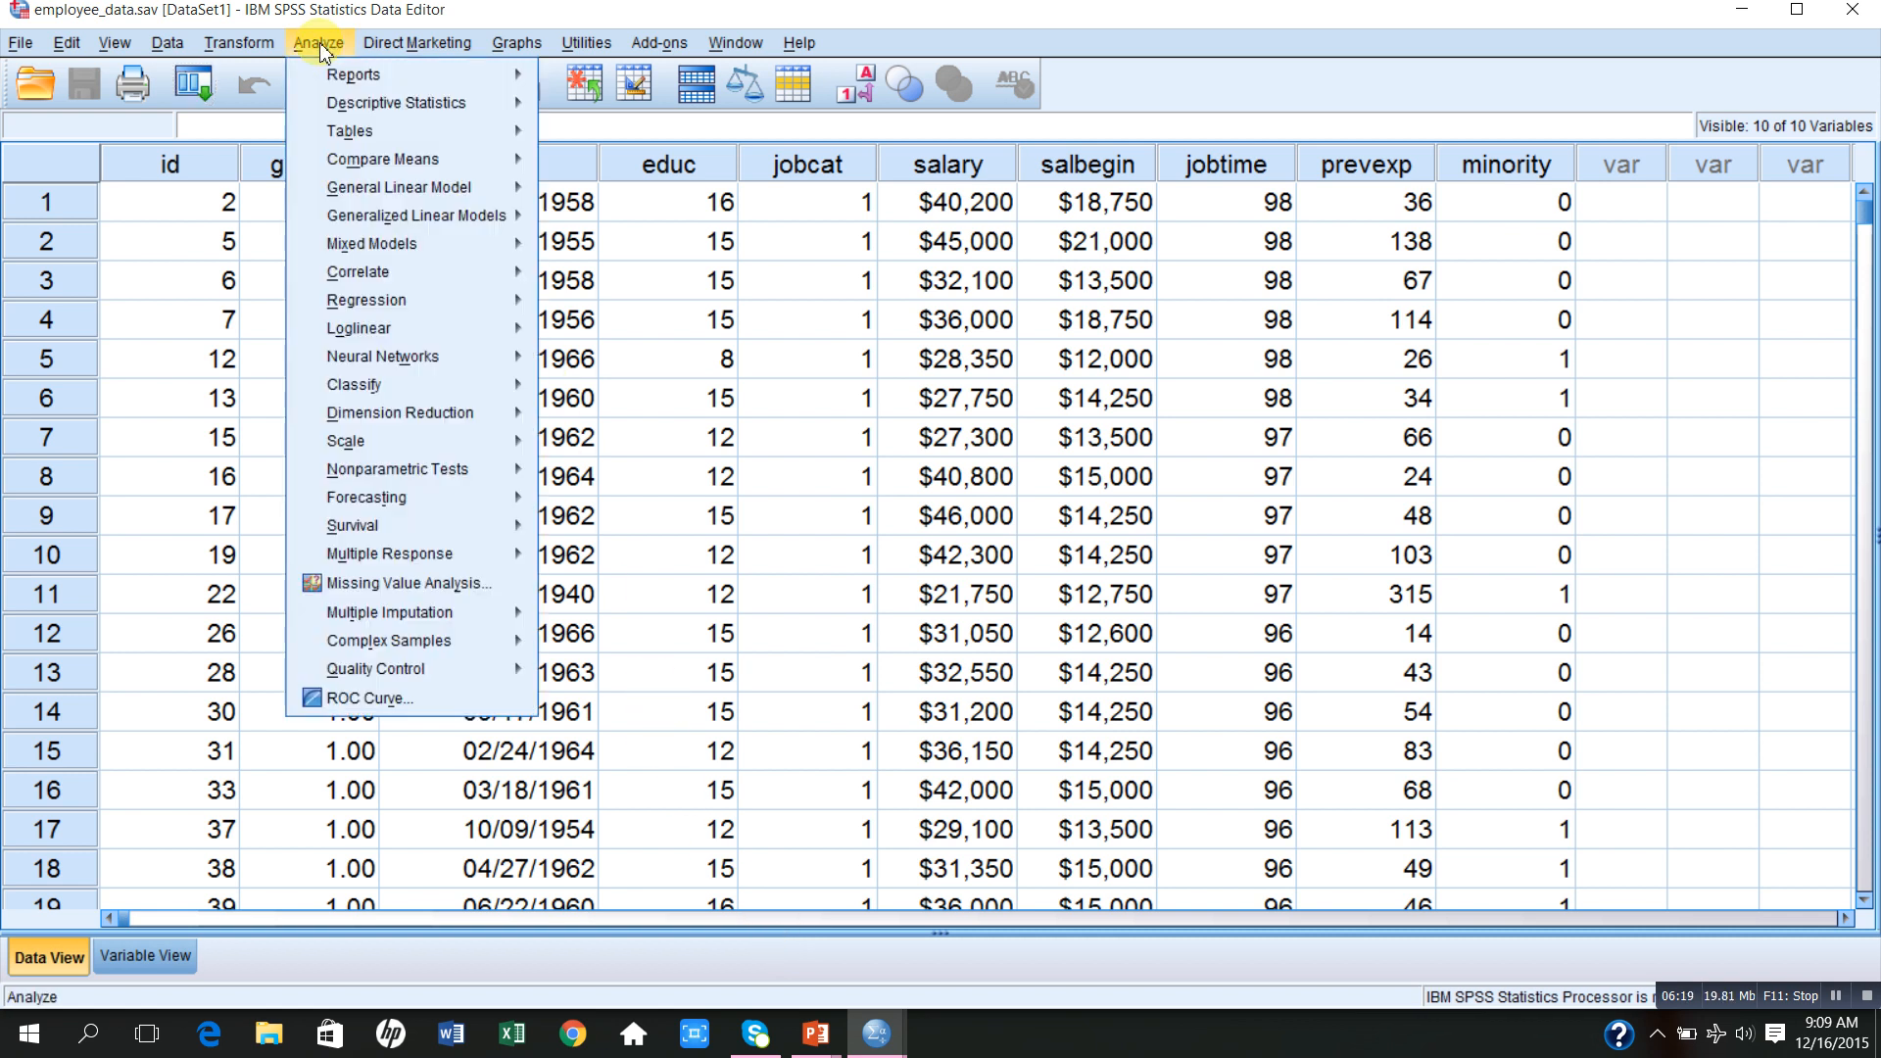
{"action": "mouse_move", "coordinate": [431, 470]}
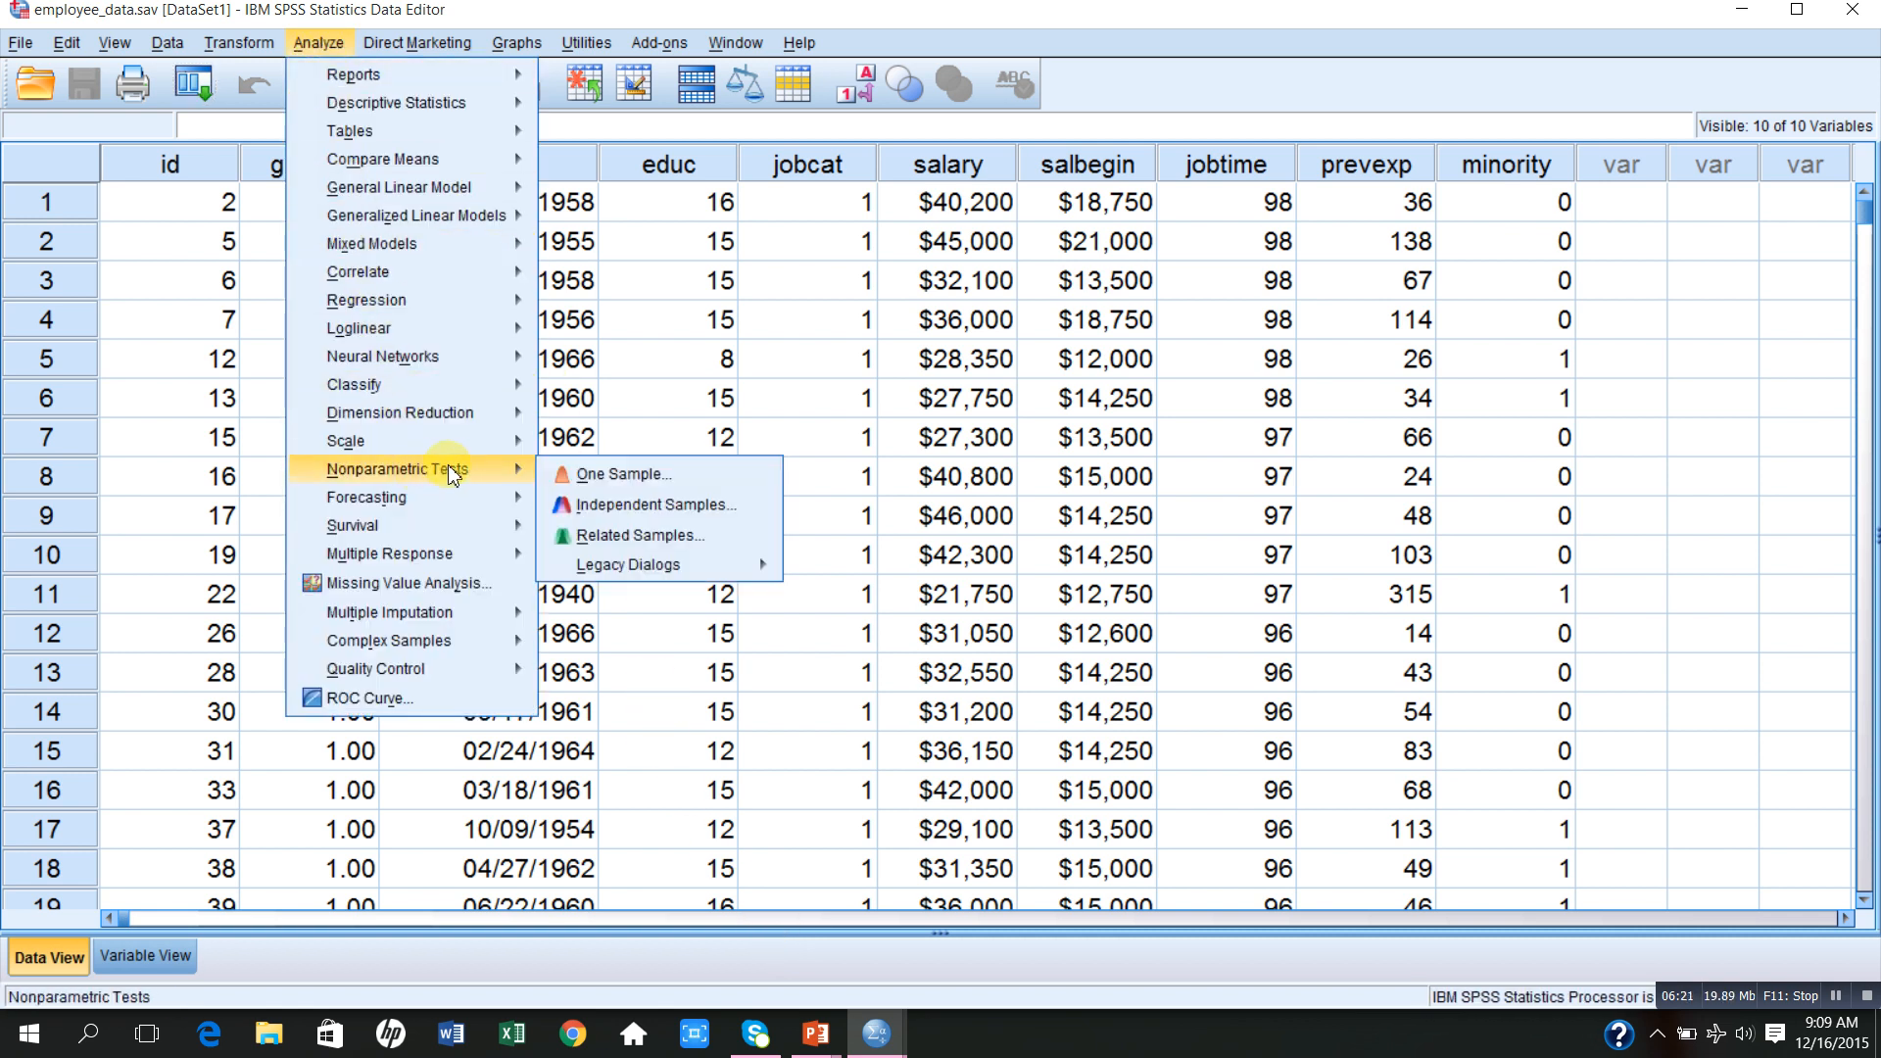
{"action": "mouse_move", "coordinate": [659, 568]}
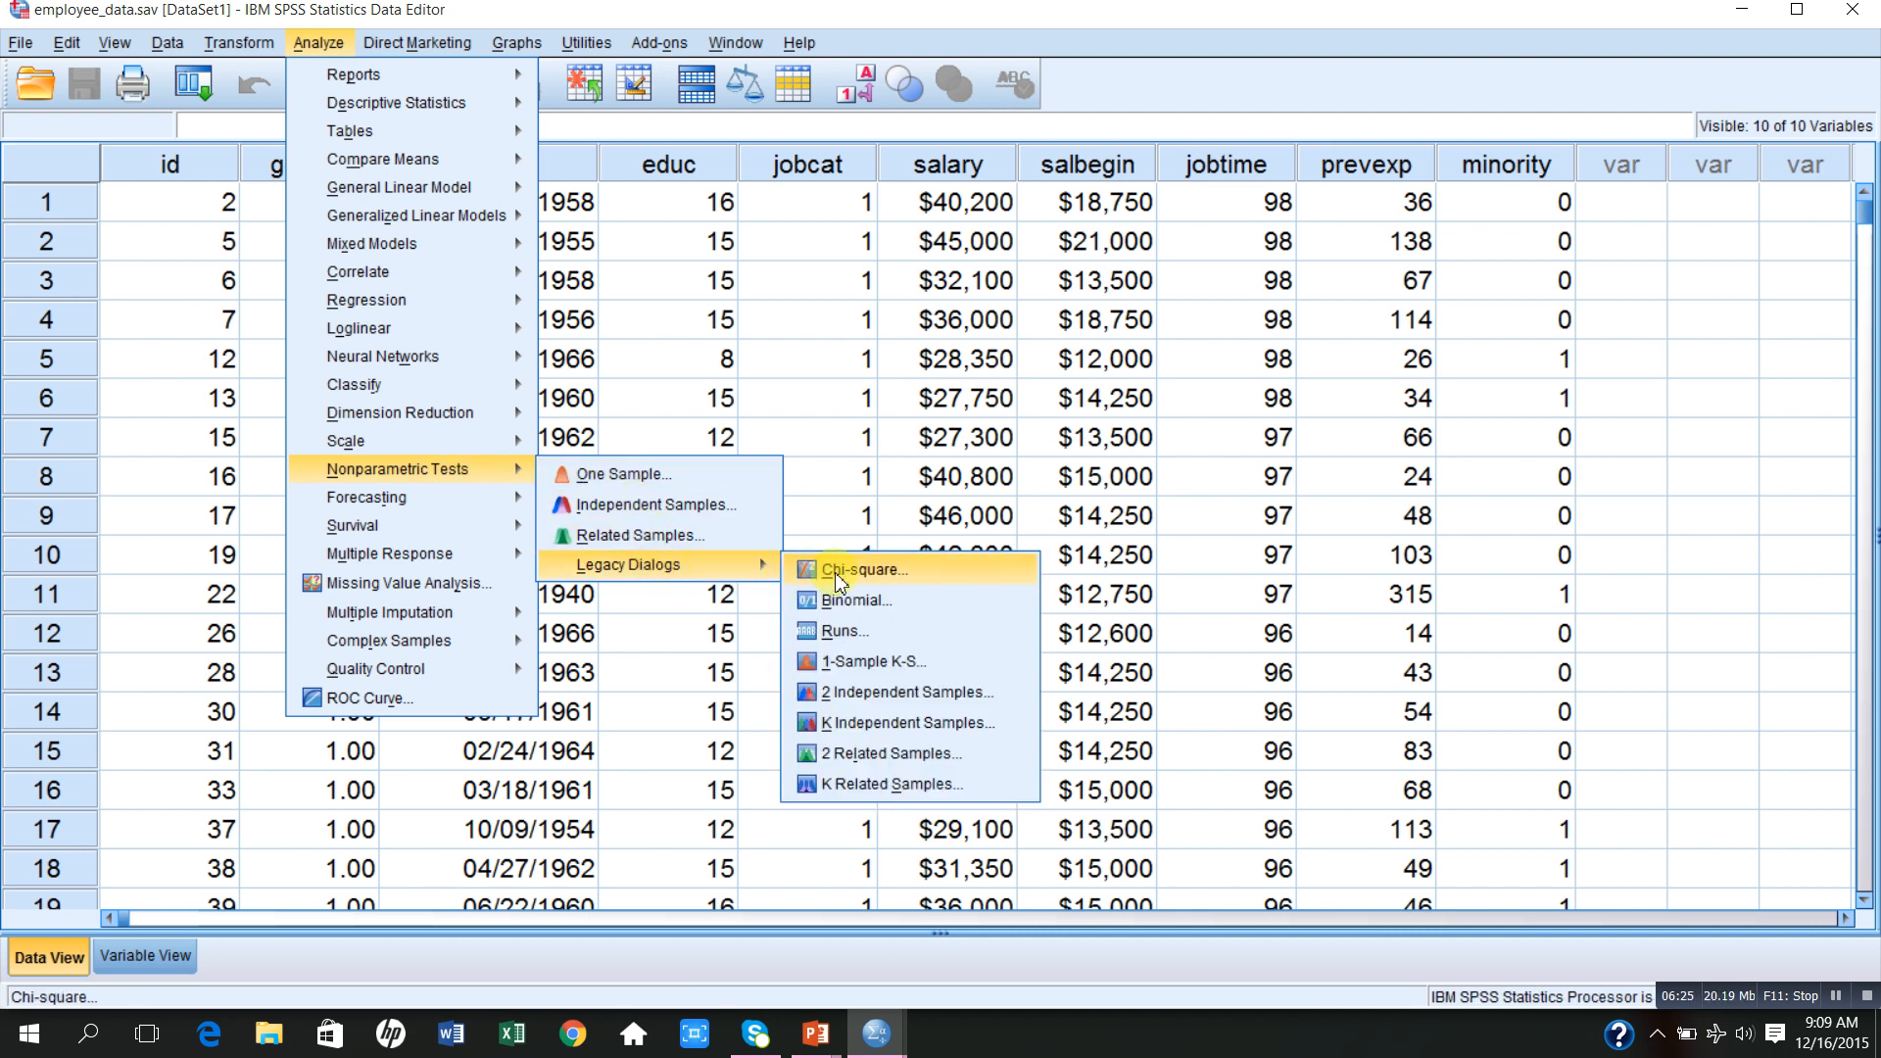
{"action": "left_click", "coordinate": [921, 695]}
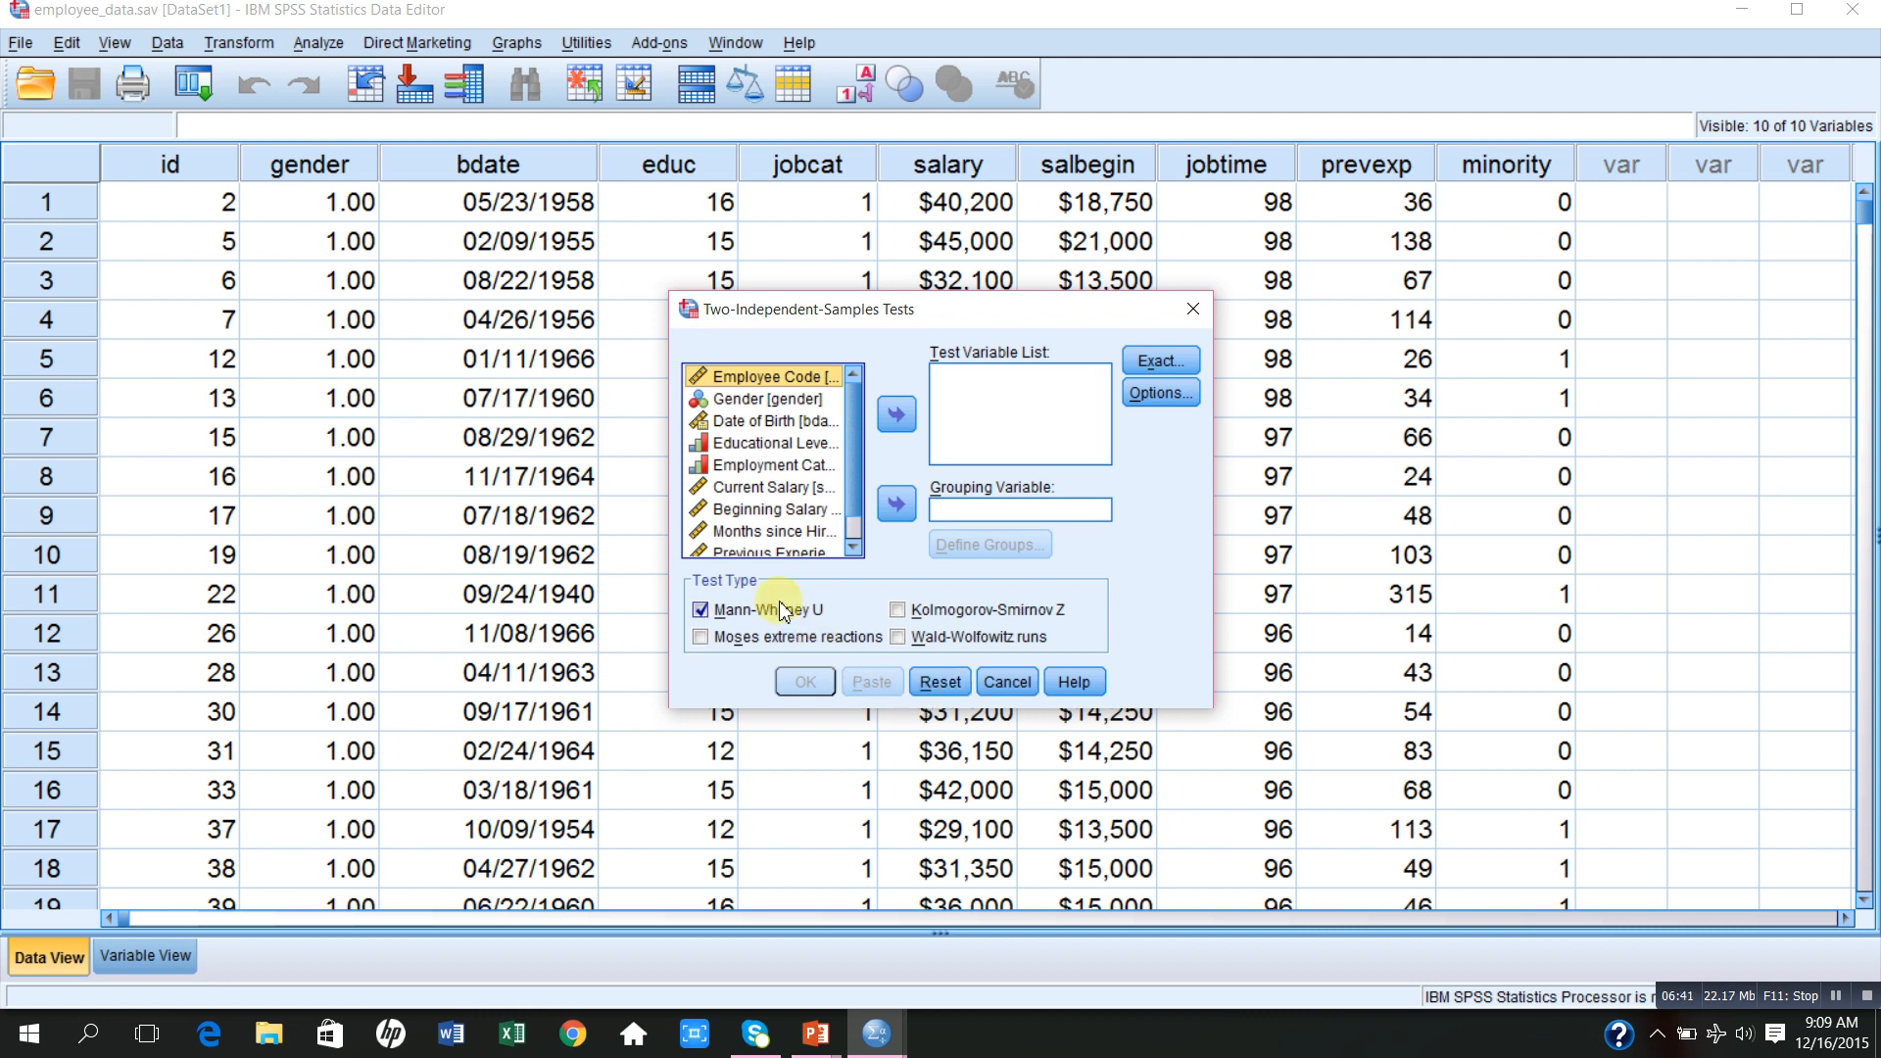
{"action": "left_click", "coordinate": [756, 493]}
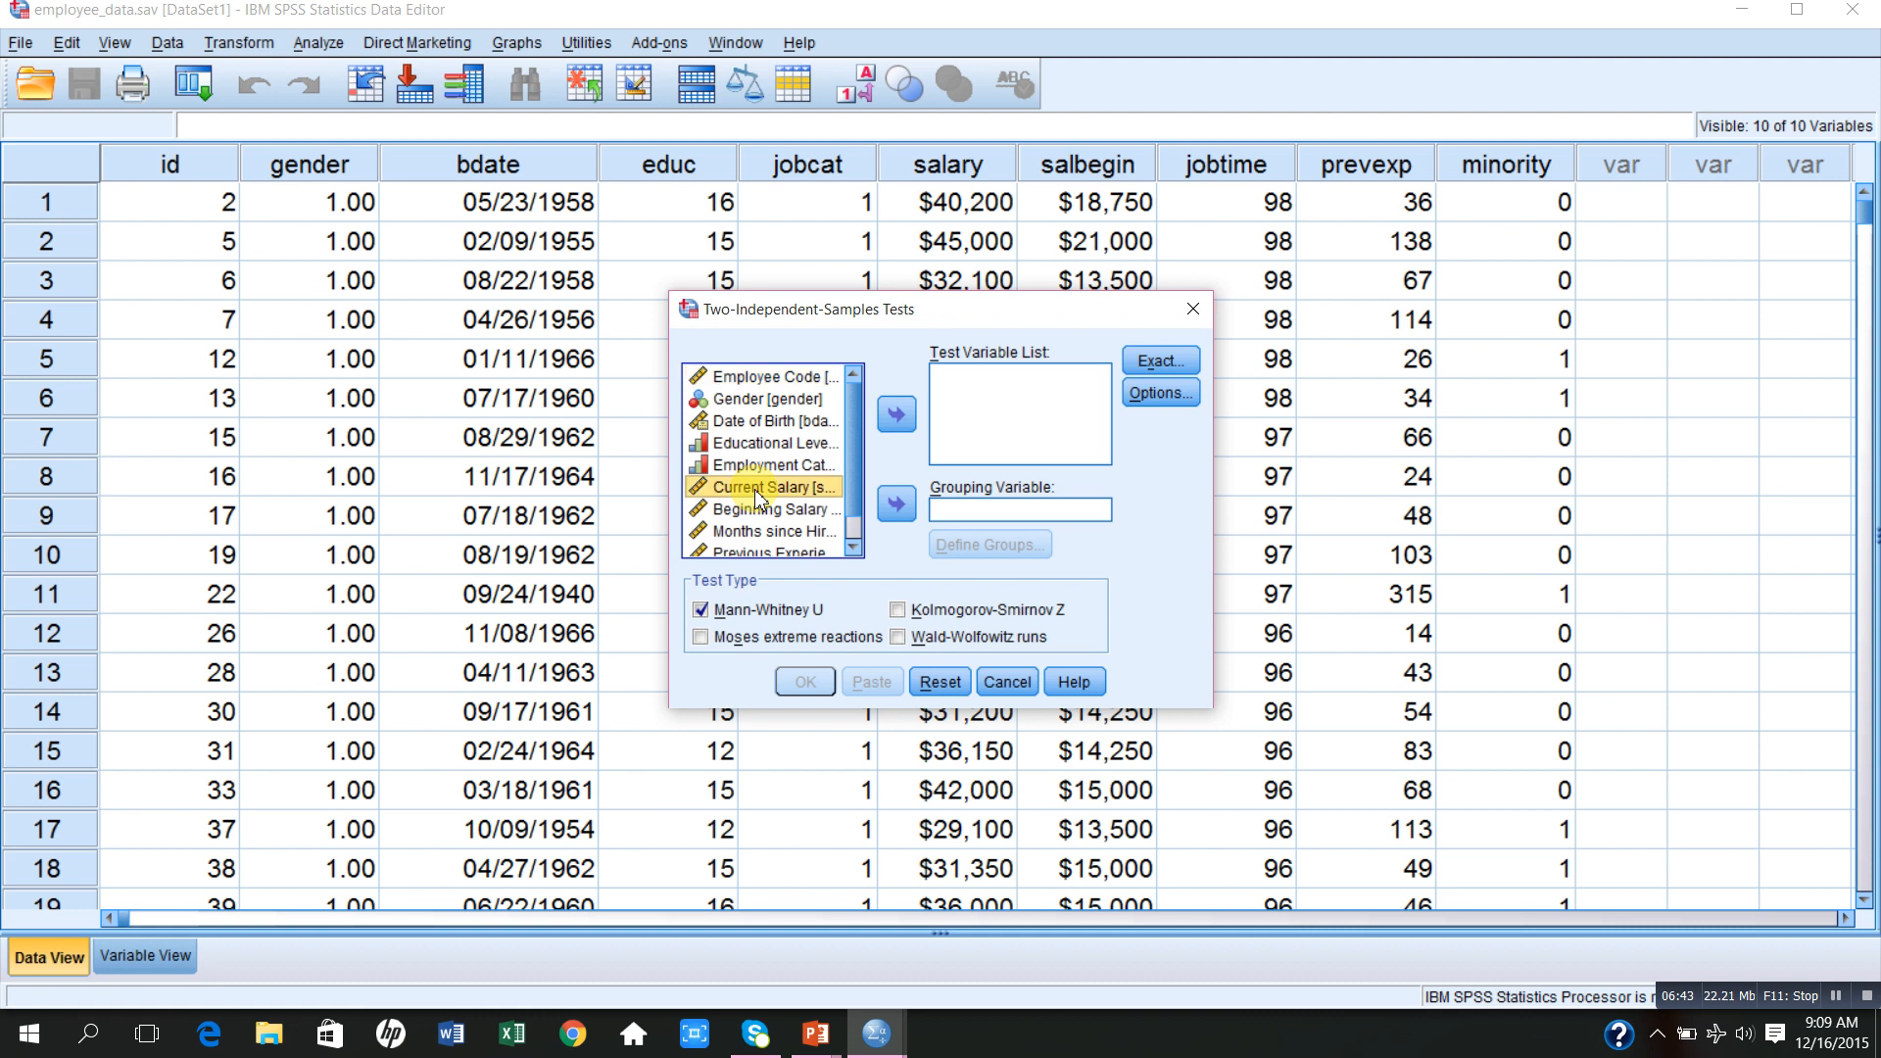
{"action": "left_click", "coordinate": [896, 418]}
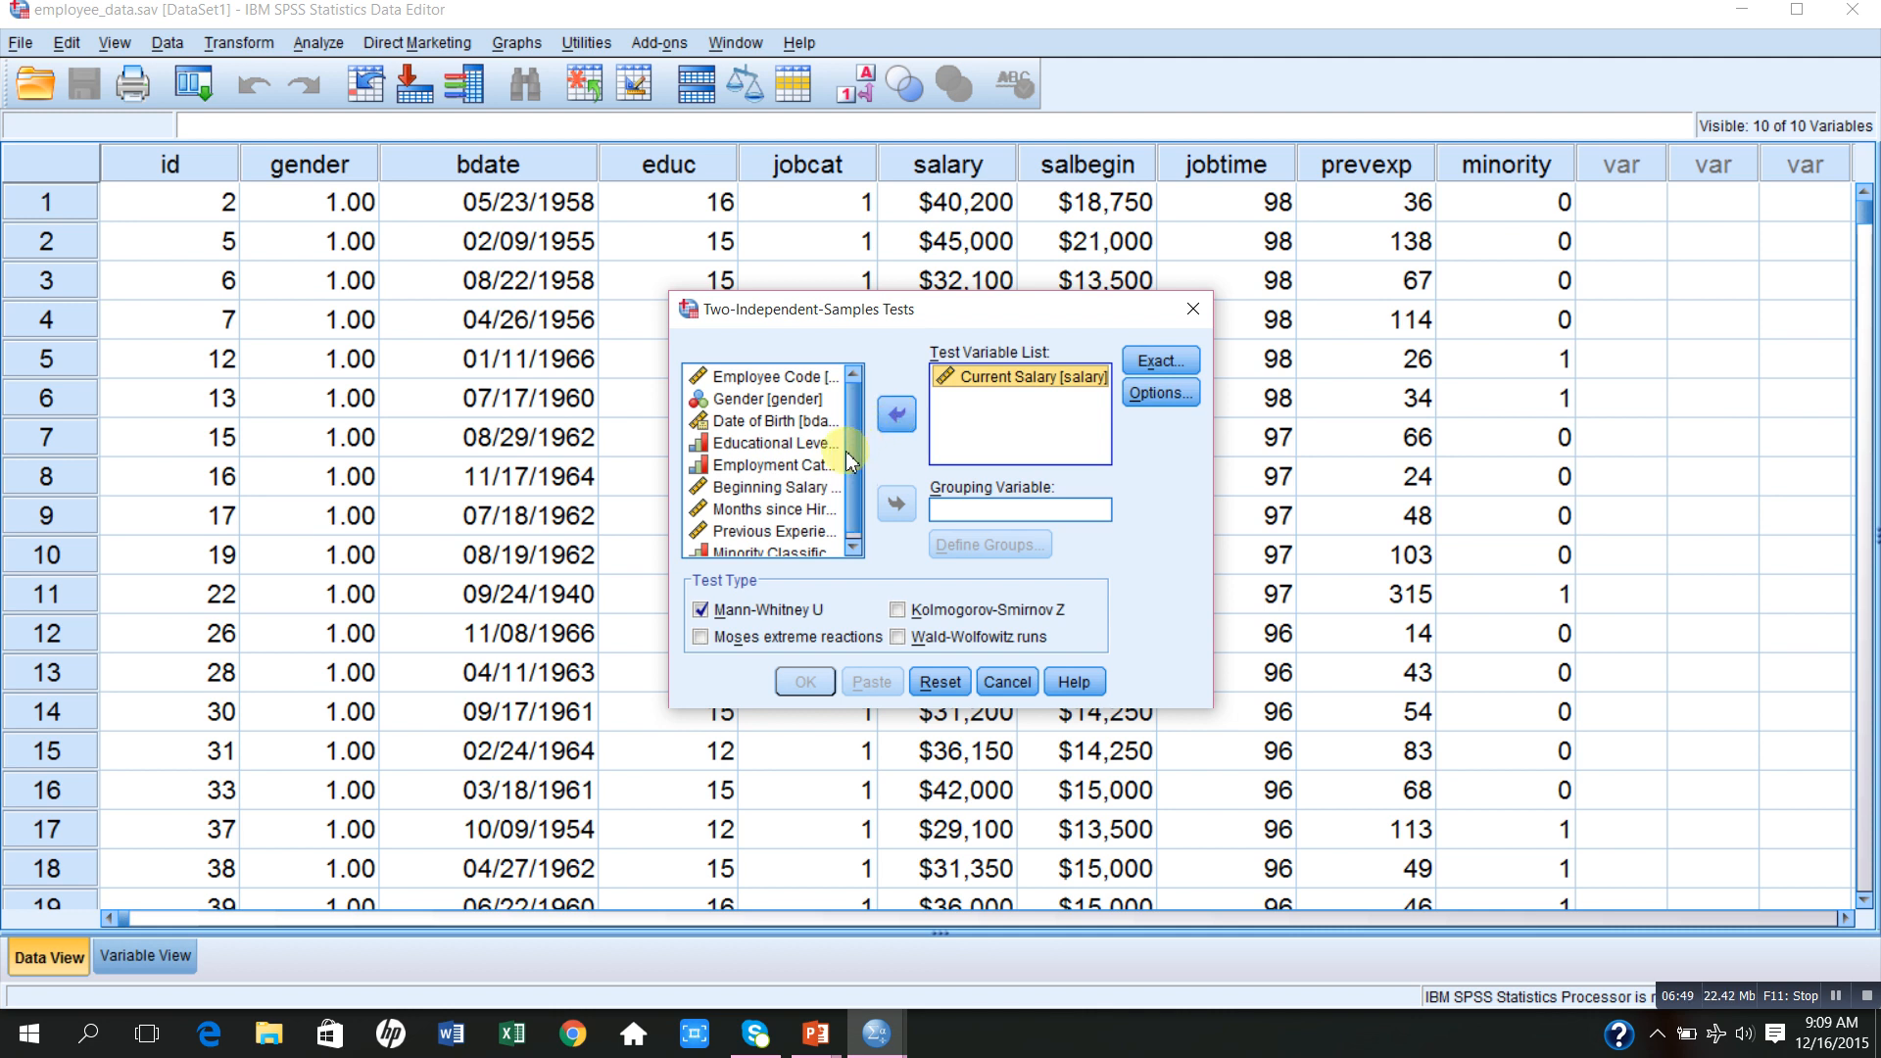
- Use Gender as the grouping variable, defining Group 1 as 1 and Group 2 as 2
{"action": "left_click", "coordinate": [774, 404]}
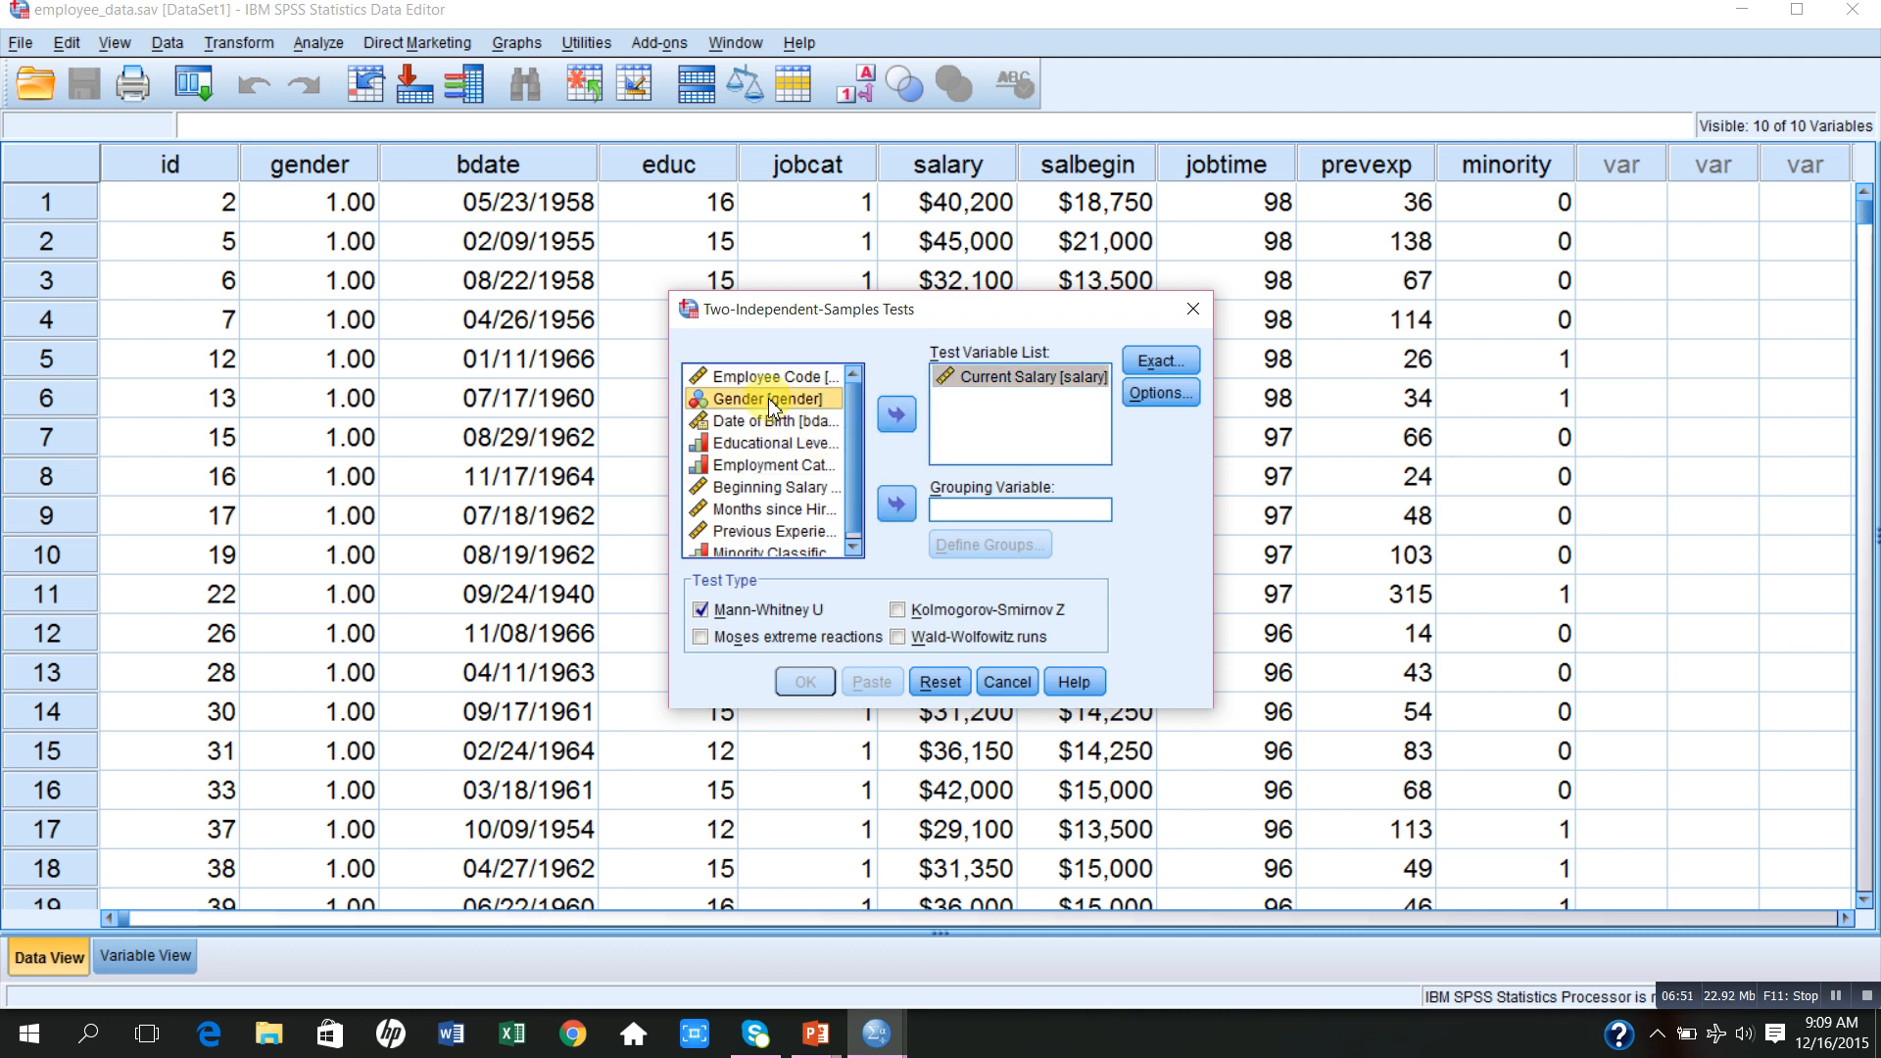
{"action": "left_click", "coordinate": [893, 505]}
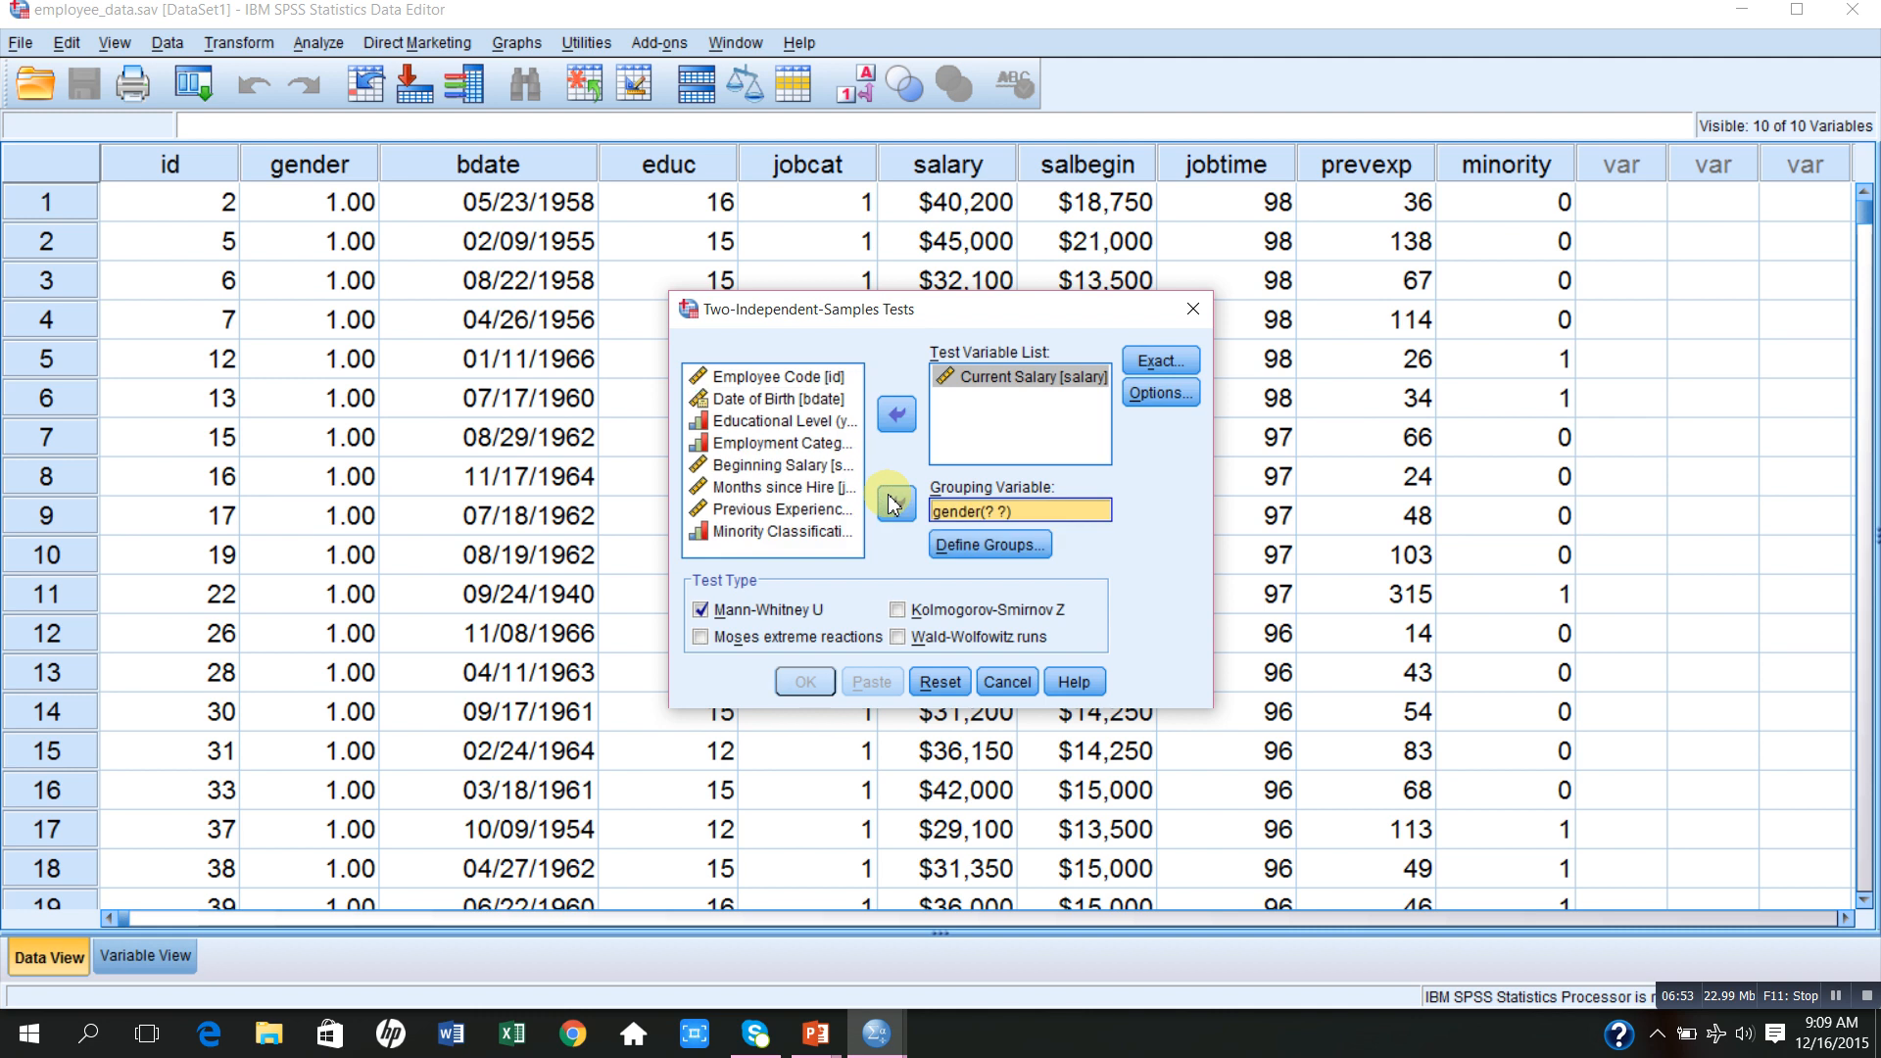
{"action": "left_click", "coordinate": [992, 547]}
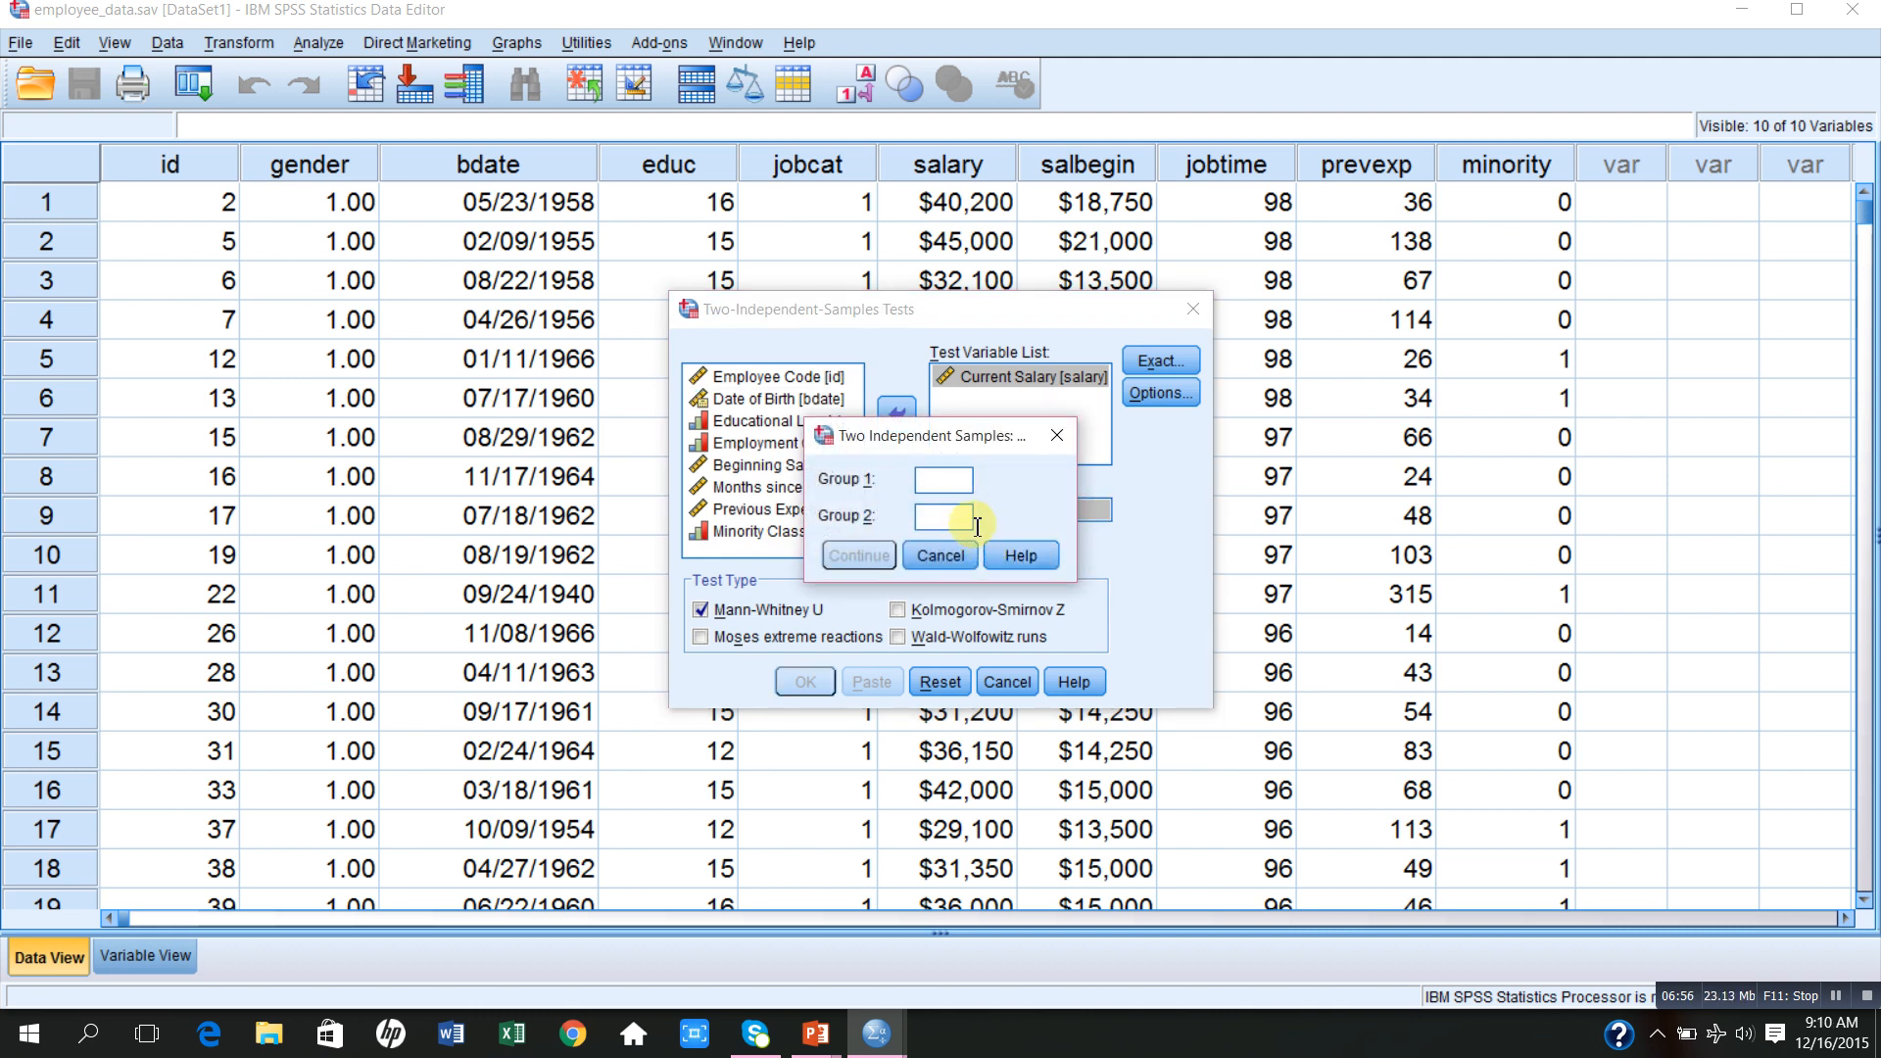
{"action": "type", "text": "1"}
{"action": "left_click", "coordinate": [953, 518]}
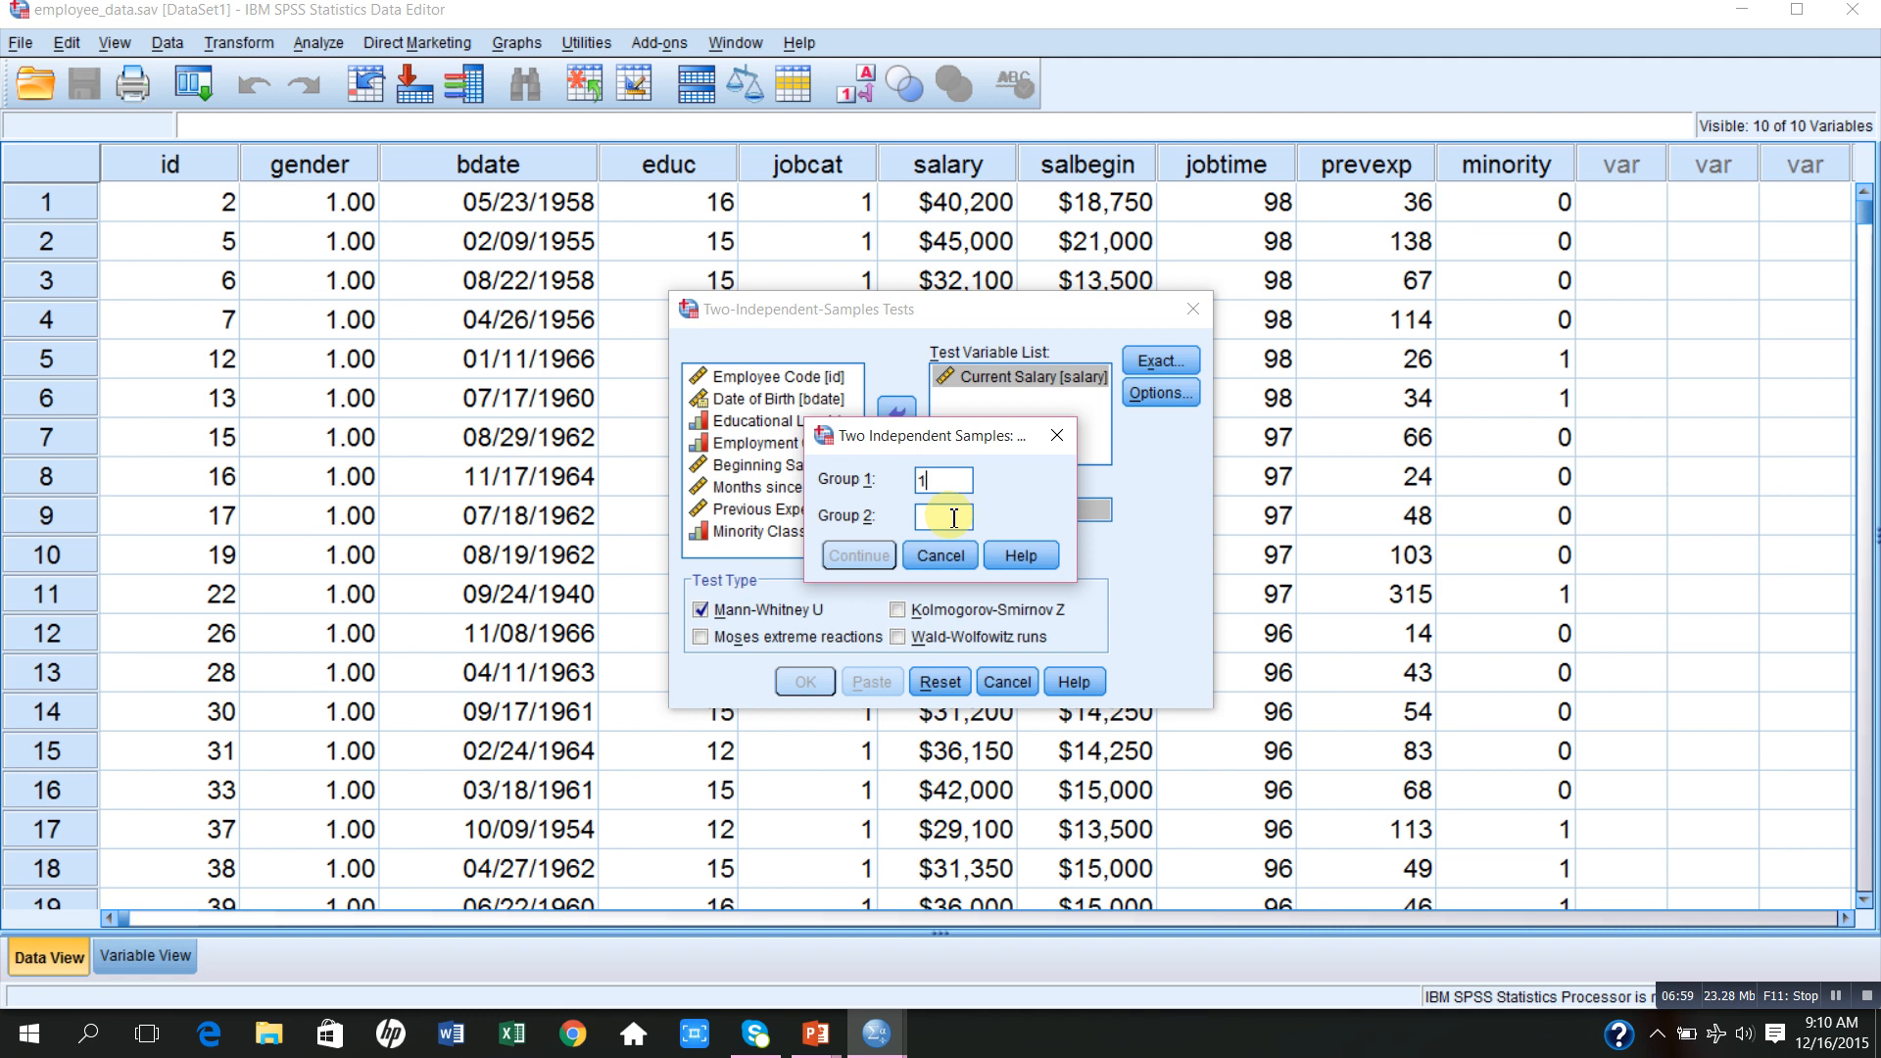
{"action": "type", "text": "2"}
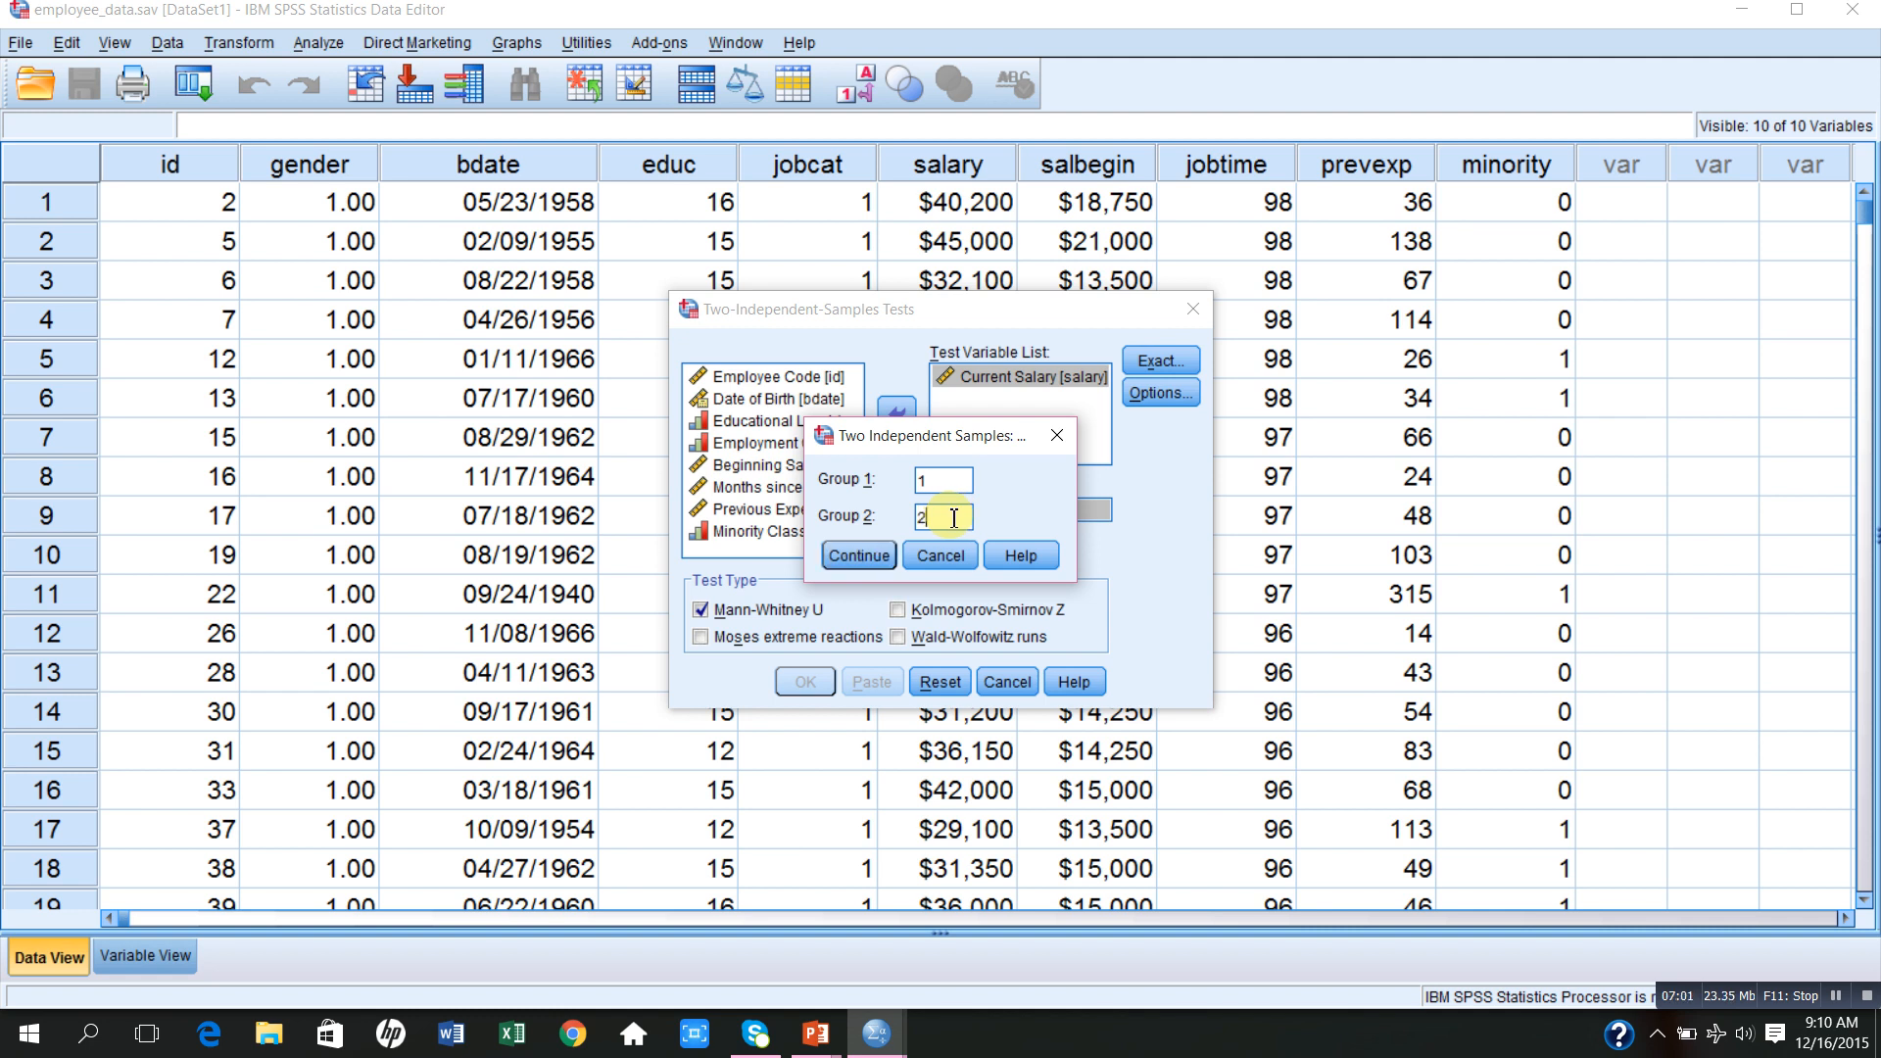
{"action": "left_click", "coordinate": [859, 556]}
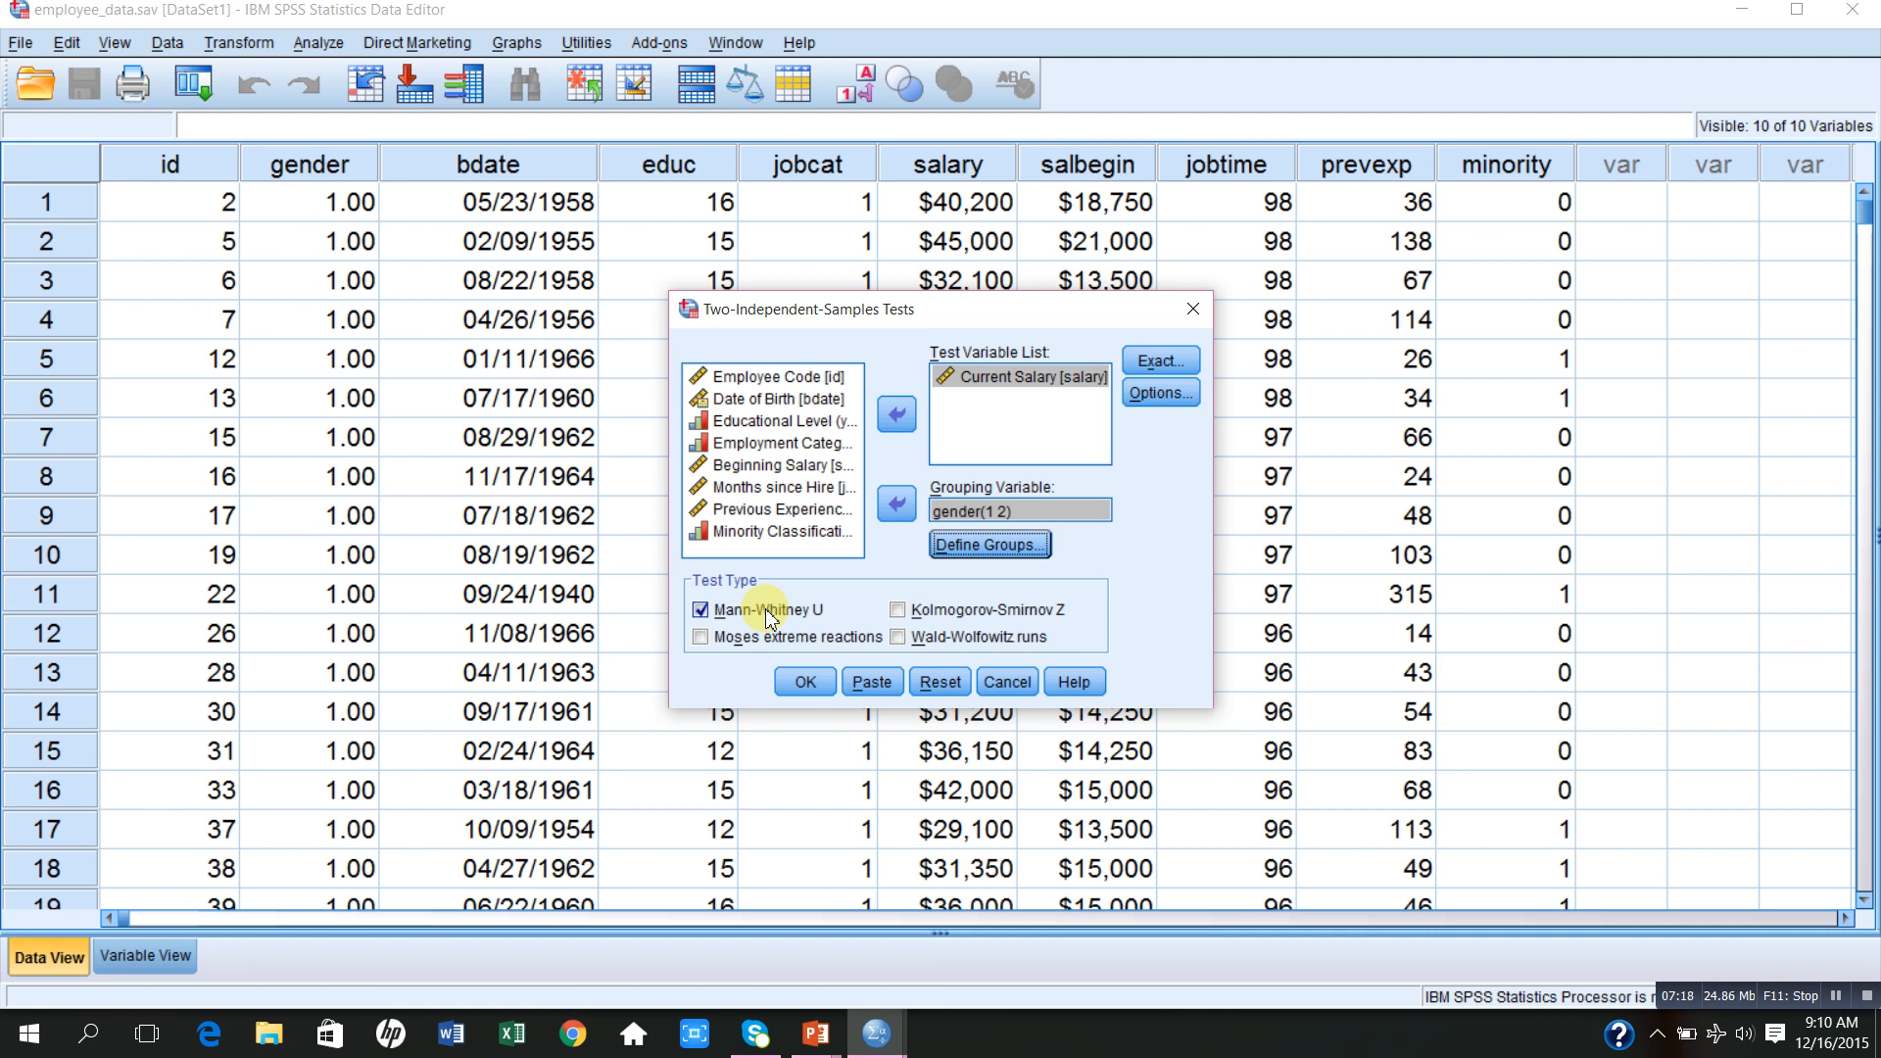
- Run the Mann-Whitney U test and view its Ranks and Test Statistics tables in the output
{"action": "left_click", "coordinate": [801, 684]}
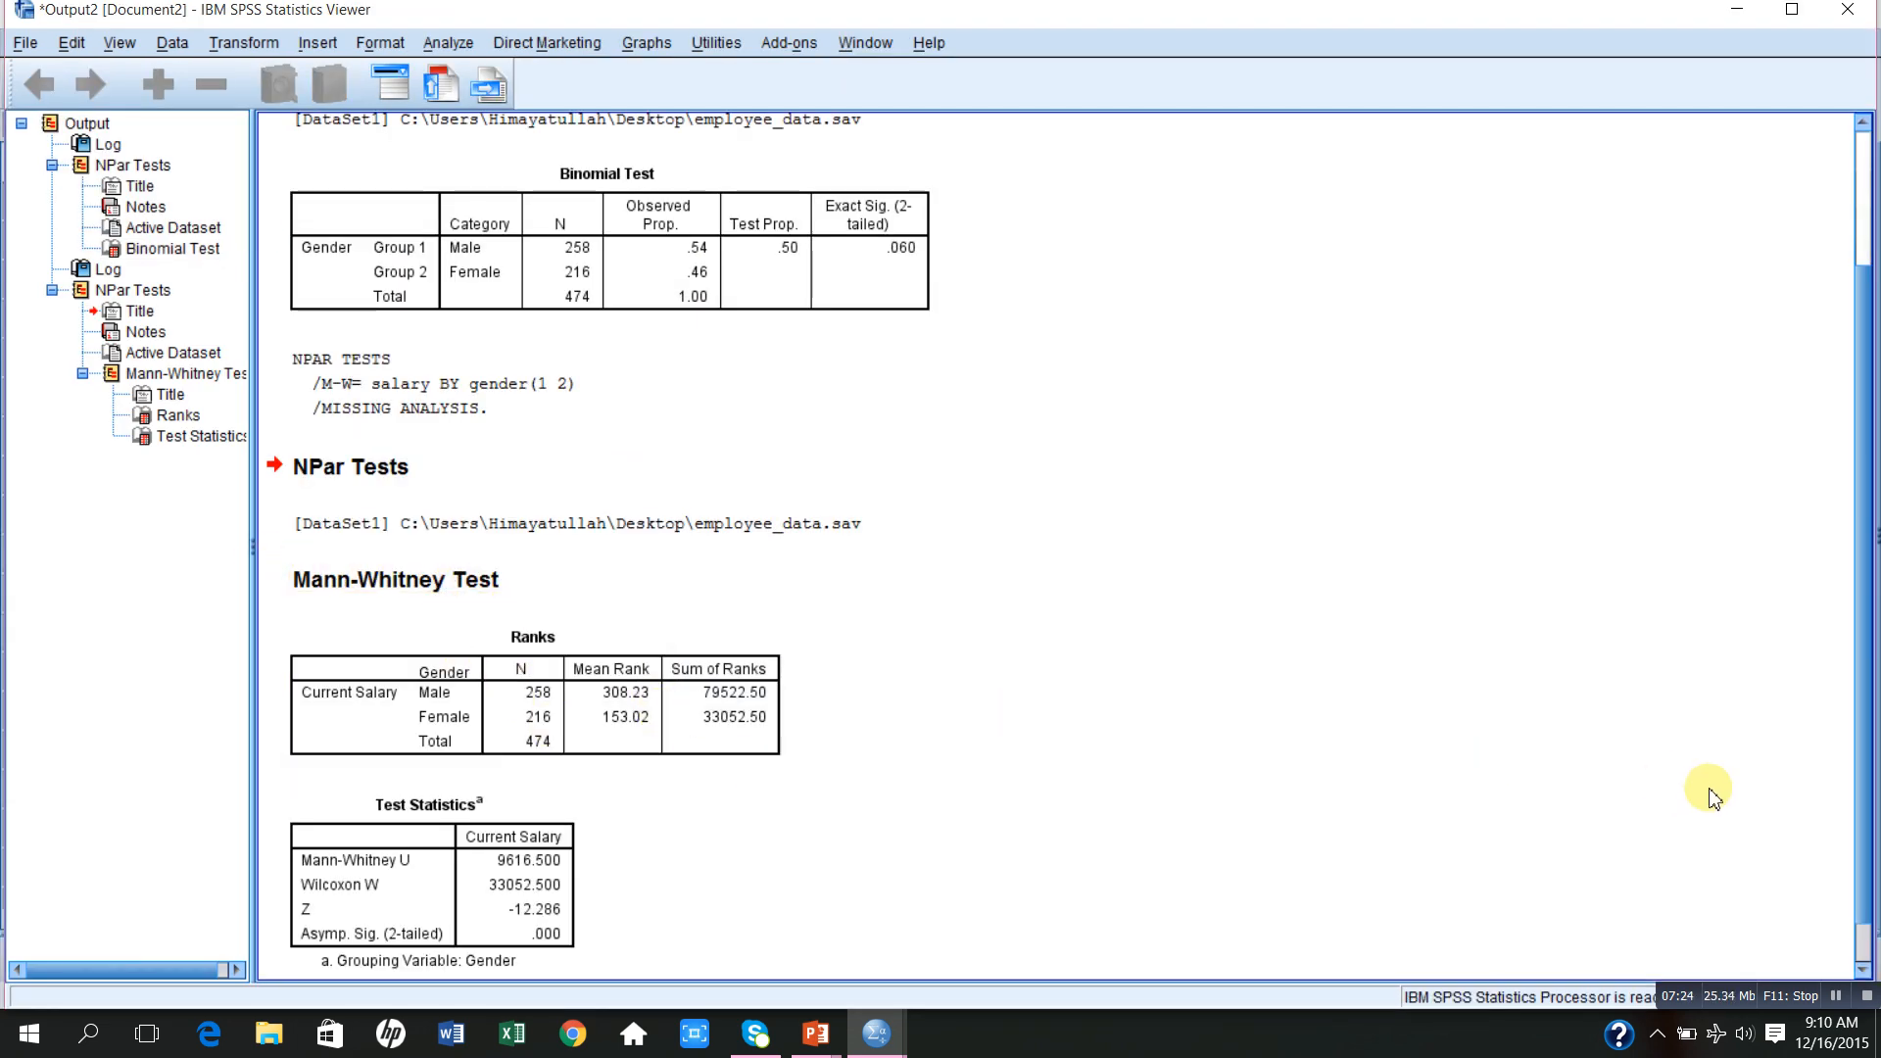
{"action": "left_click", "coordinate": [1863, 971]}
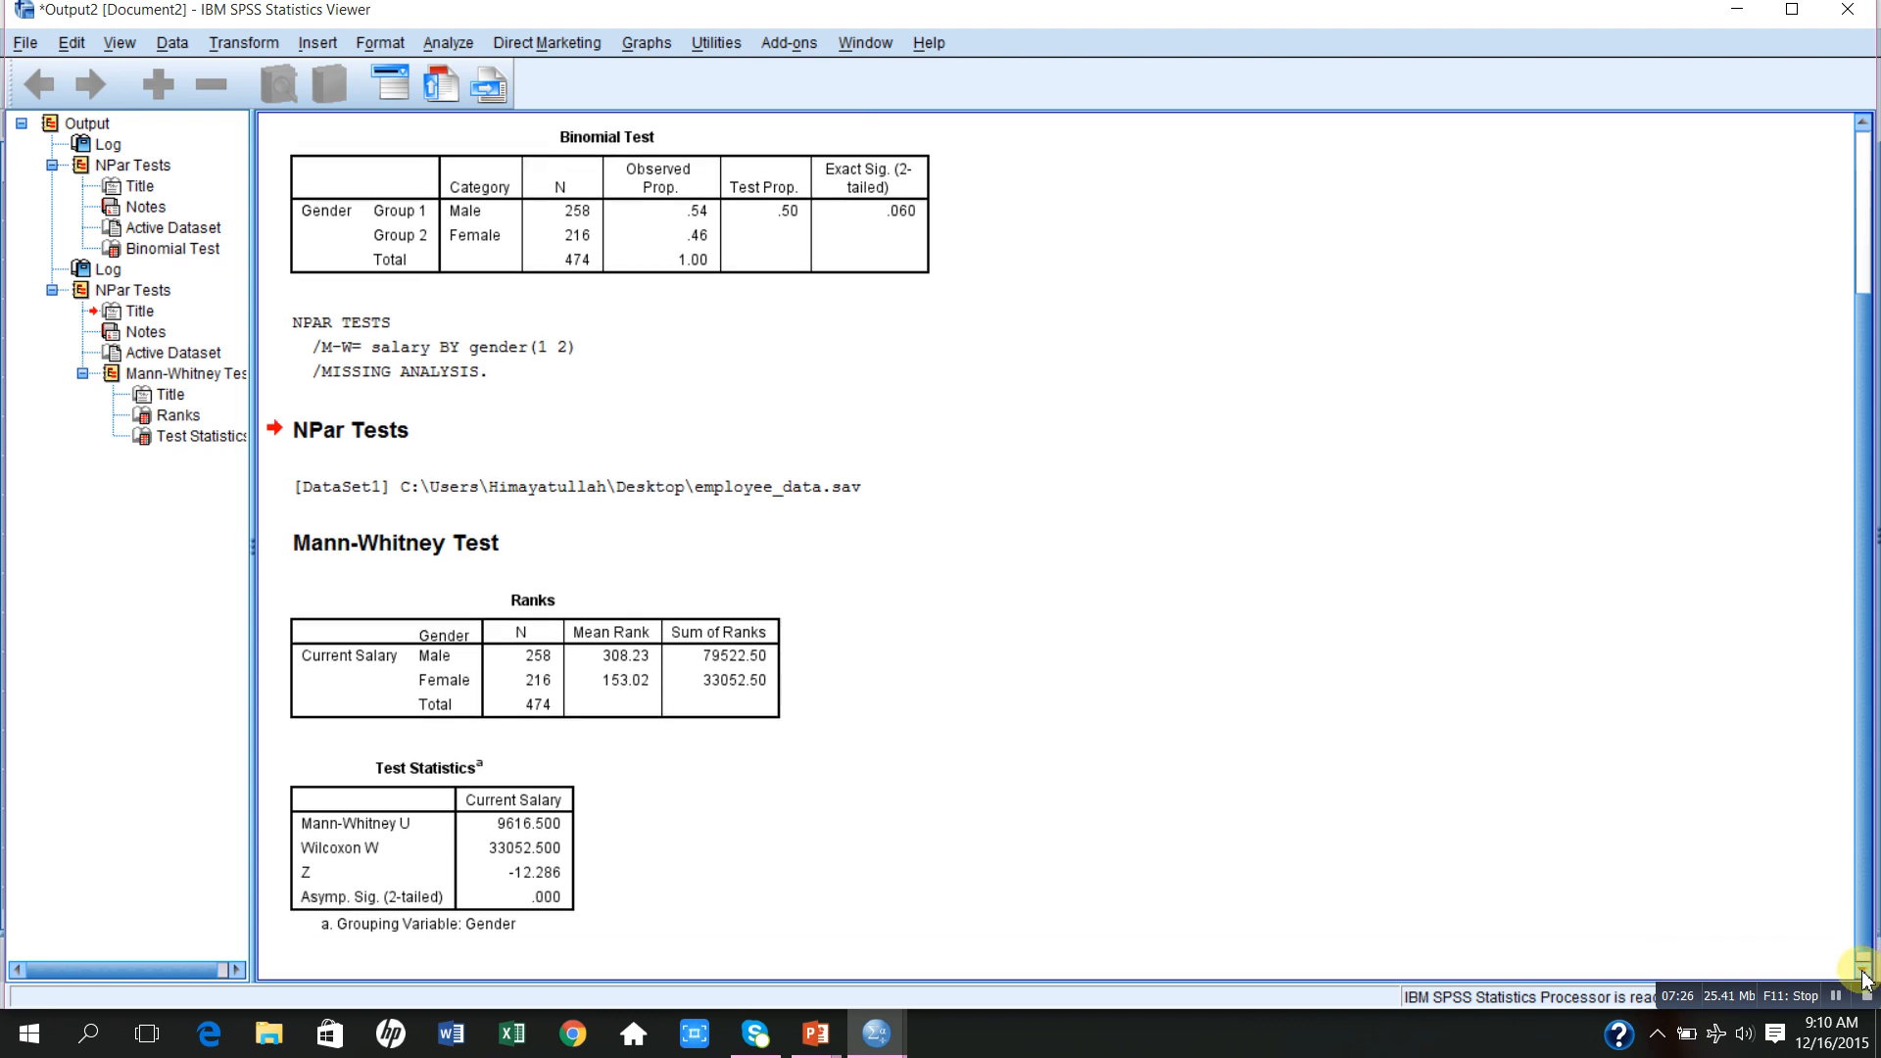
{"action": "left_click", "coordinate": [1863, 975]}
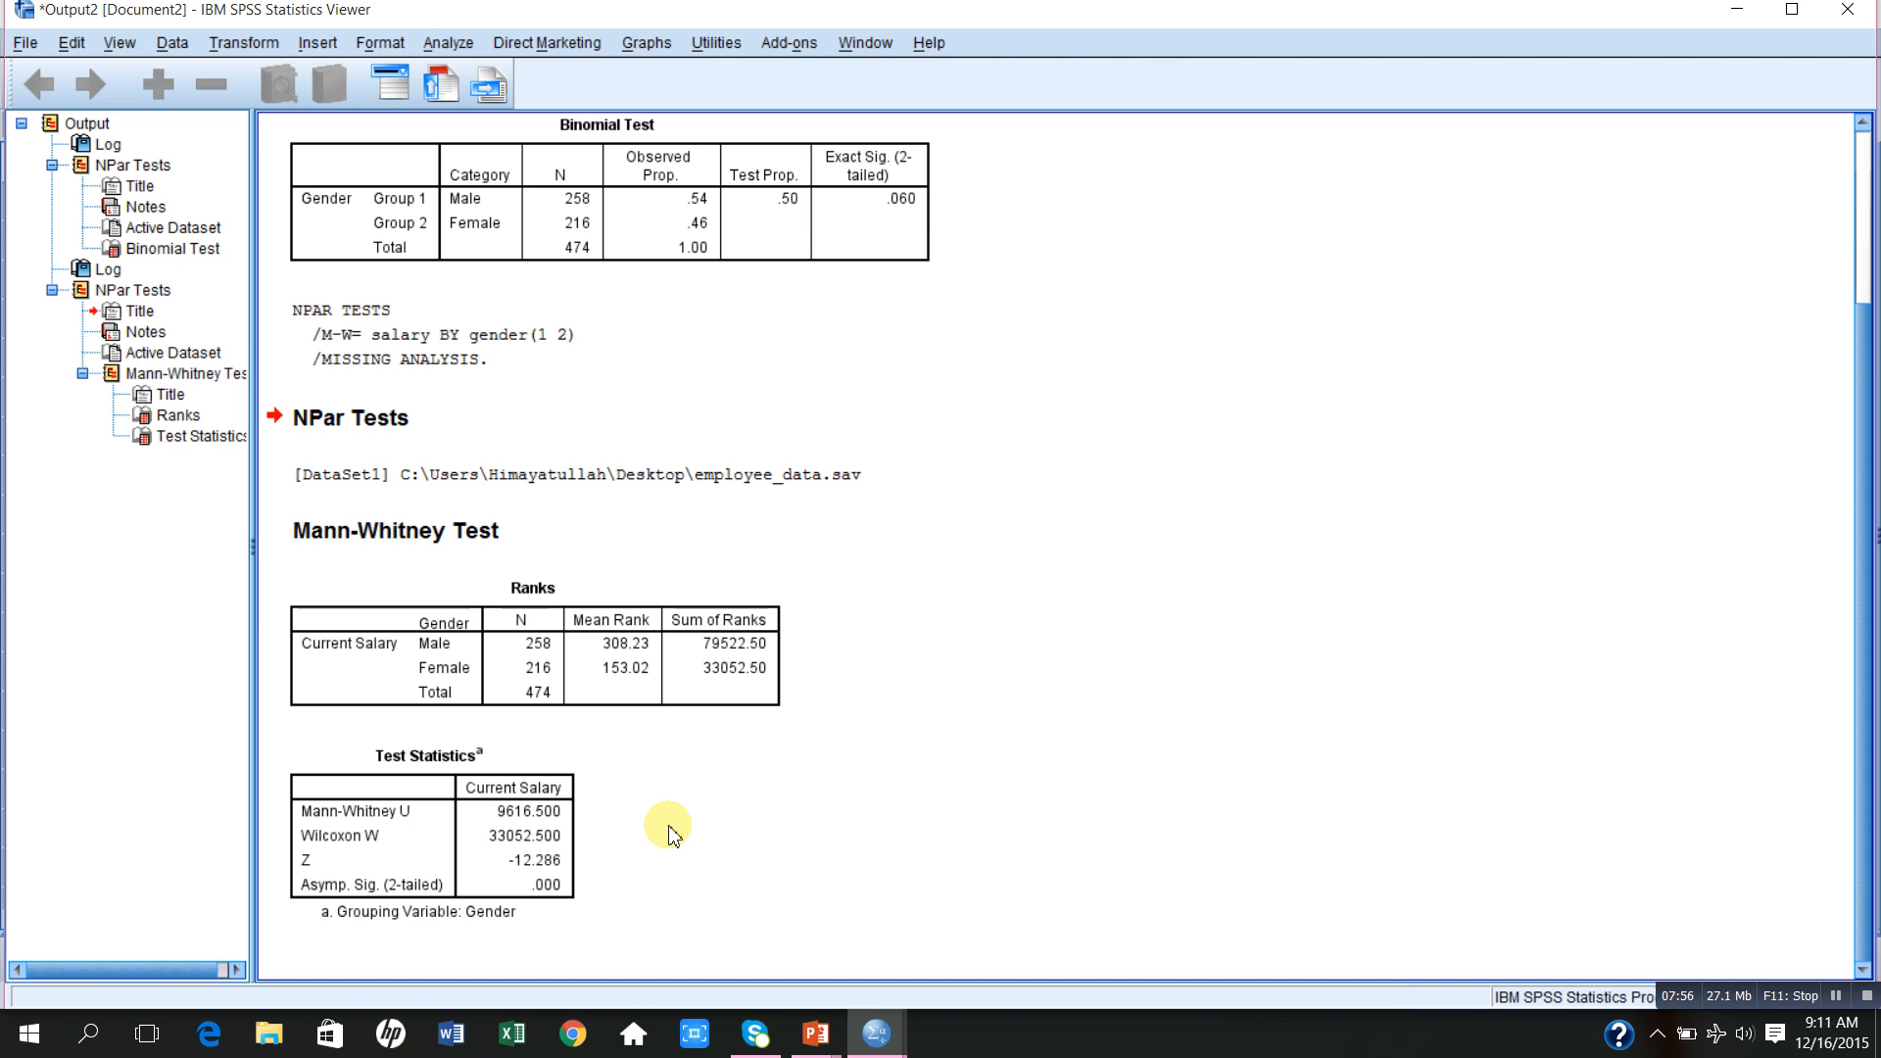
- Examine the Z and Asymp. Sig. rows of the Mann-Whitney Test Statistics table and return to the employee_data.sav data
{"action": "left_click", "coordinate": [549, 867]}
{"action": "left_click", "coordinate": [551, 886]}
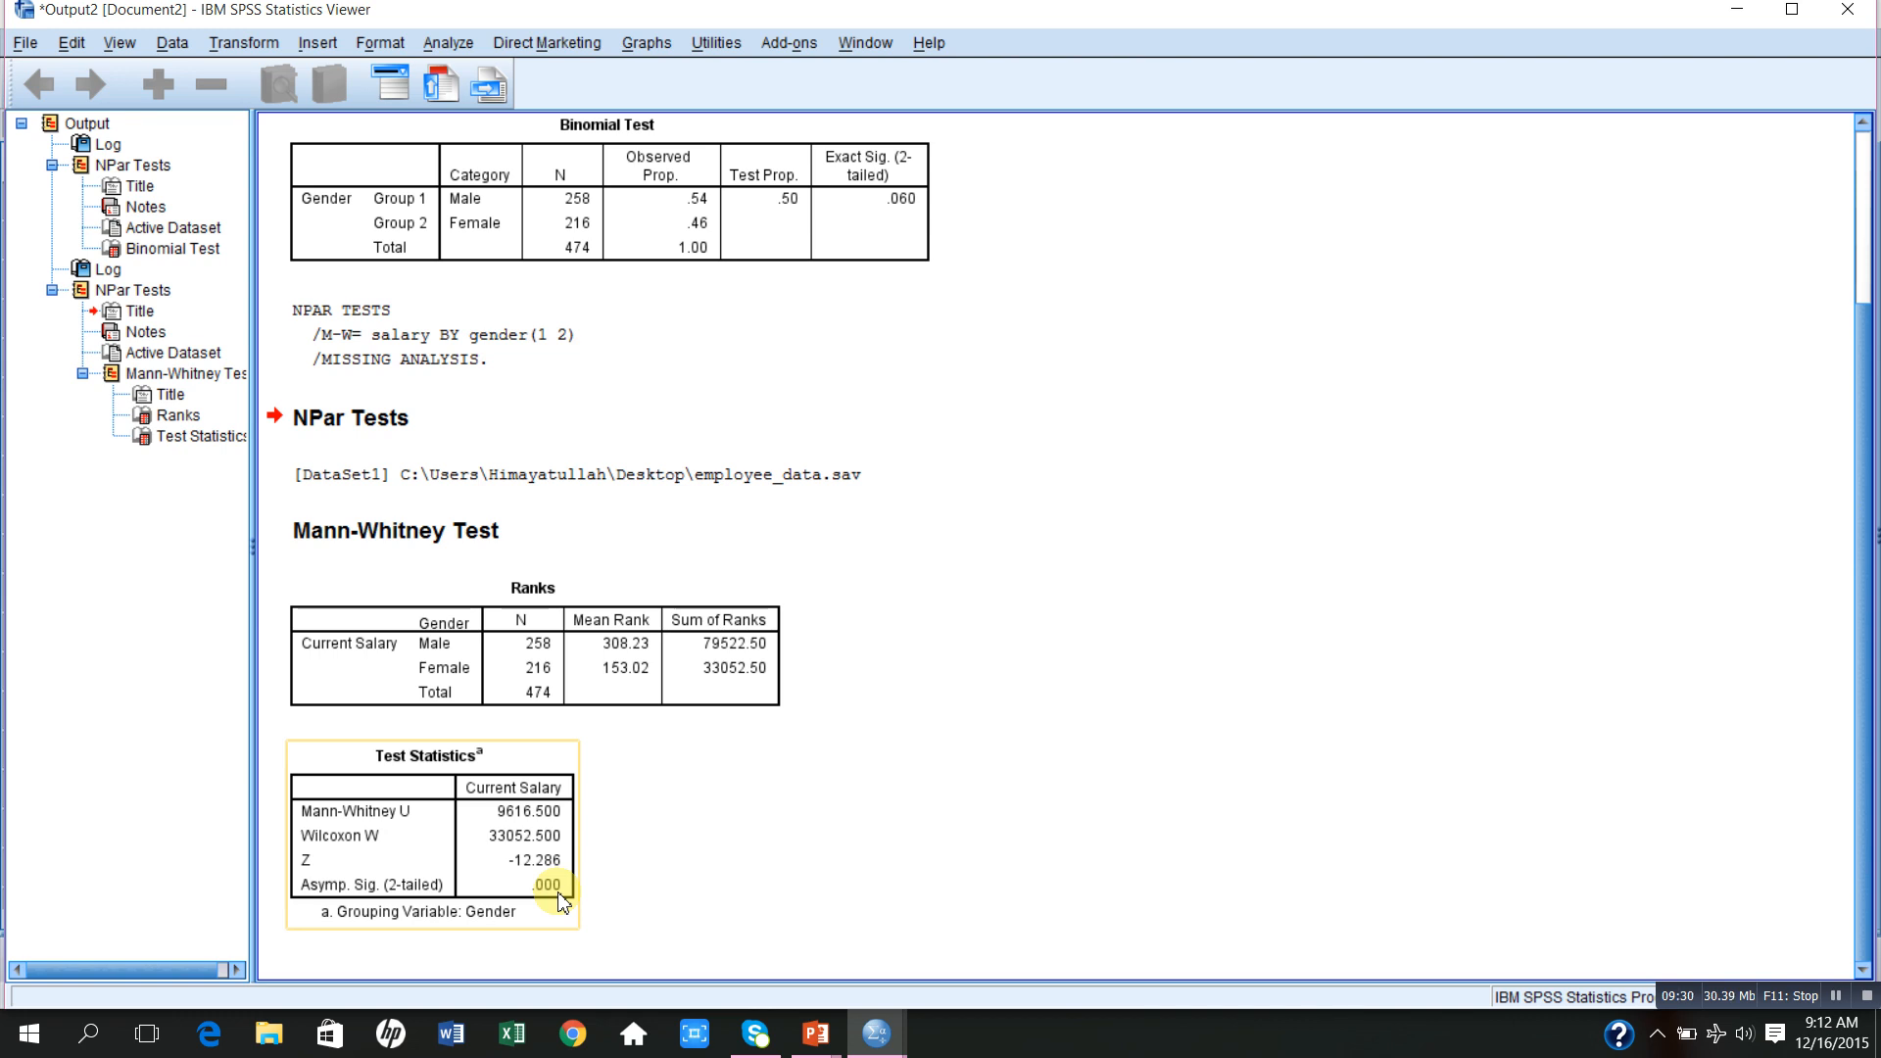
{"action": "mouse_move", "coordinate": [821, 1036]}
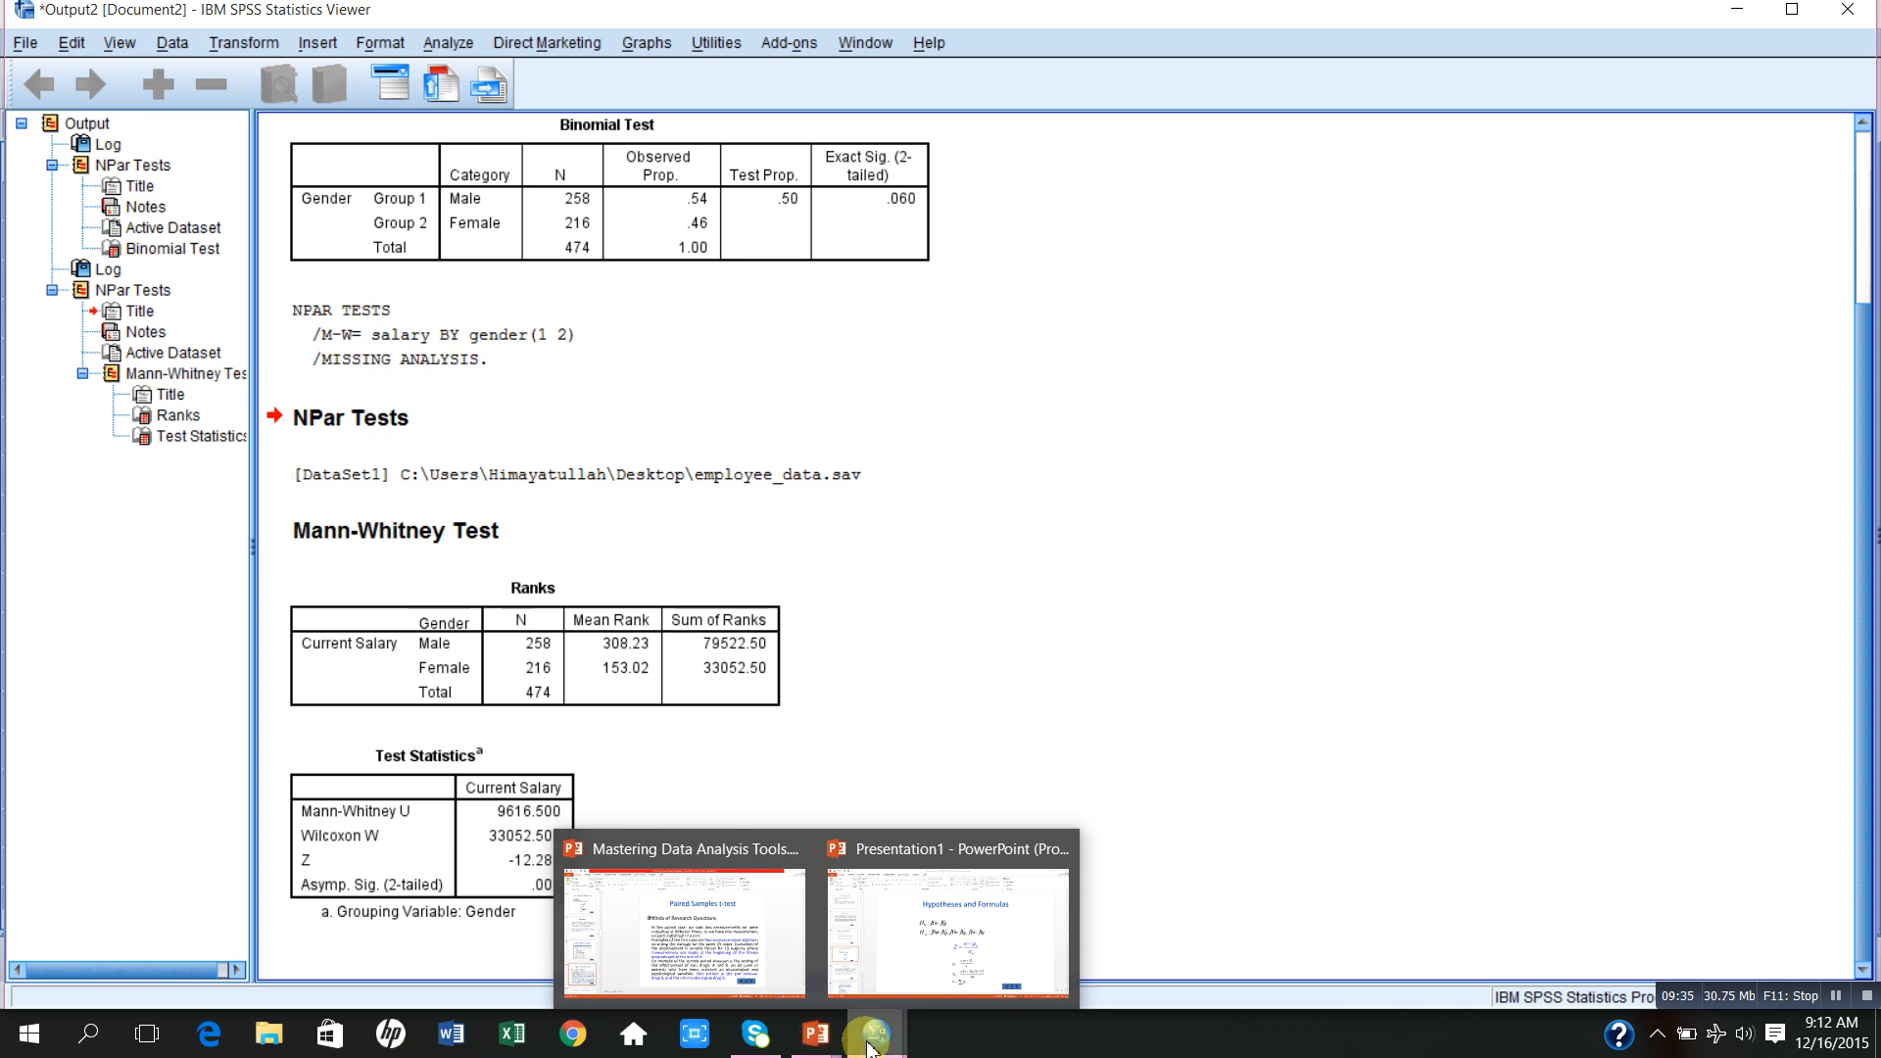
{"action": "left_click", "coordinate": [786, 948]}
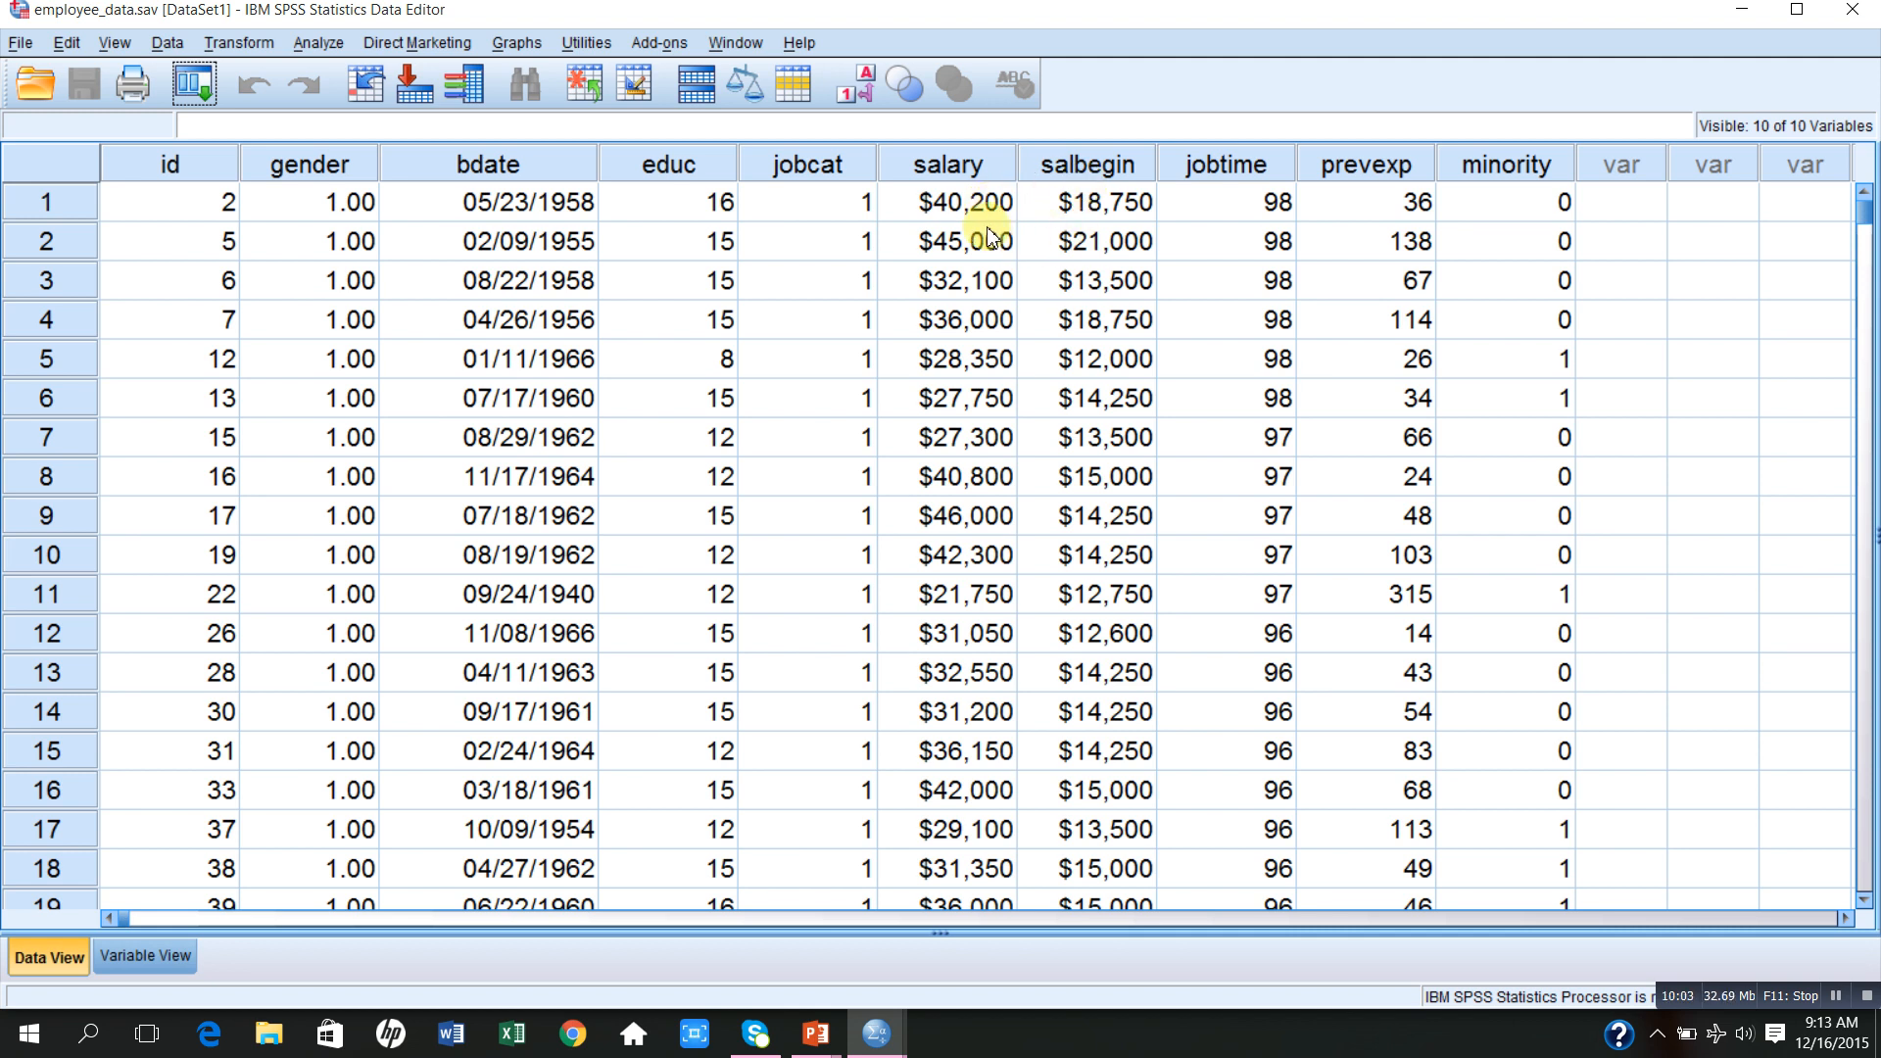
{"action": "left_click", "coordinate": [238, 46]}
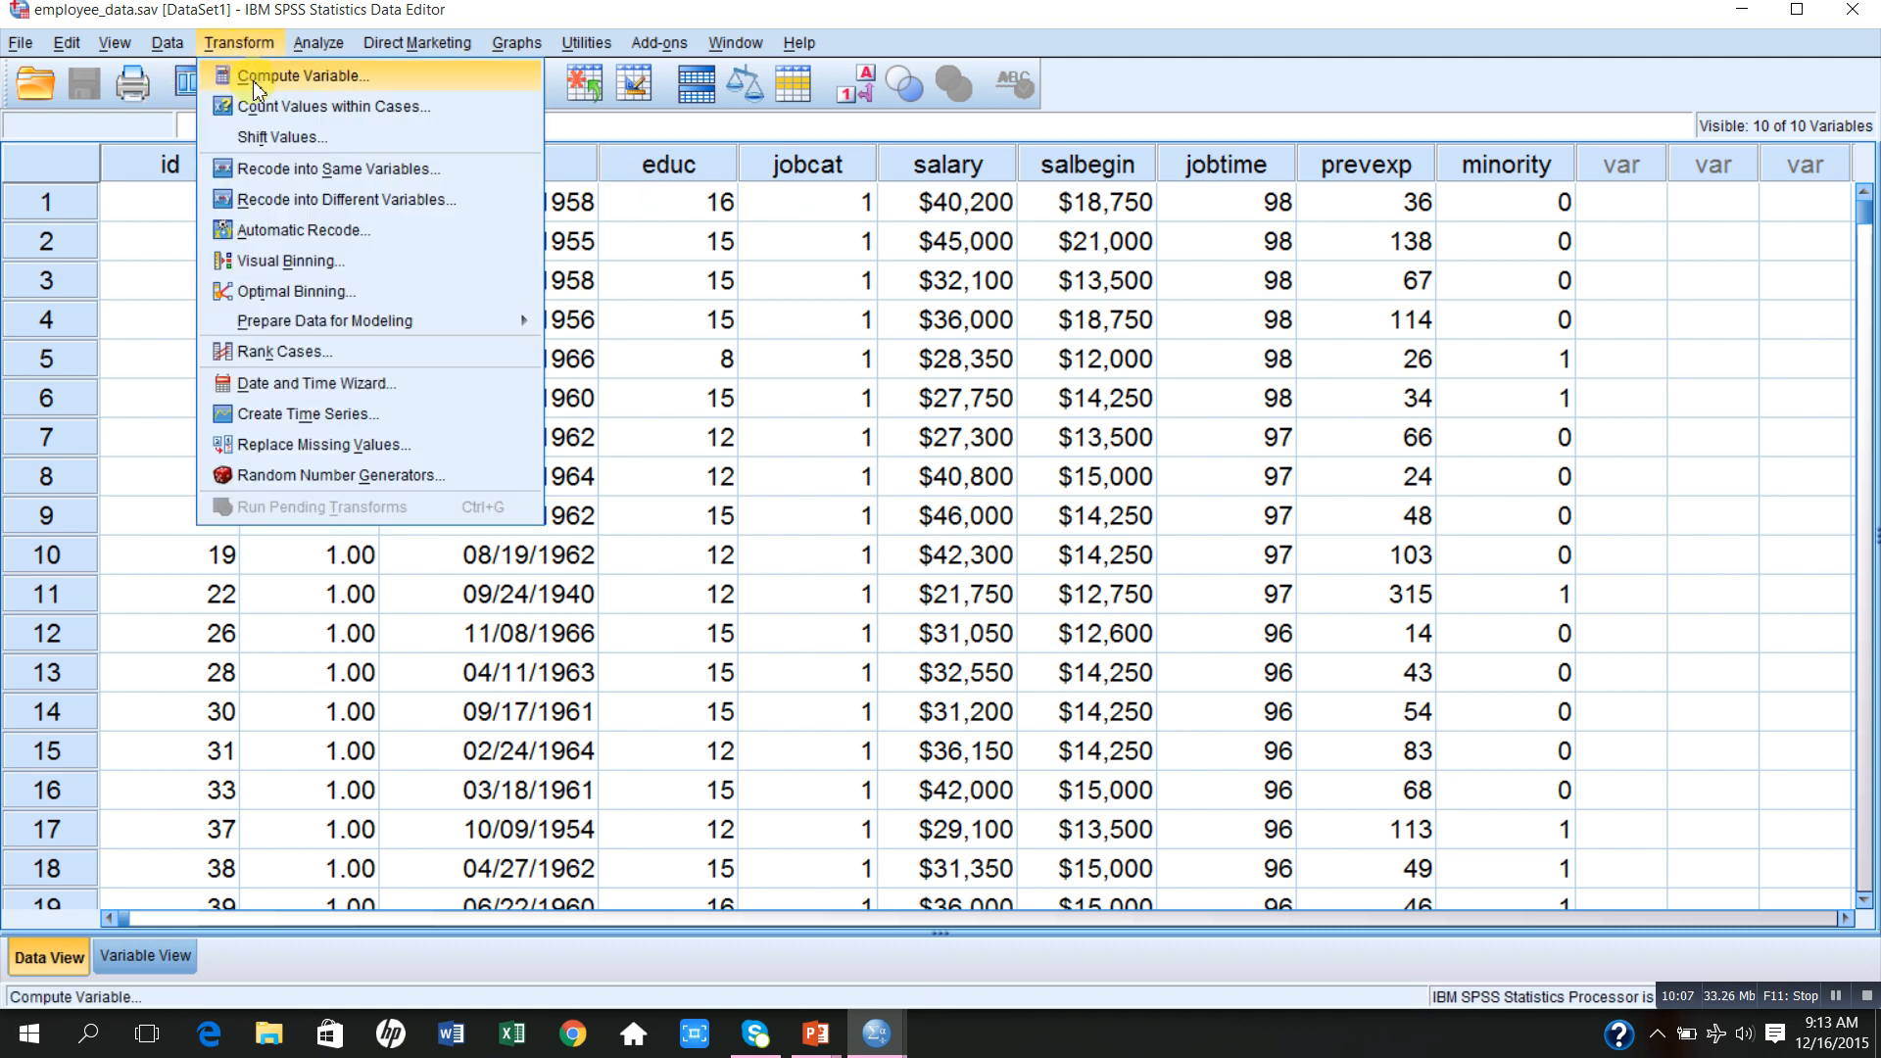
{"action": "left_click", "coordinate": [287, 203]}
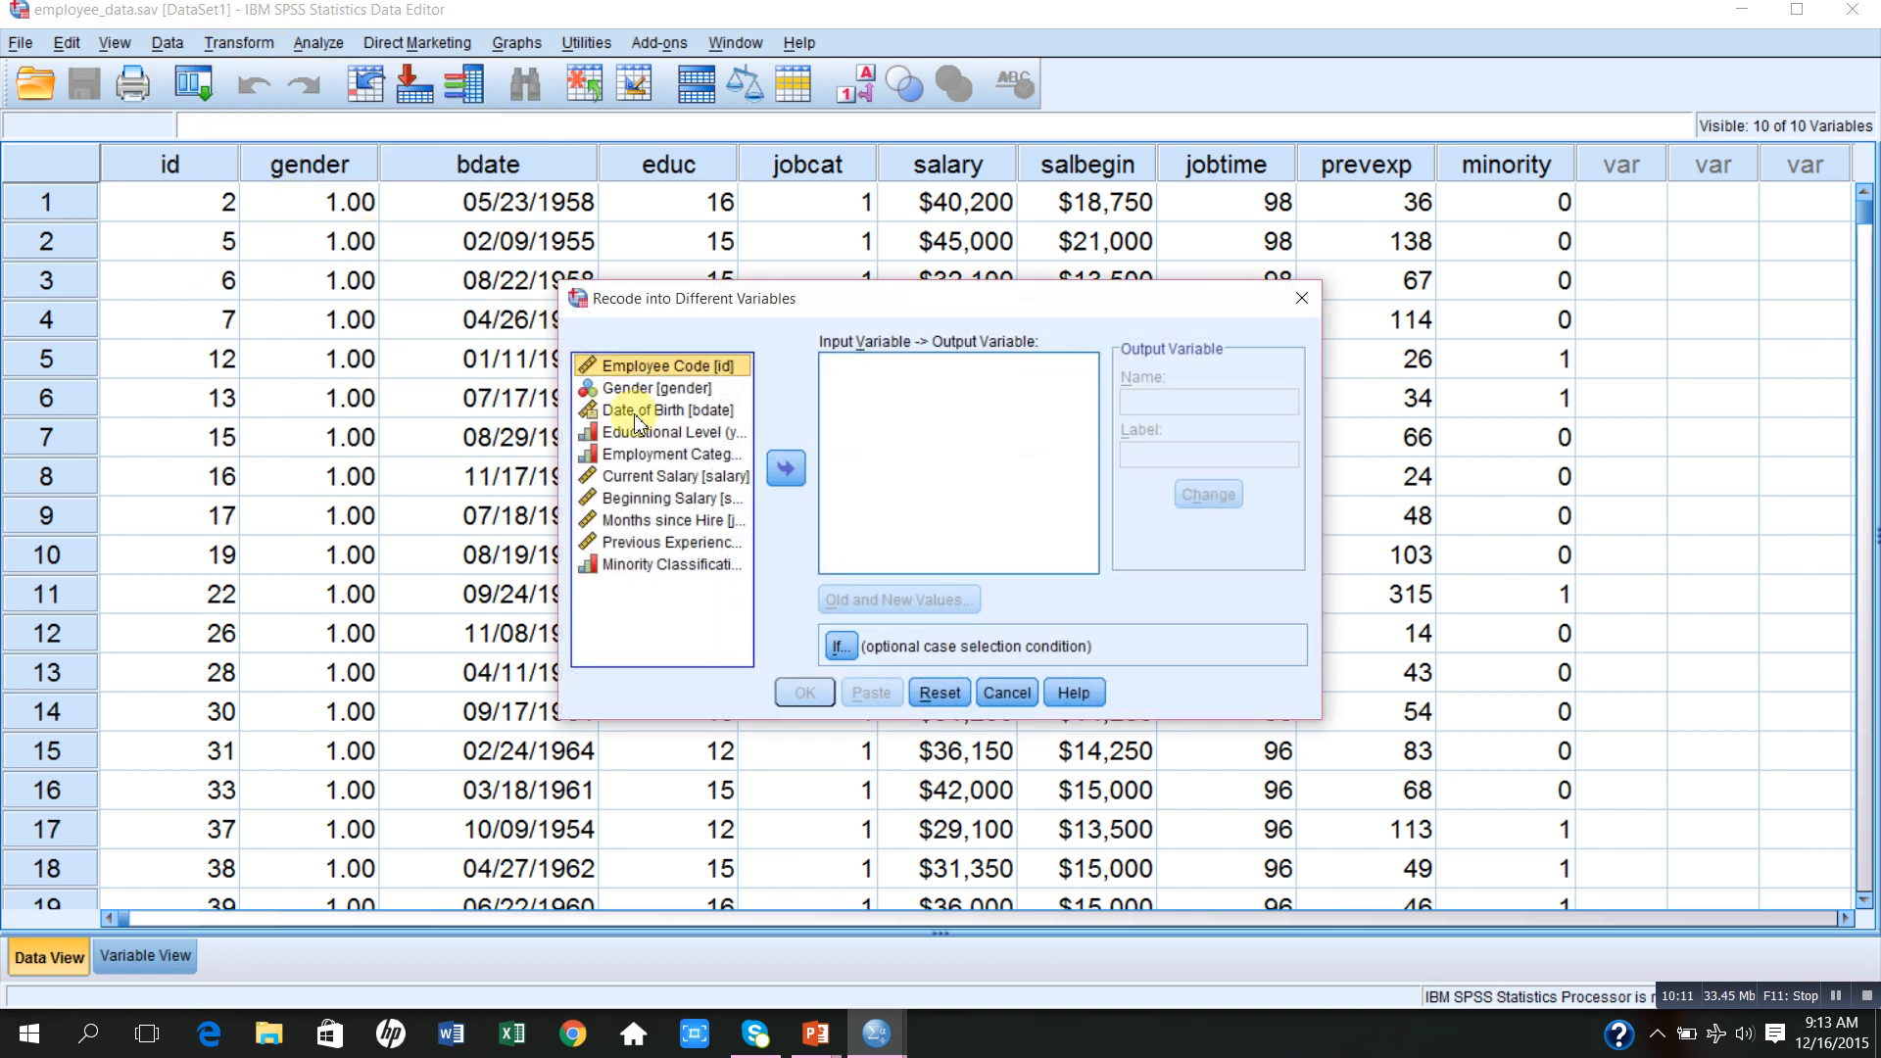
{"action": "left_click", "coordinate": [641, 480]}
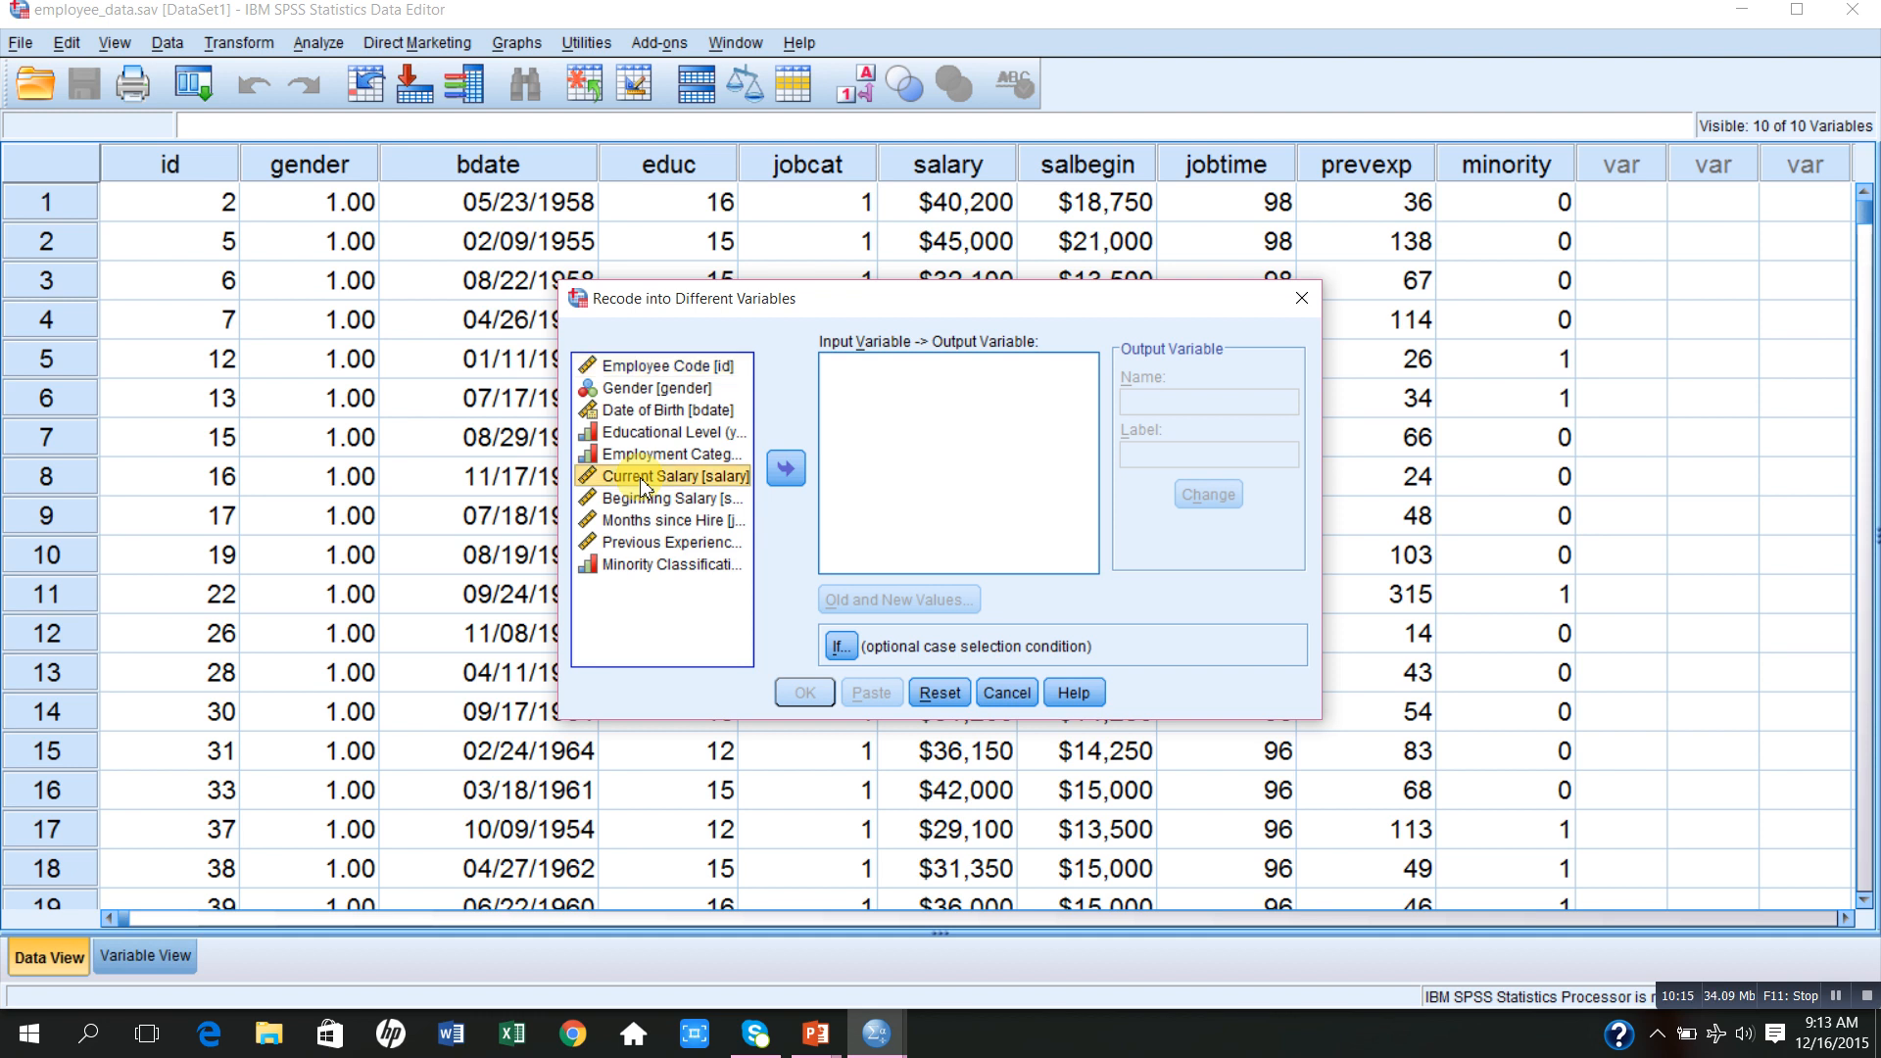
{"action": "left_click", "coordinate": [786, 470]}
{"action": "left_click", "coordinate": [1137, 404]}
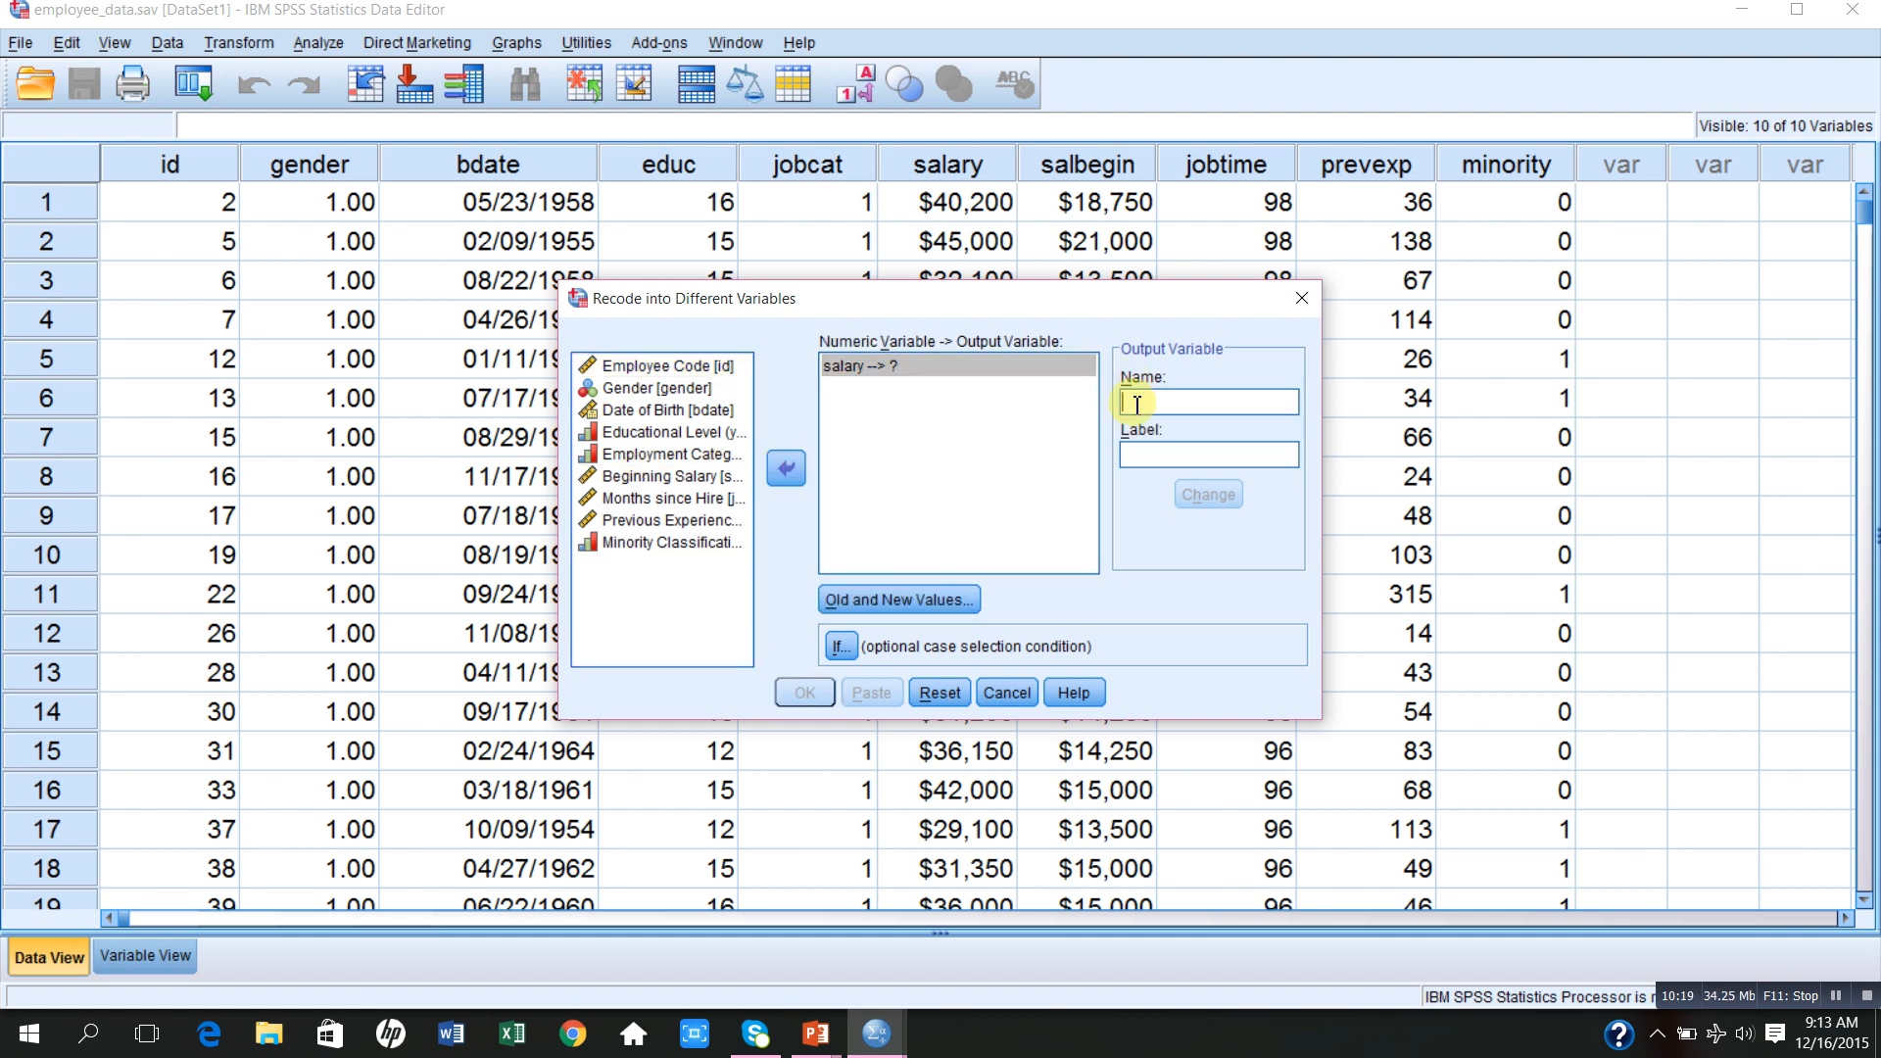
{"action": "type", "text": "after"}
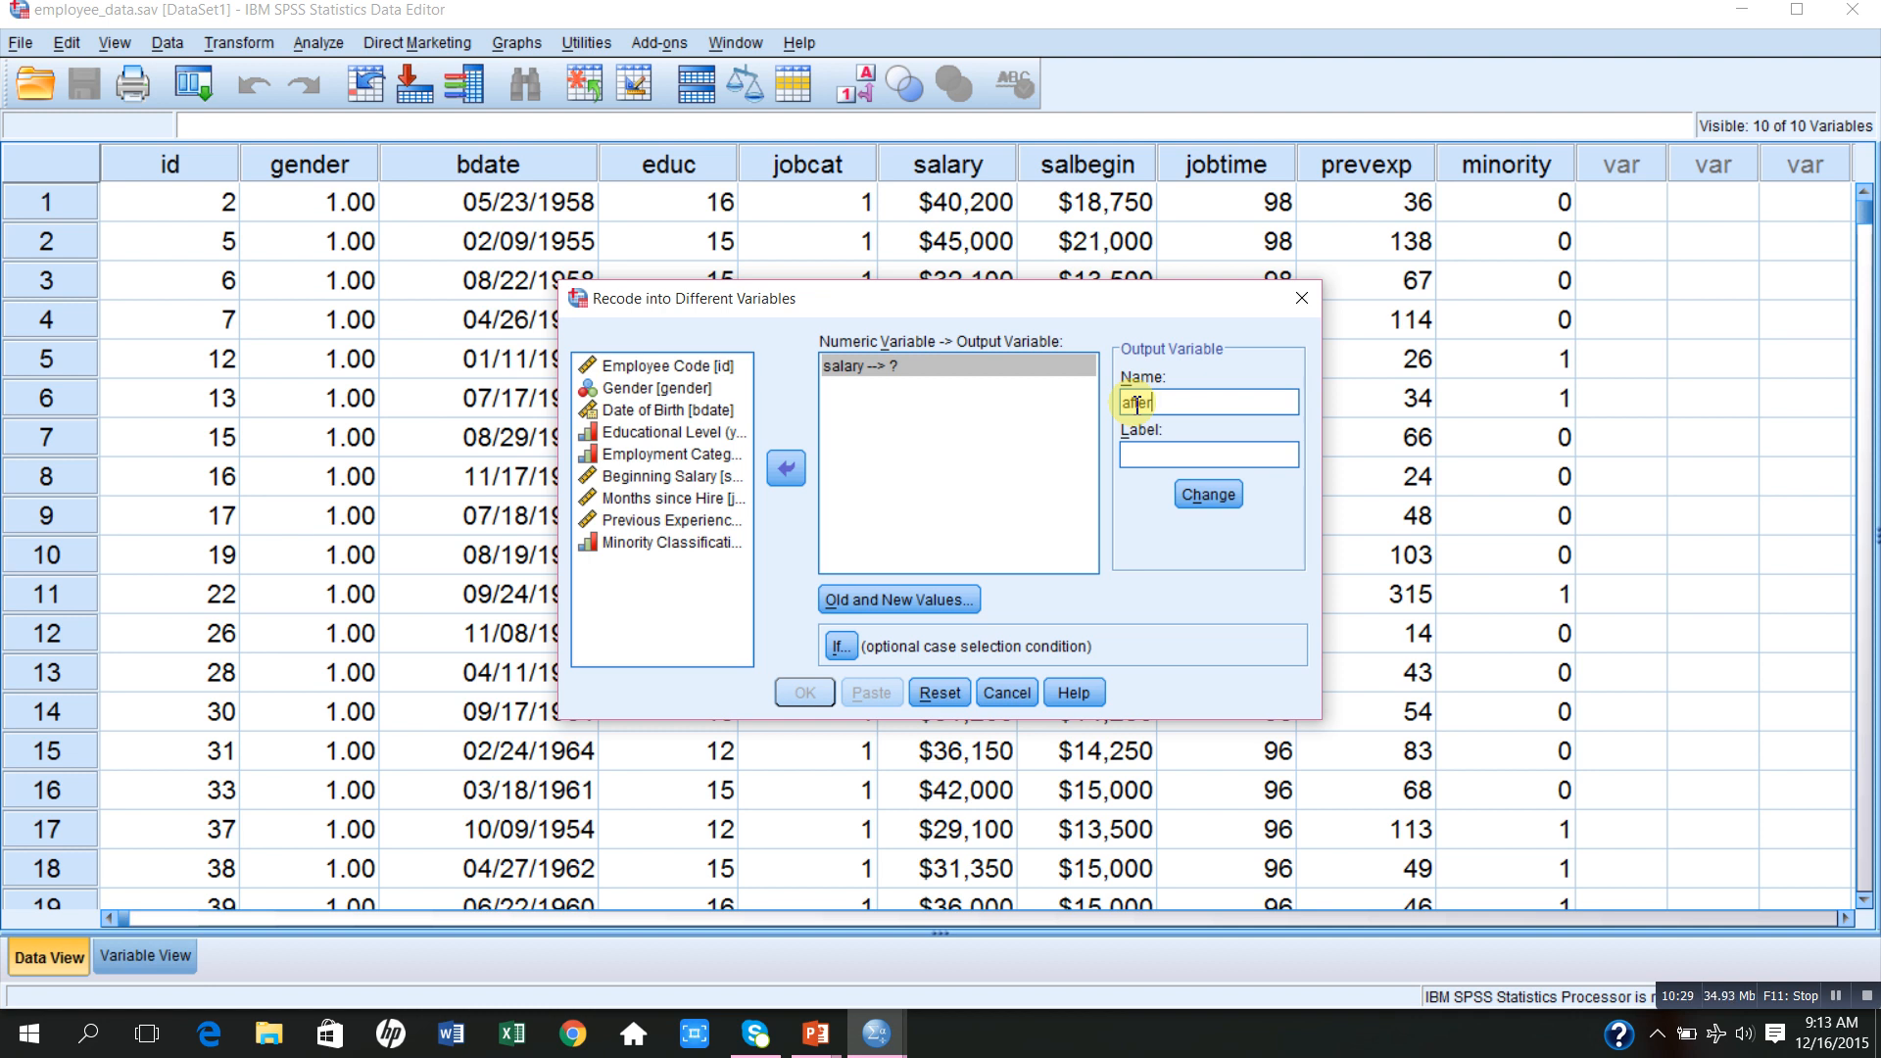
{"action": "type", "text": "training"}
{"action": "left_click", "coordinate": [1197, 502]}
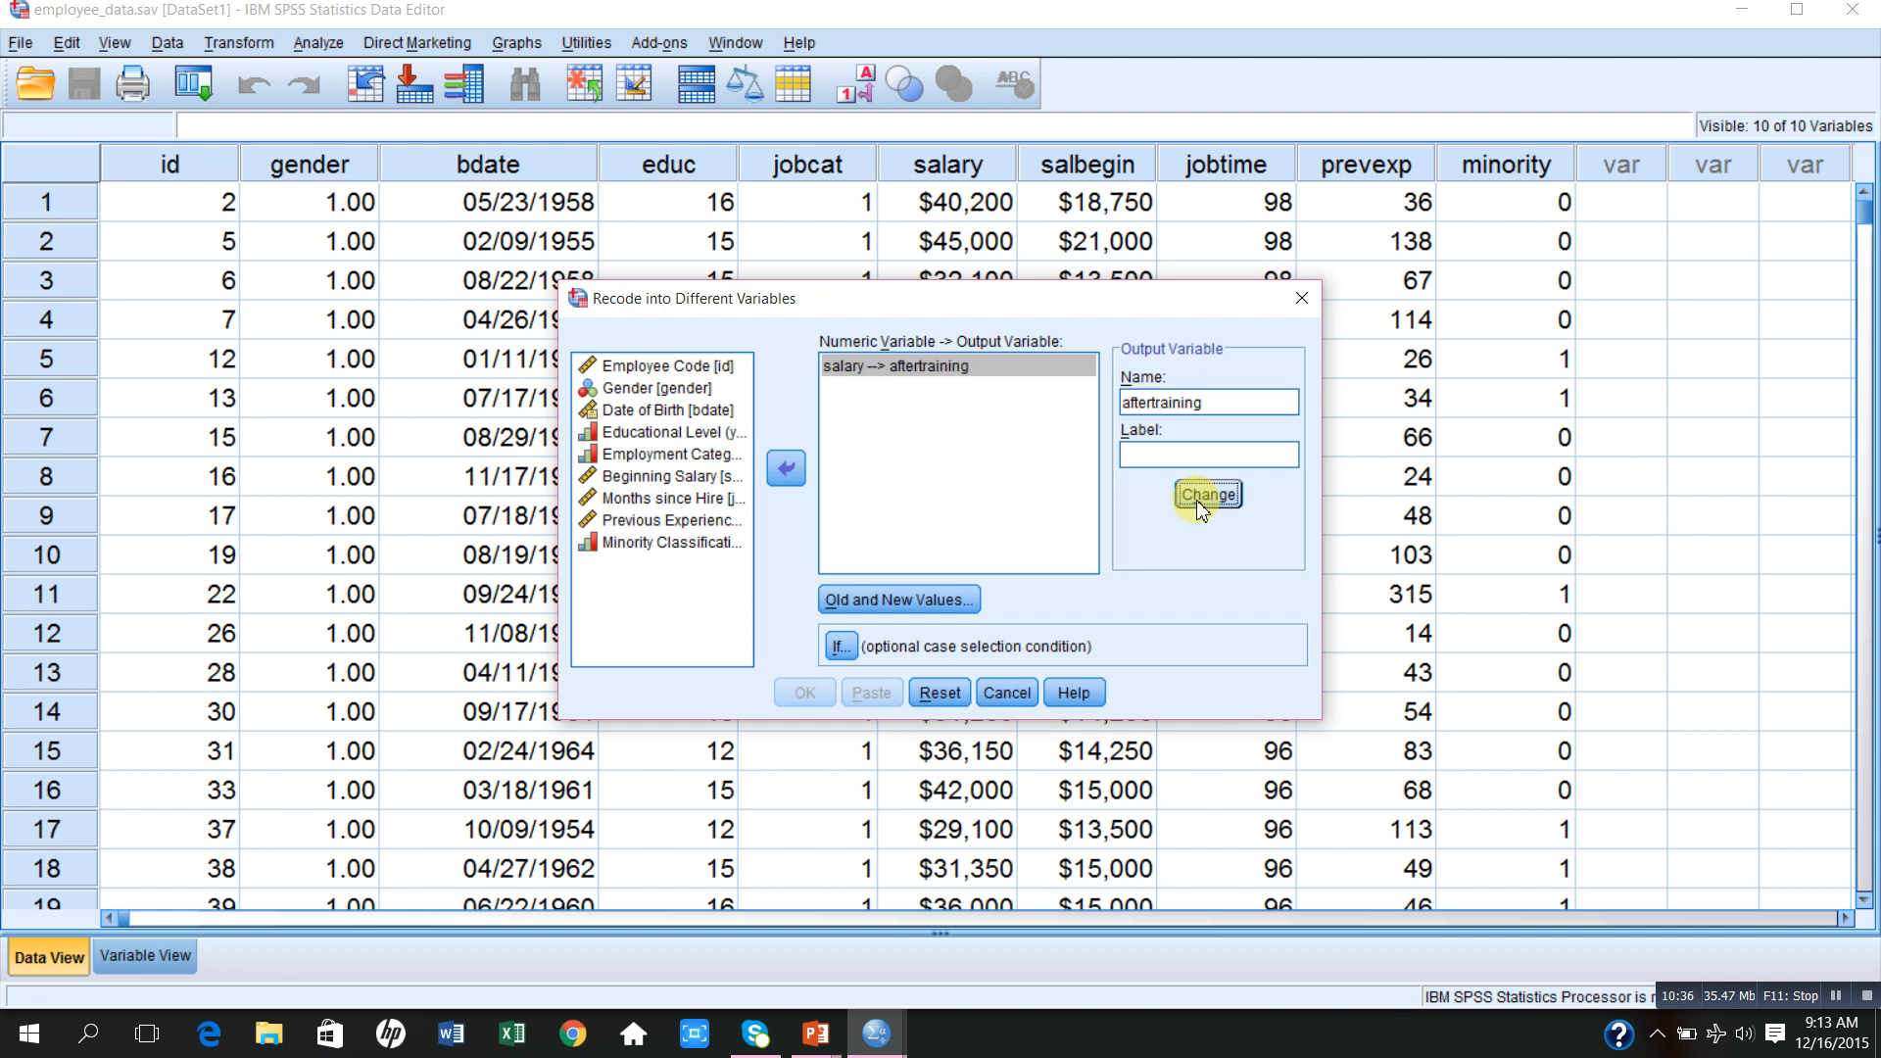
{"action": "left_click", "coordinate": [910, 602]}
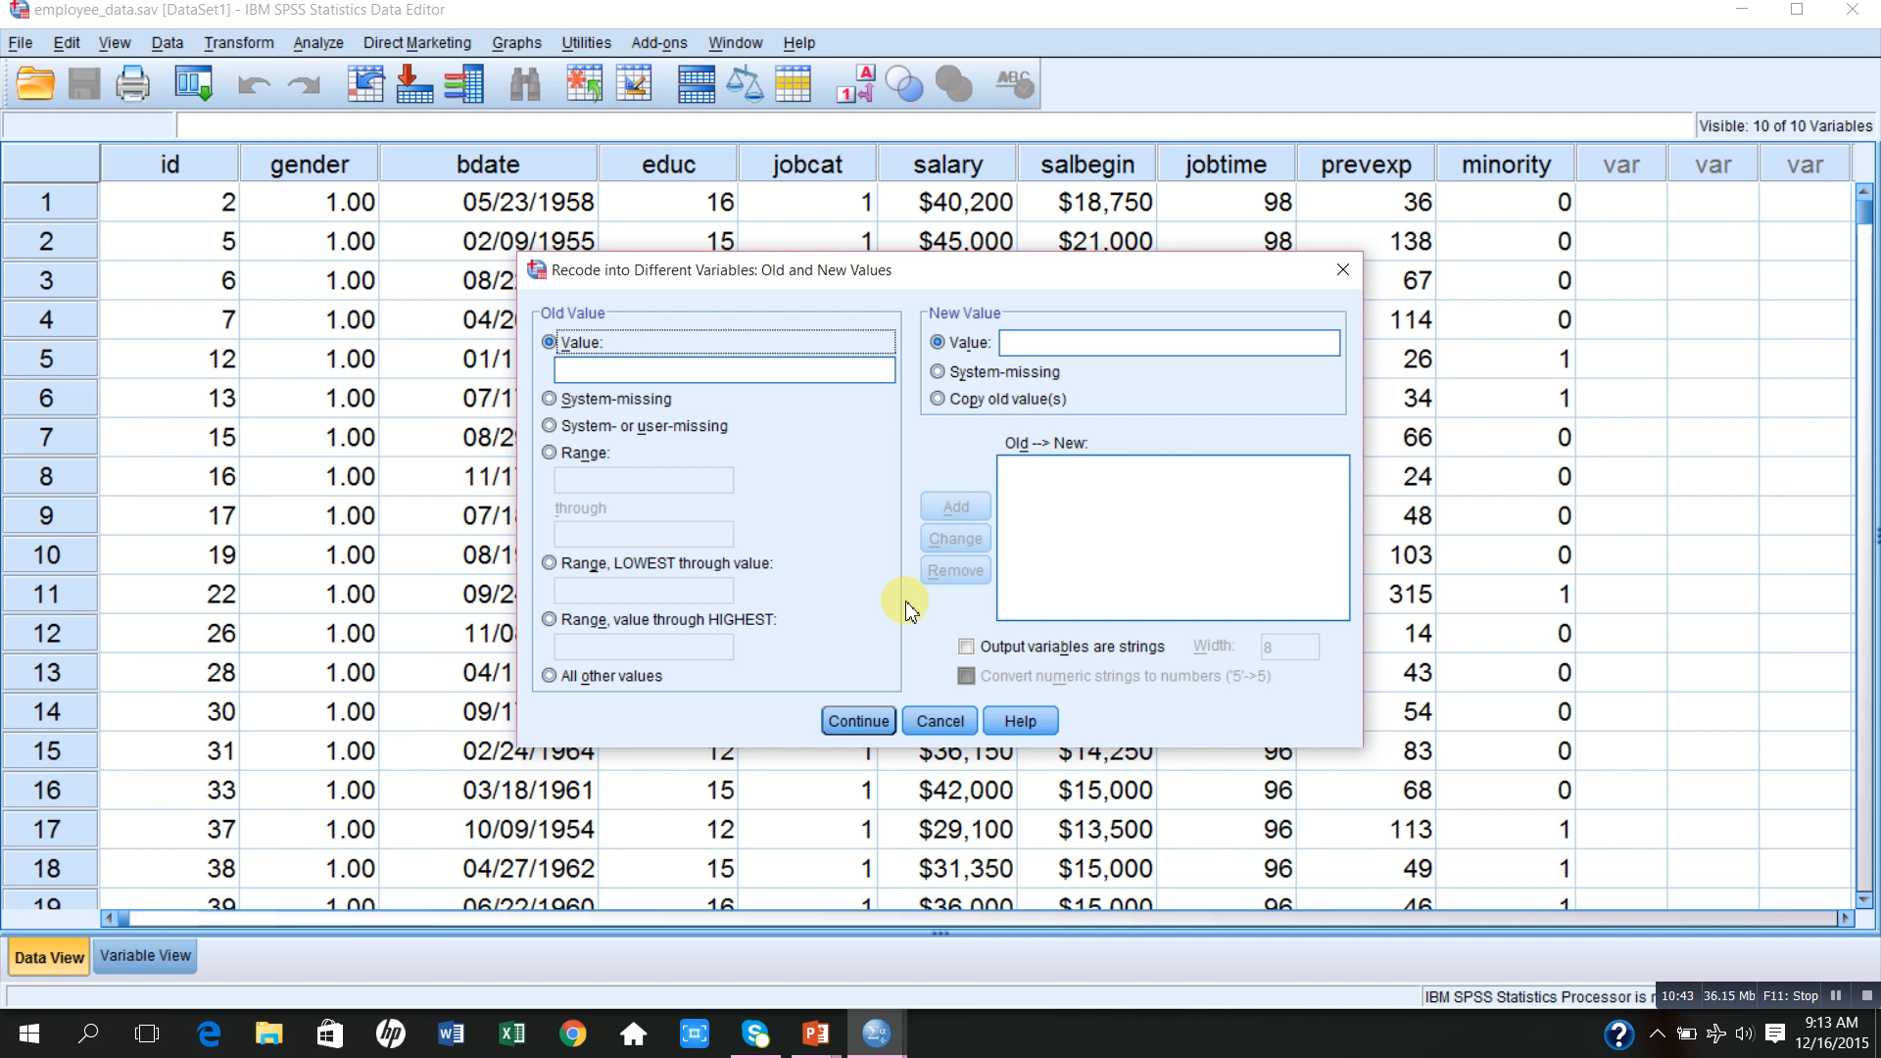
{"action": "left_click", "coordinate": [956, 725]}
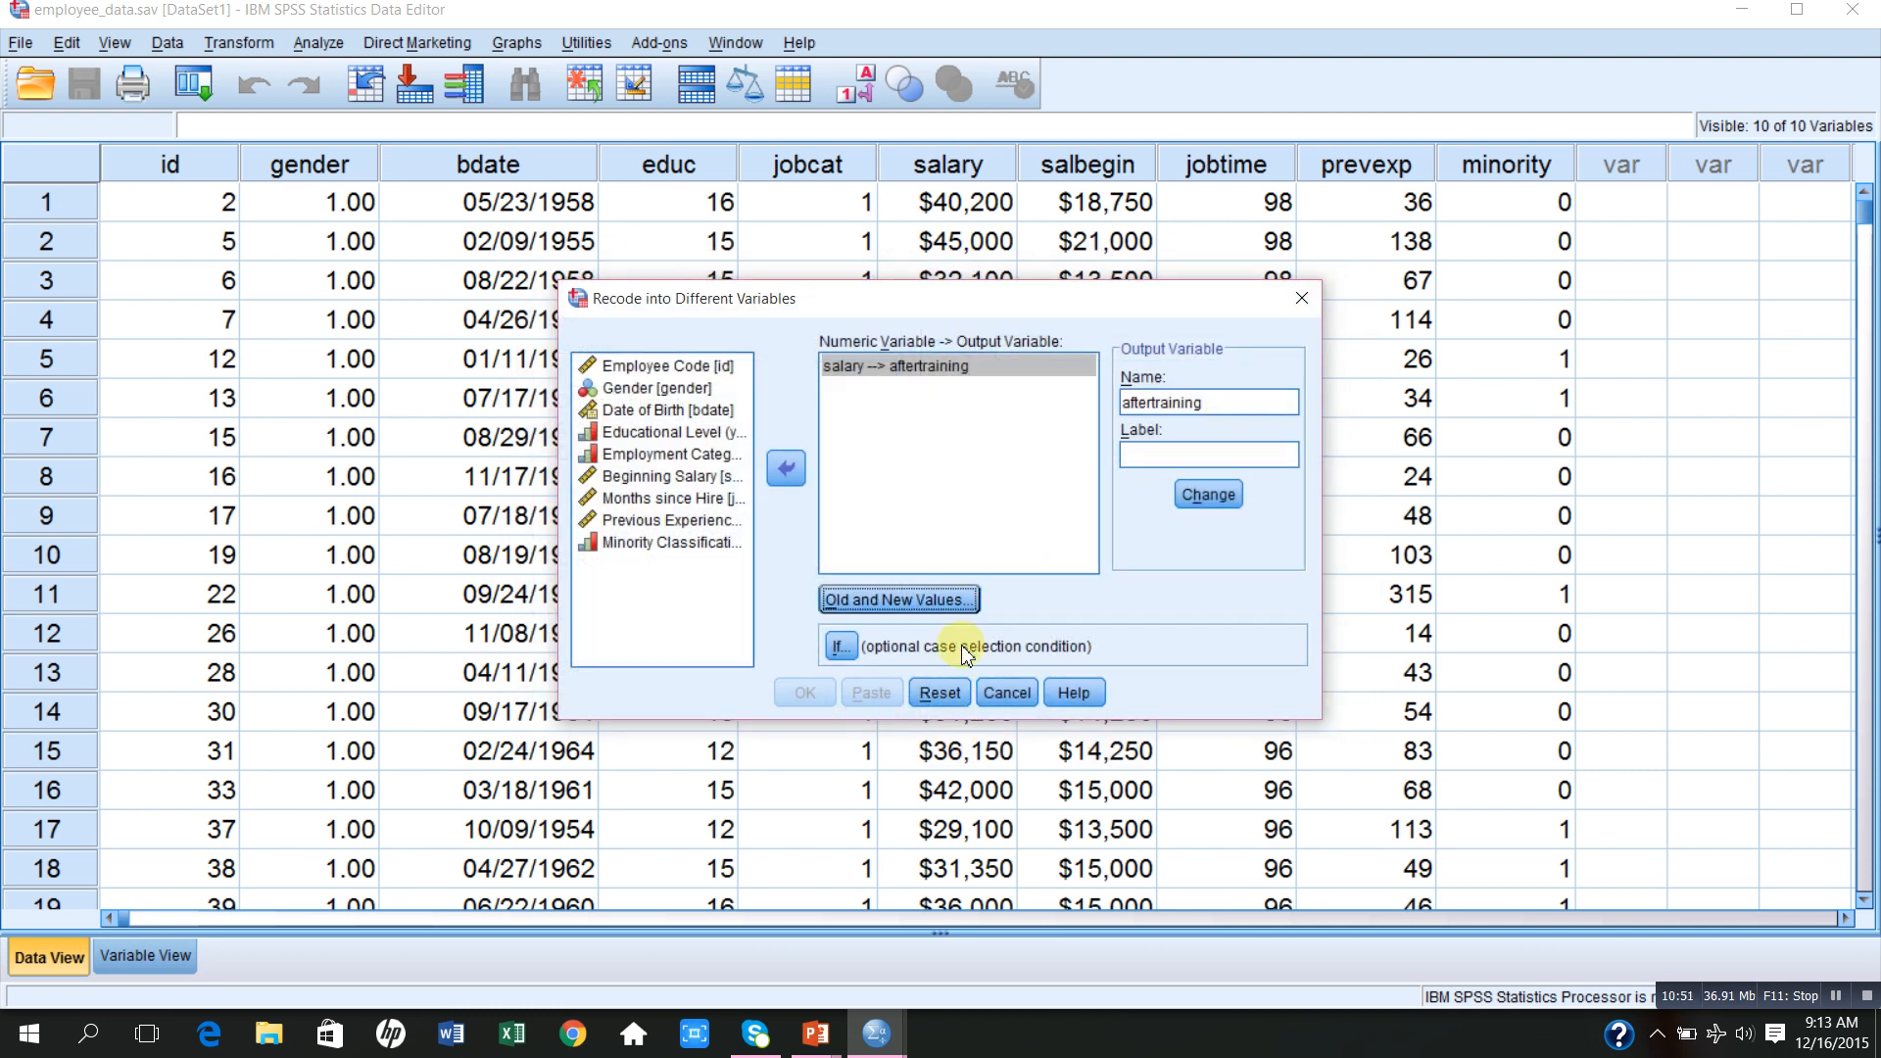
{"action": "left_click", "coordinate": [1196, 497]}
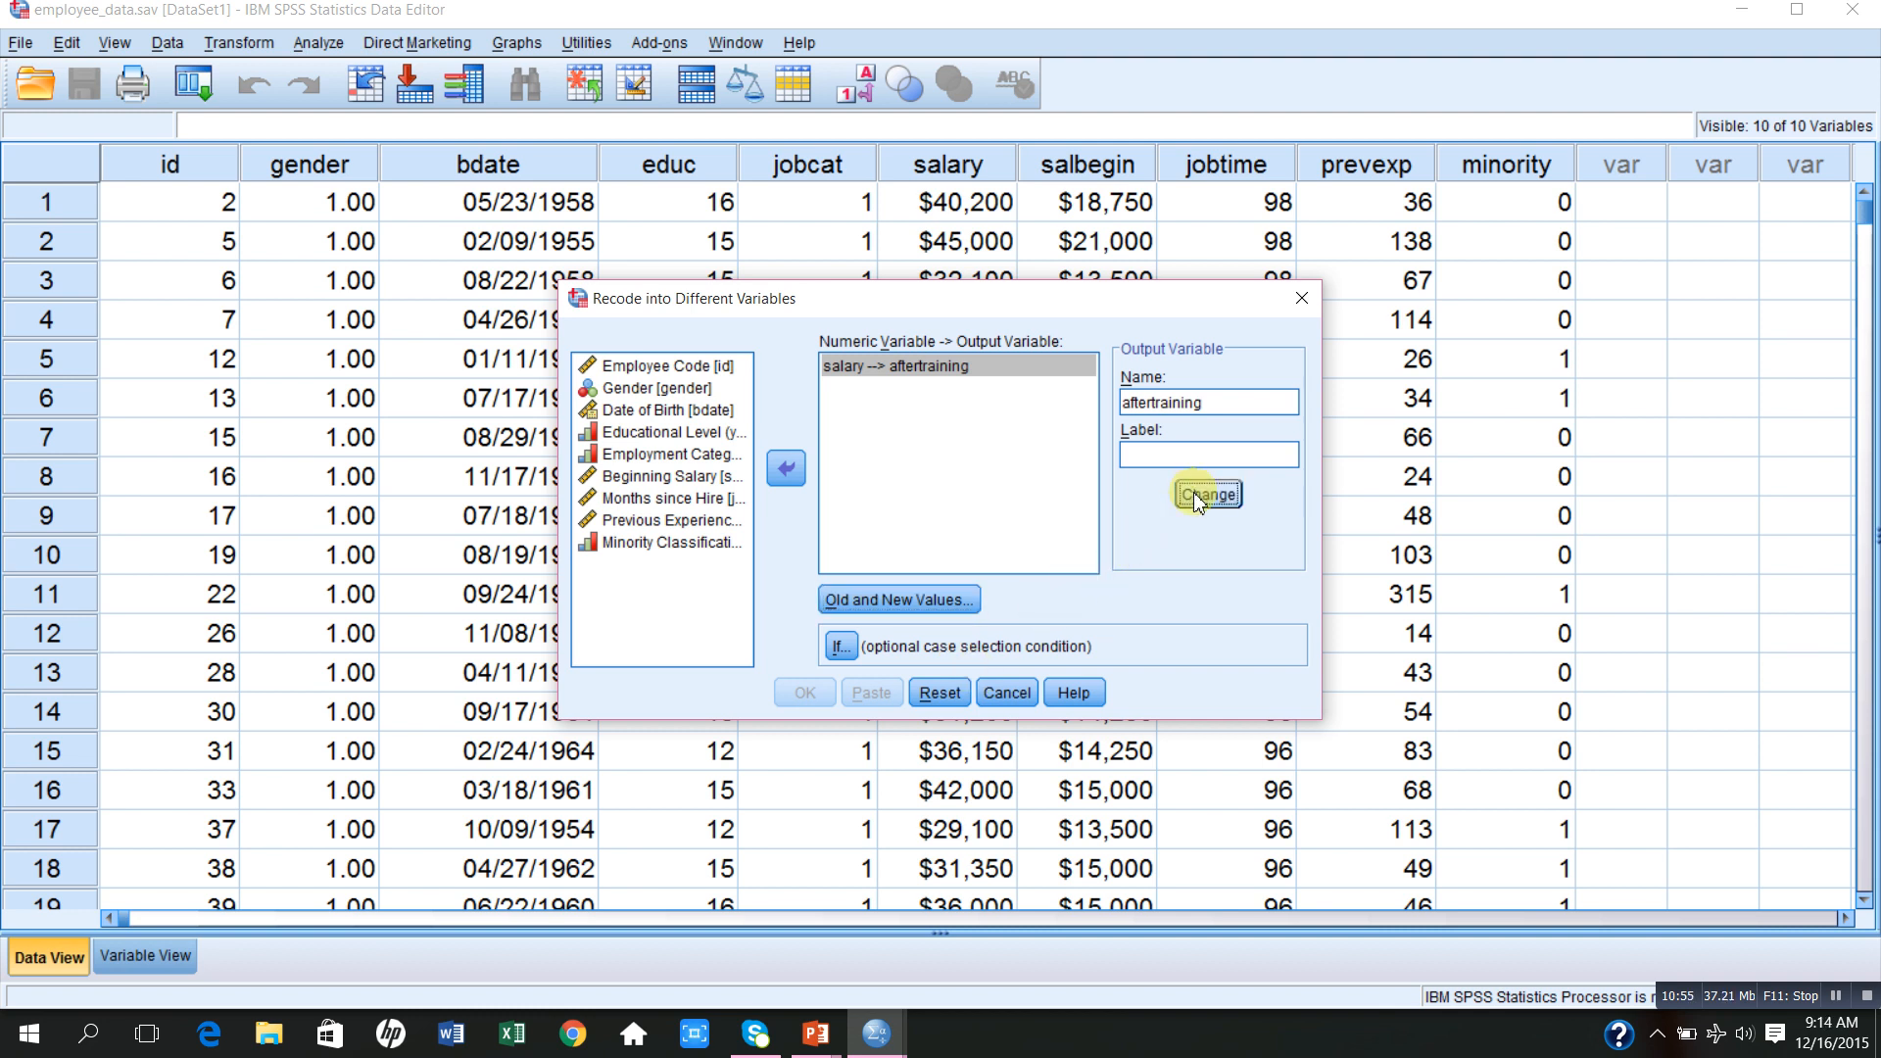
{"action": "left_click", "coordinate": [902, 600]}
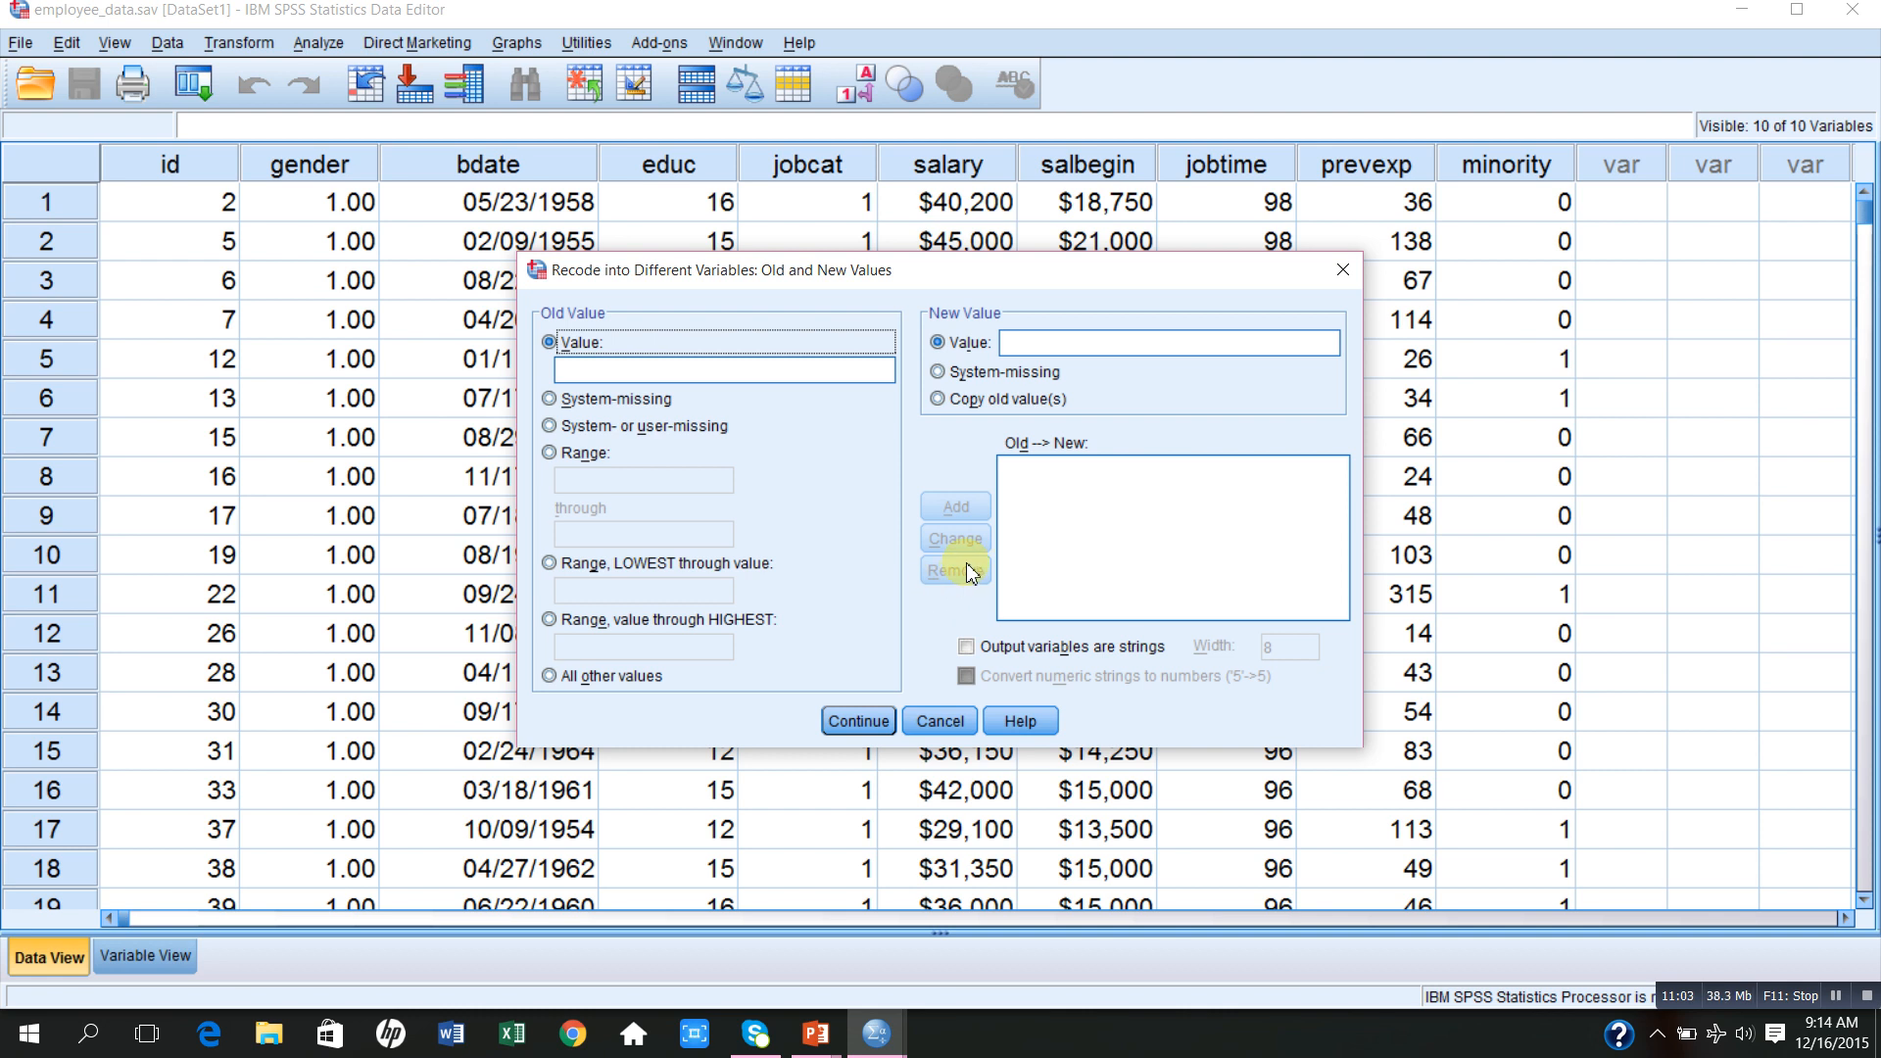
{"action": "left_click", "coordinate": [932, 727]}
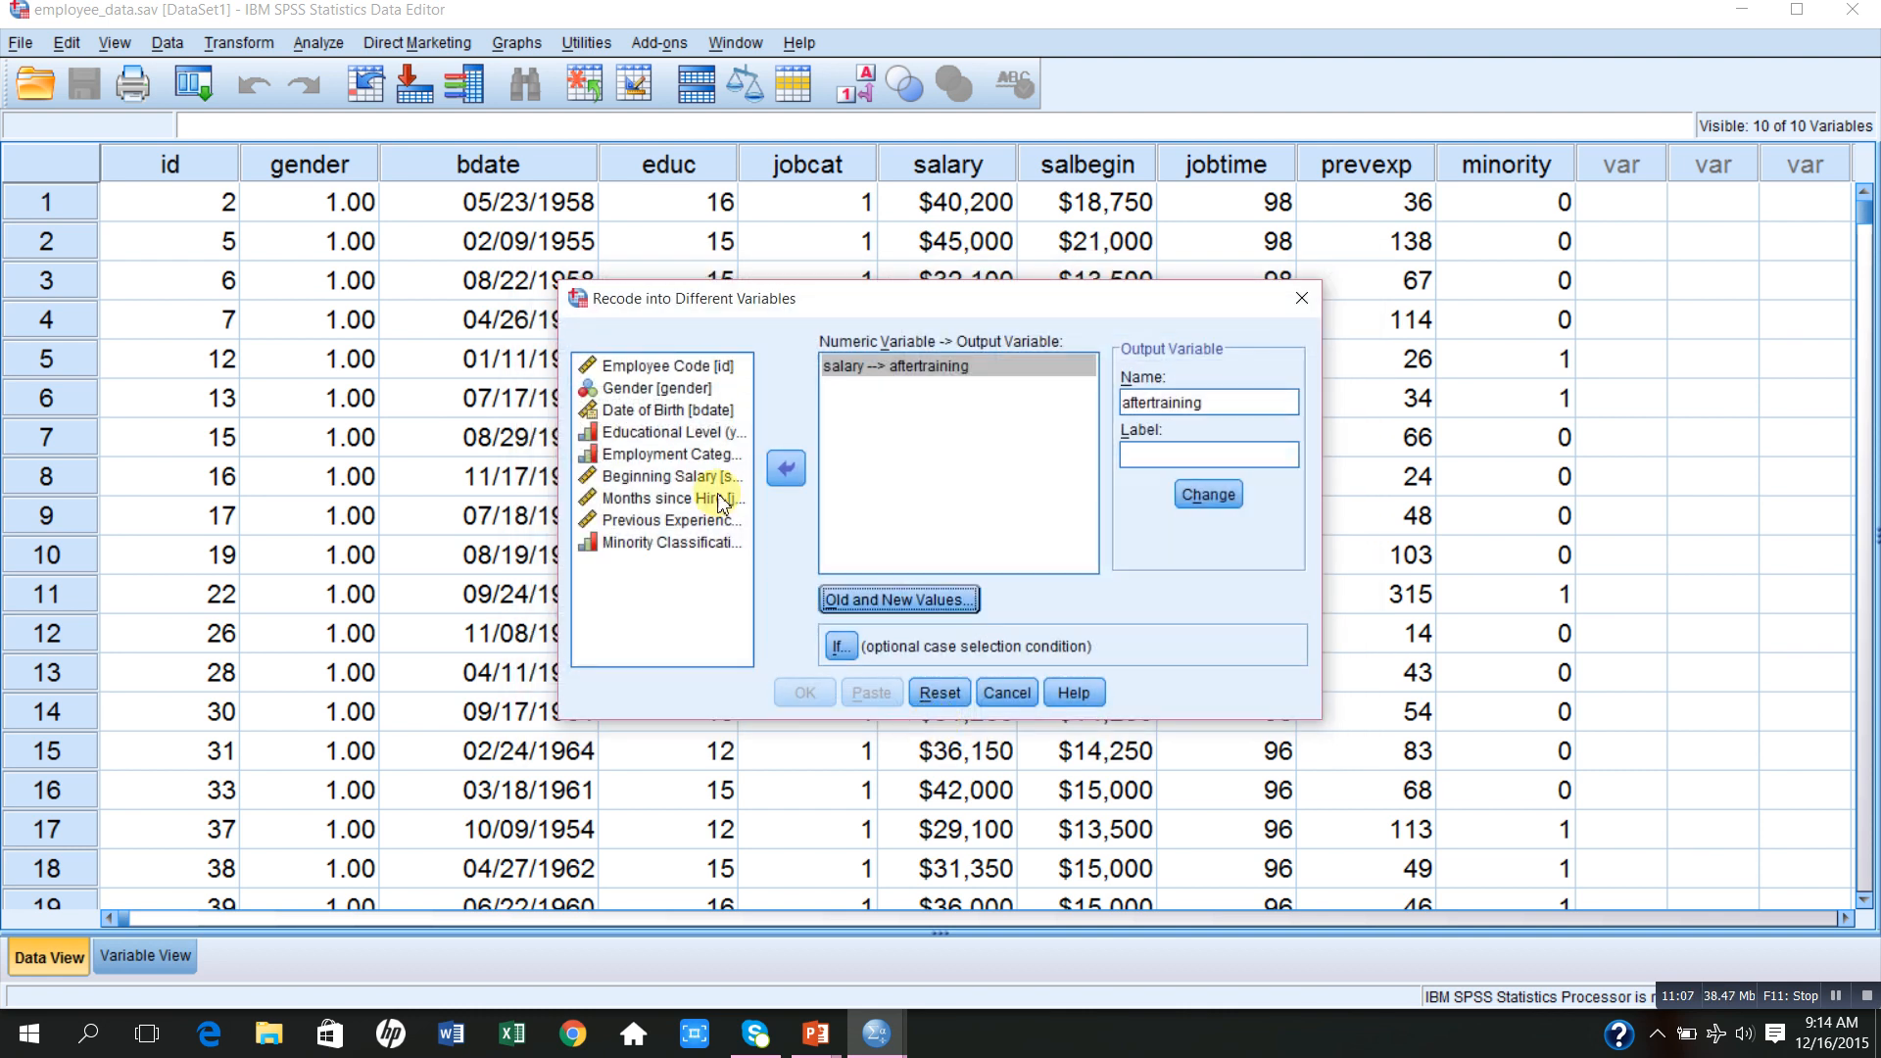
{"action": "left_click", "coordinate": [1009, 698]}
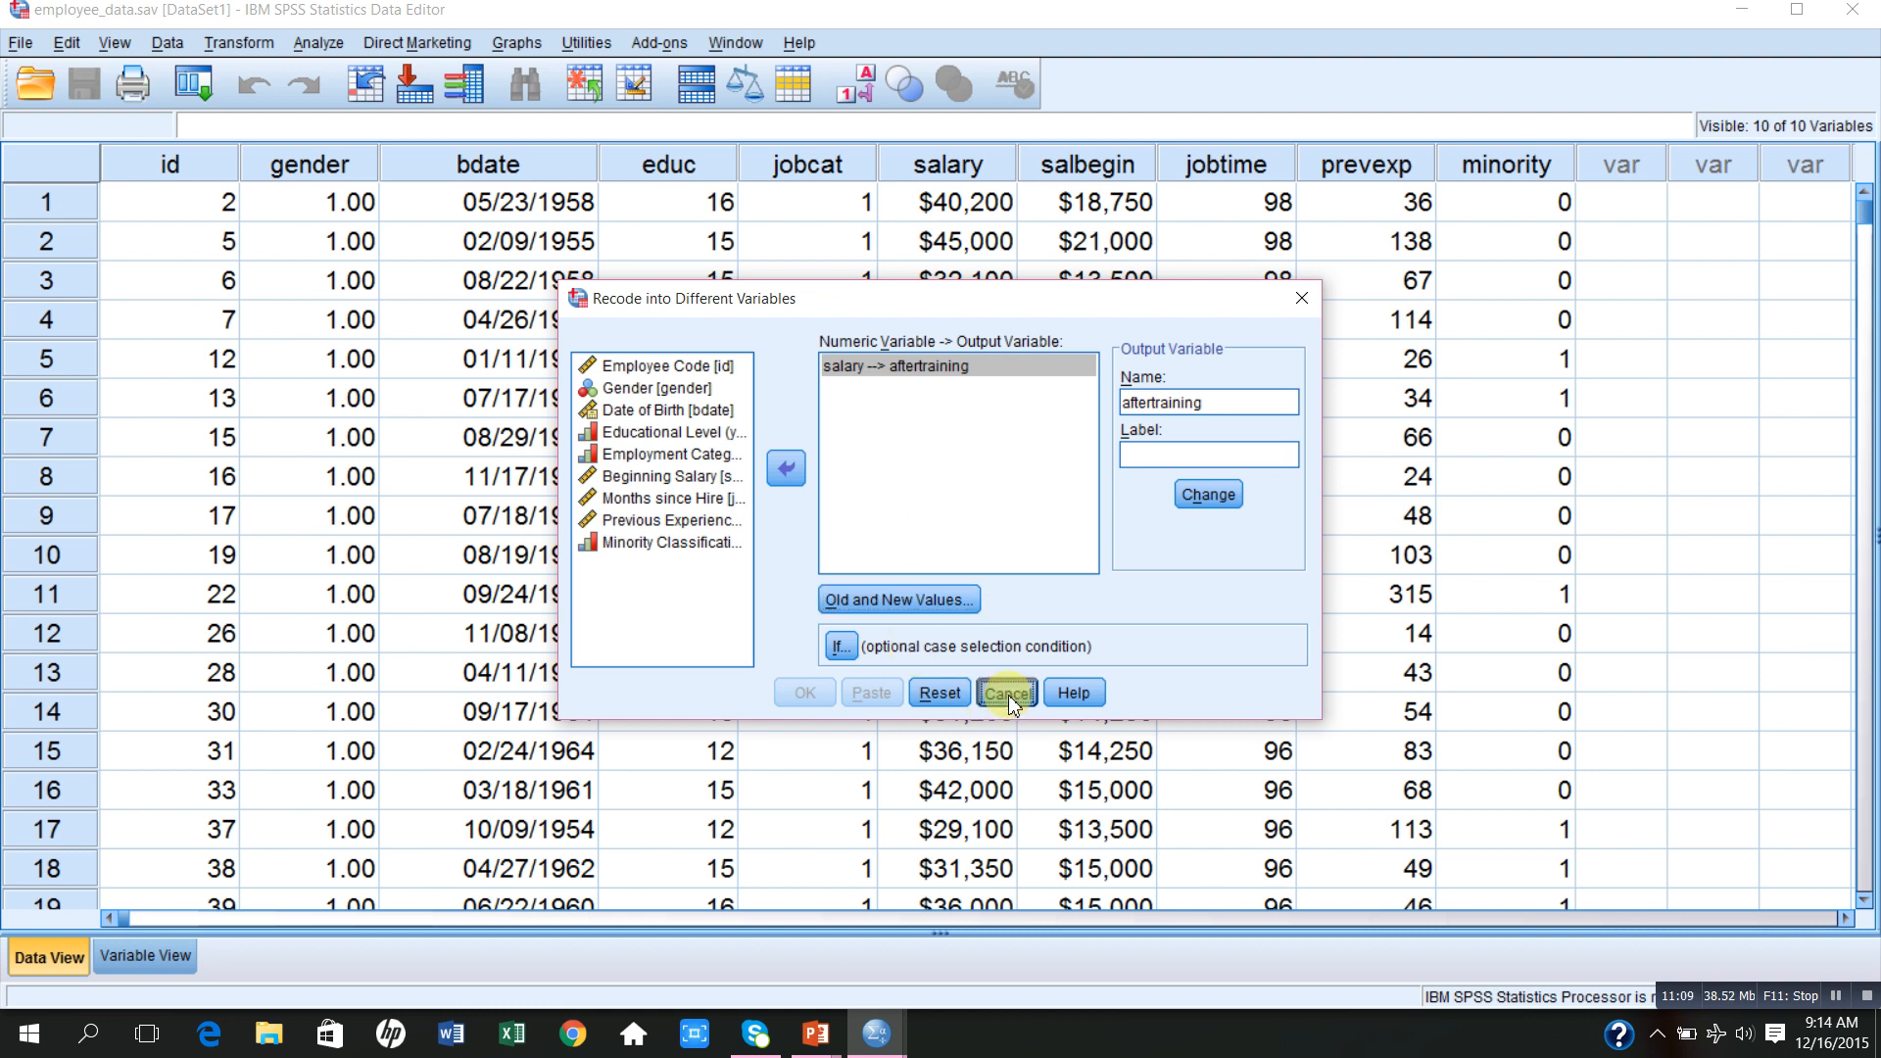
- Open the Compute Variable dialog for the employee data
{"action": "left_click", "coordinate": [256, 49]}
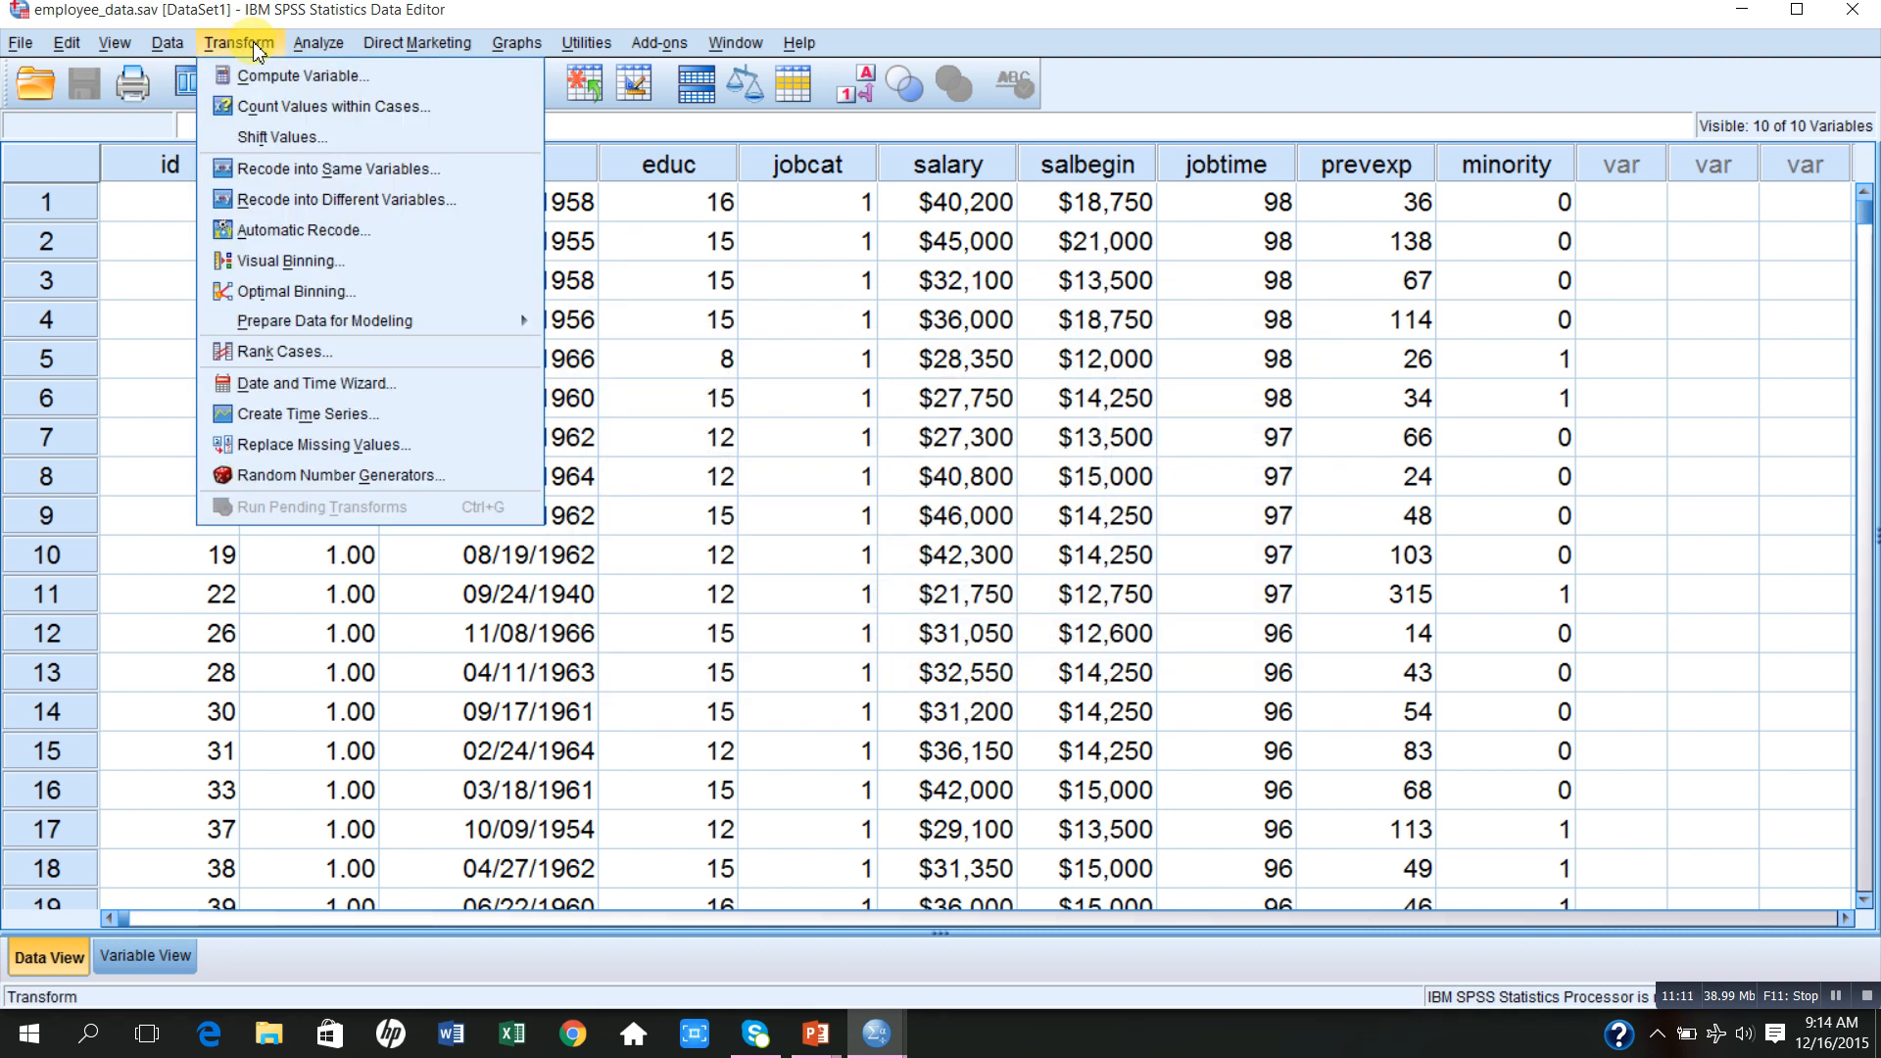
{"action": "left_click", "coordinate": [277, 78]}
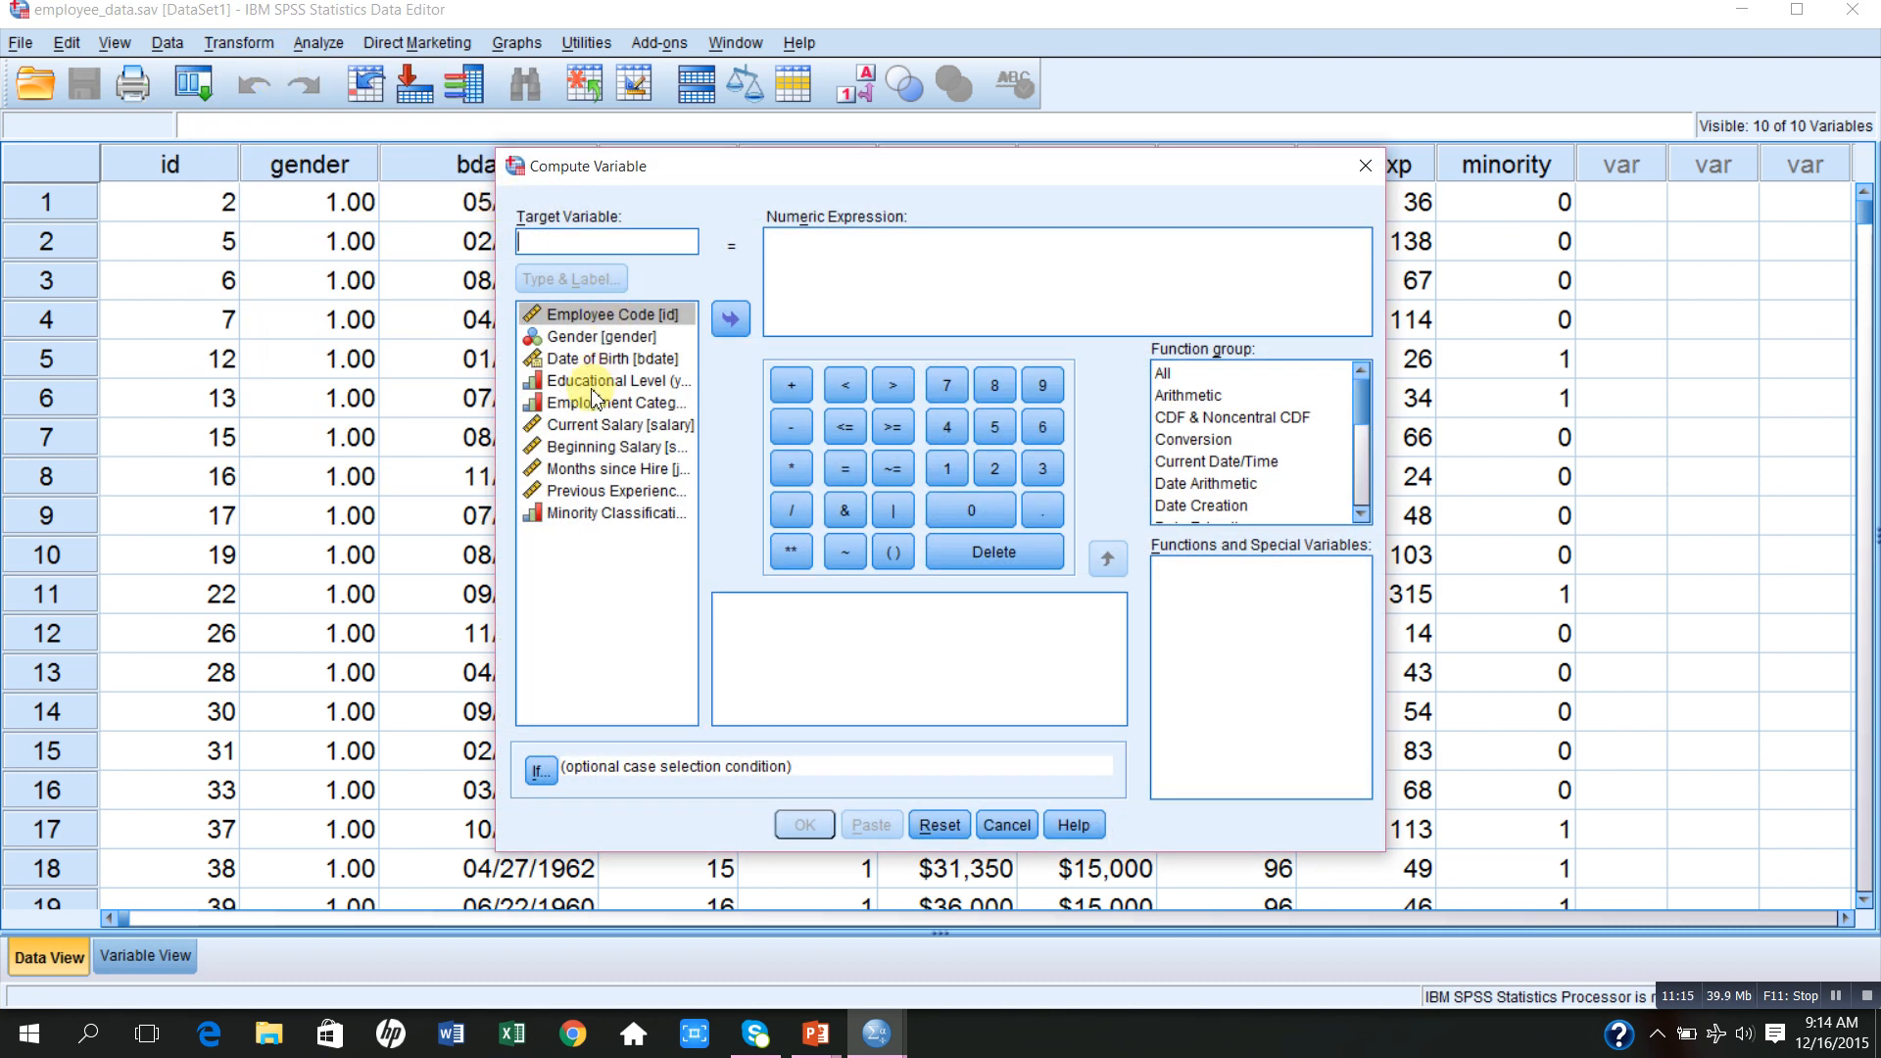
{"action": "left_click", "coordinate": [573, 424]}
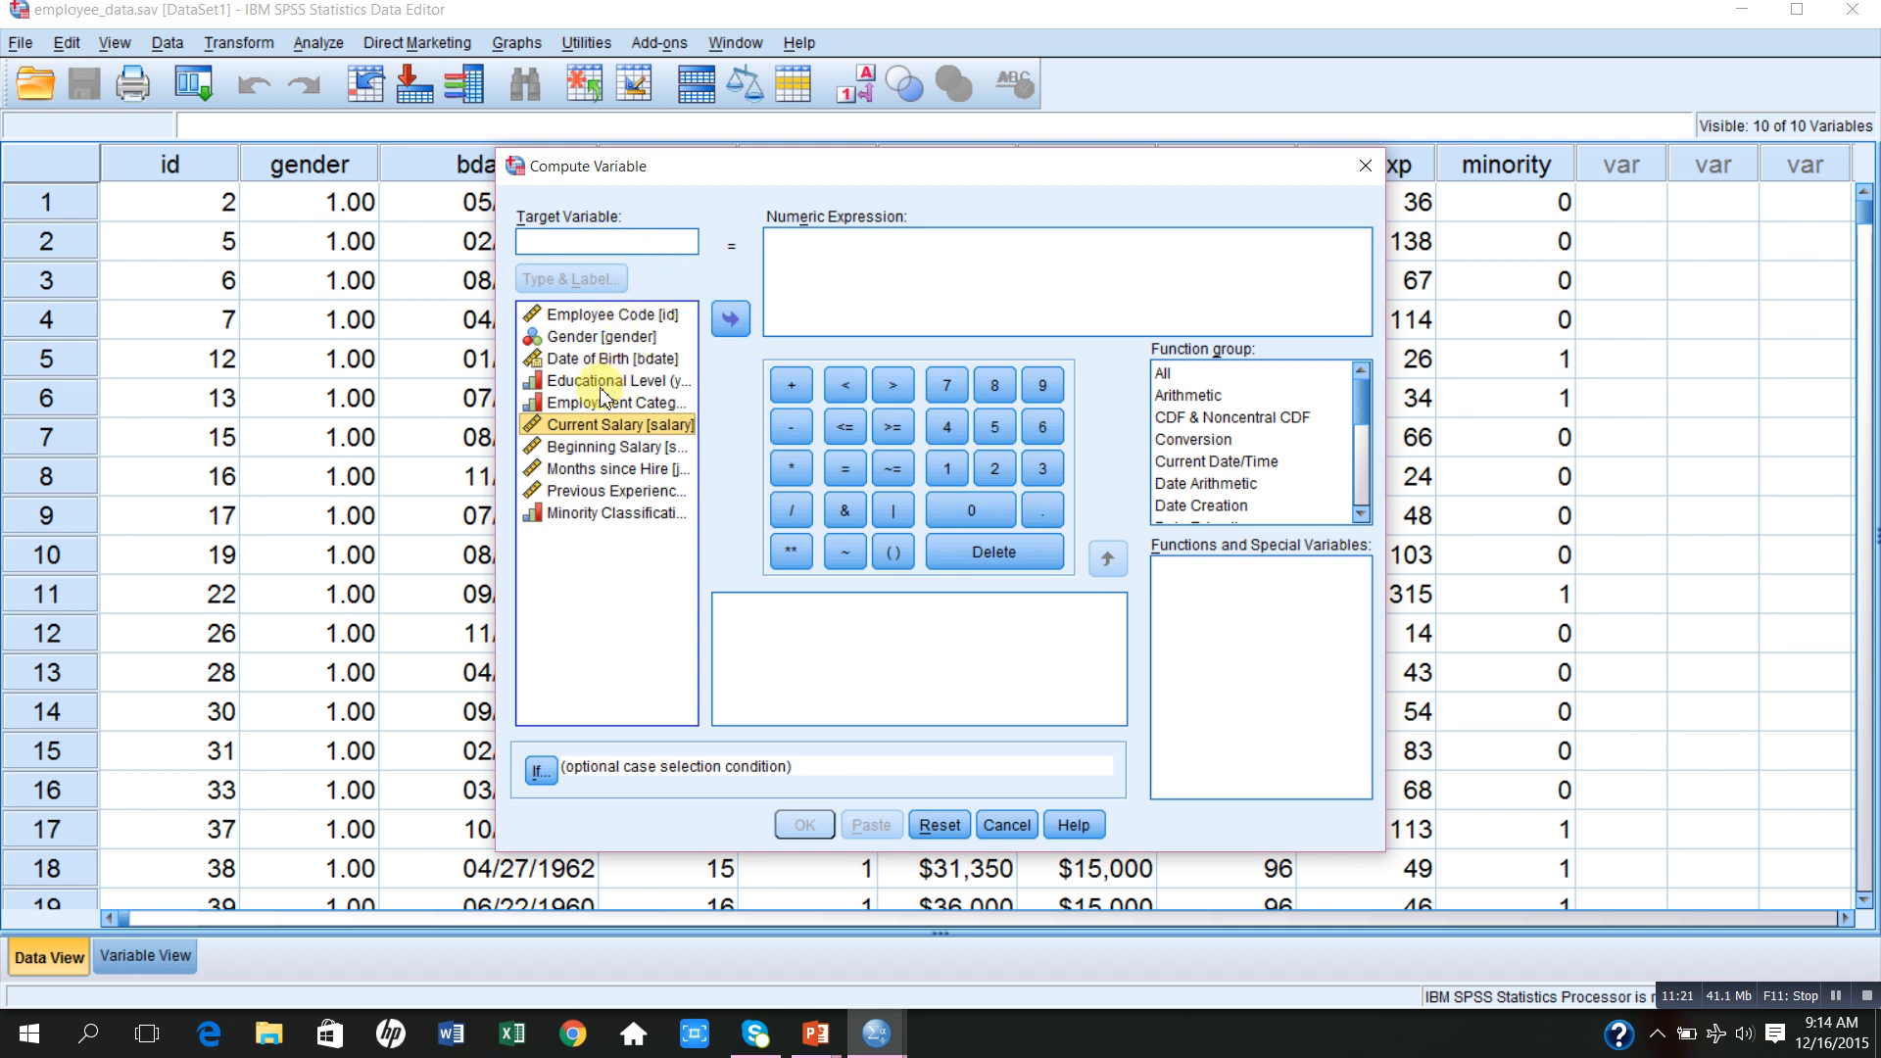
{"action": "double_click", "coordinate": [590, 427]}
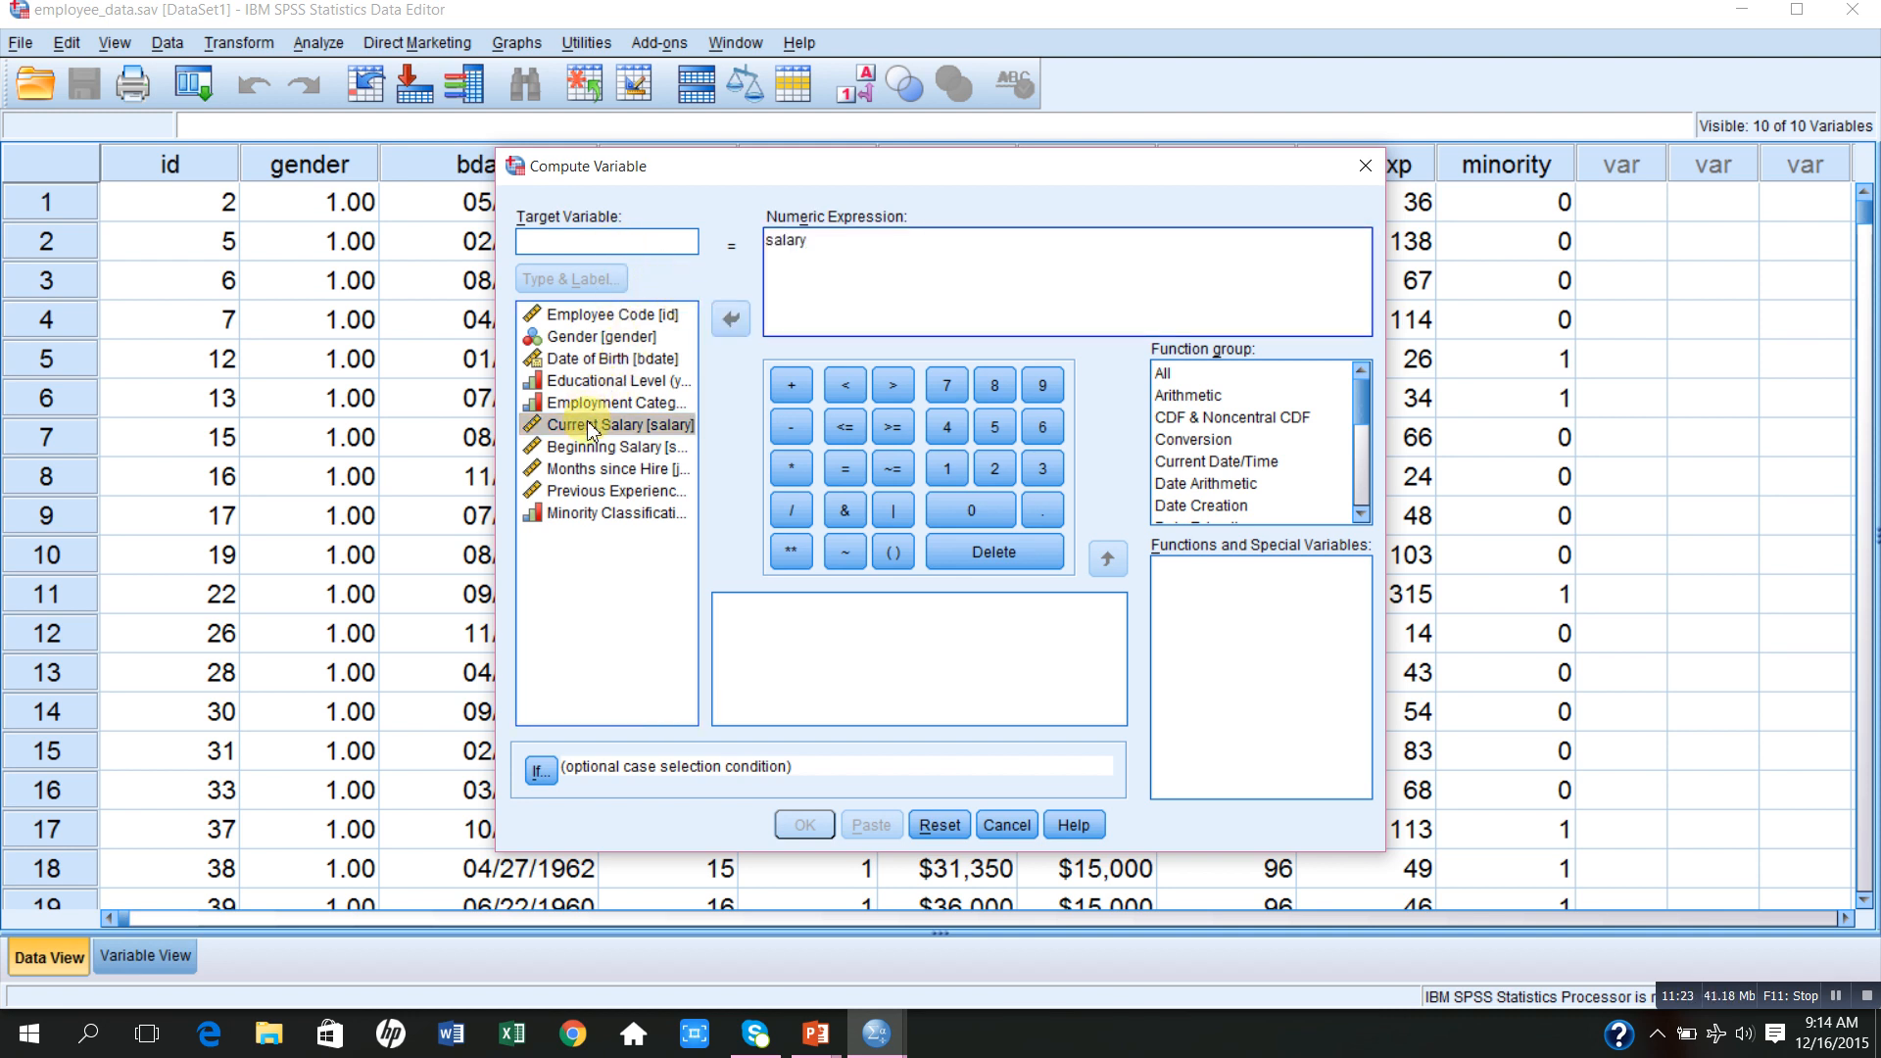
{"action": "key", "text": "BackSpace"}
{"action": "key", "text": "BackSpace"}
{"action": "key", "text": "BackSpace"}
{"action": "key", "text": "BackSpace"}
{"action": "key", "text": "BackSpace"}
{"action": "key", "text": "BackSpace"}
- Compute a new variable SalaryafterT with Current Salary (salary) as its numeric expression
{"action": "left_click", "coordinate": [551, 240]}
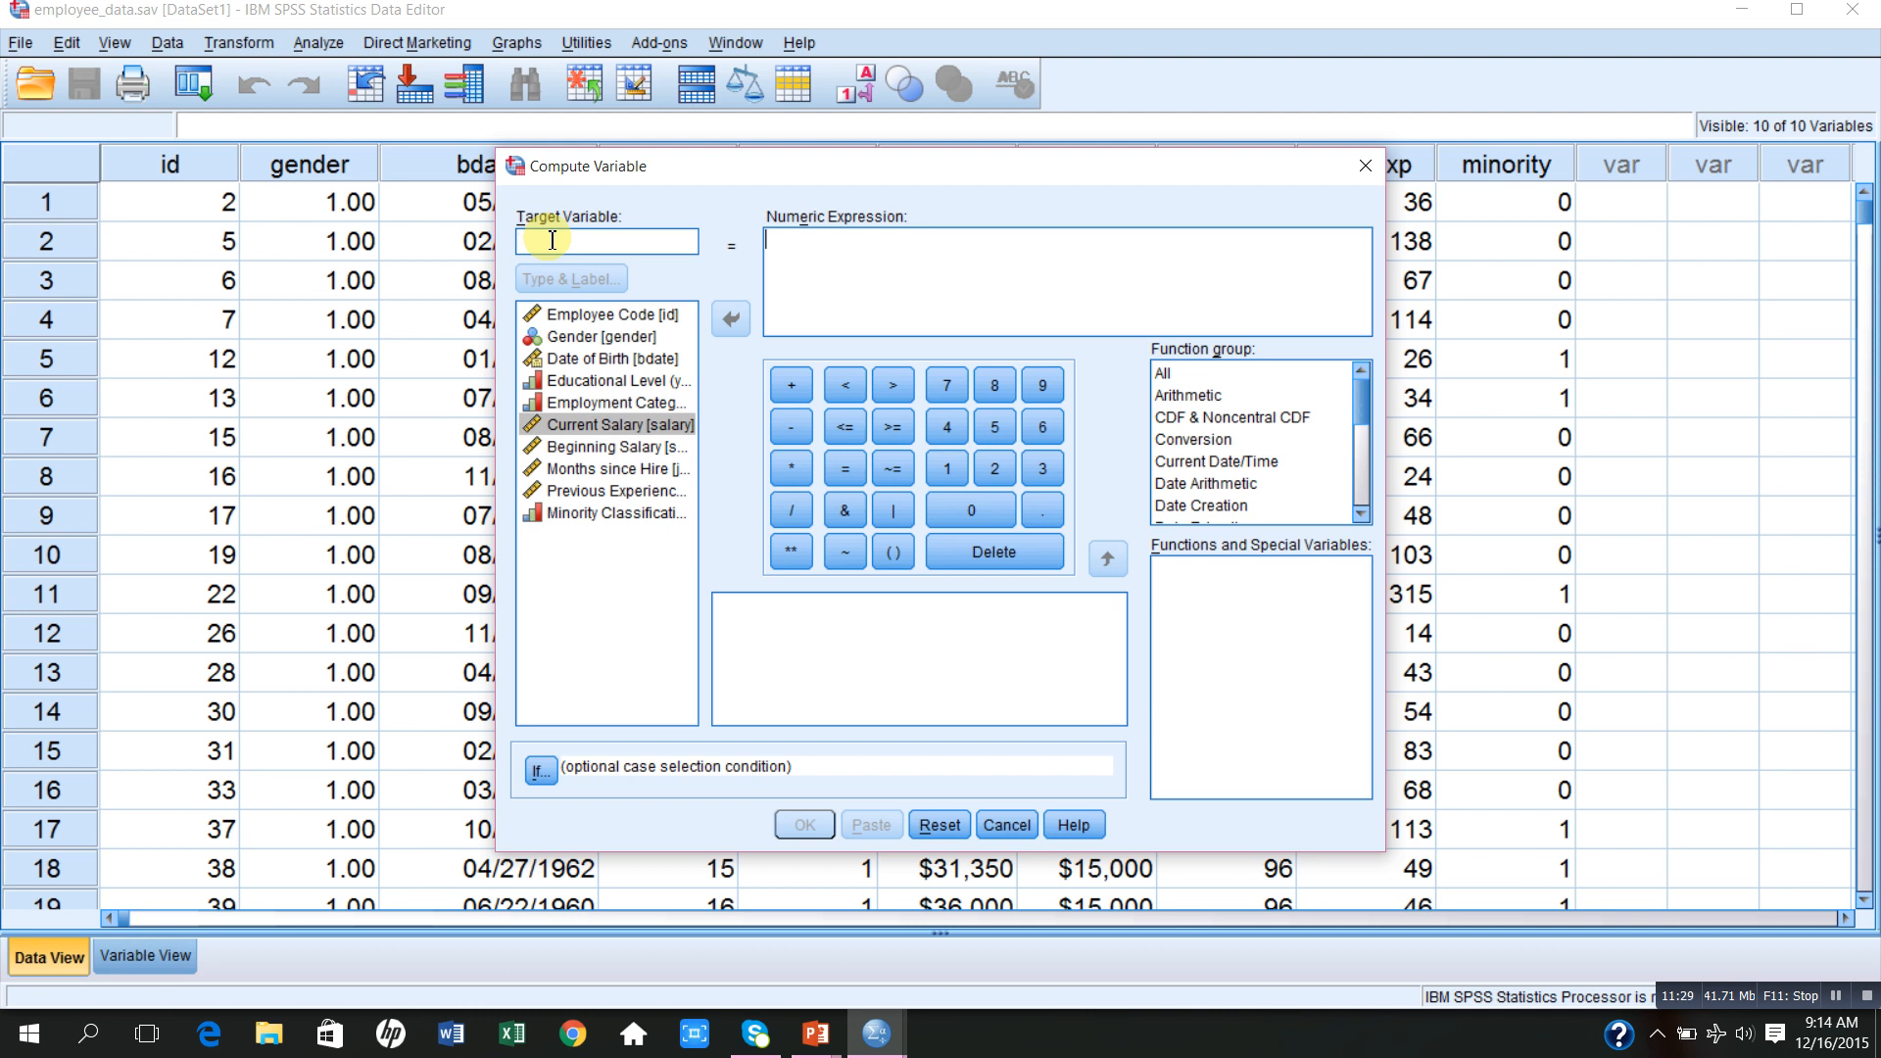
{"action": "type", "text": "Sa"}
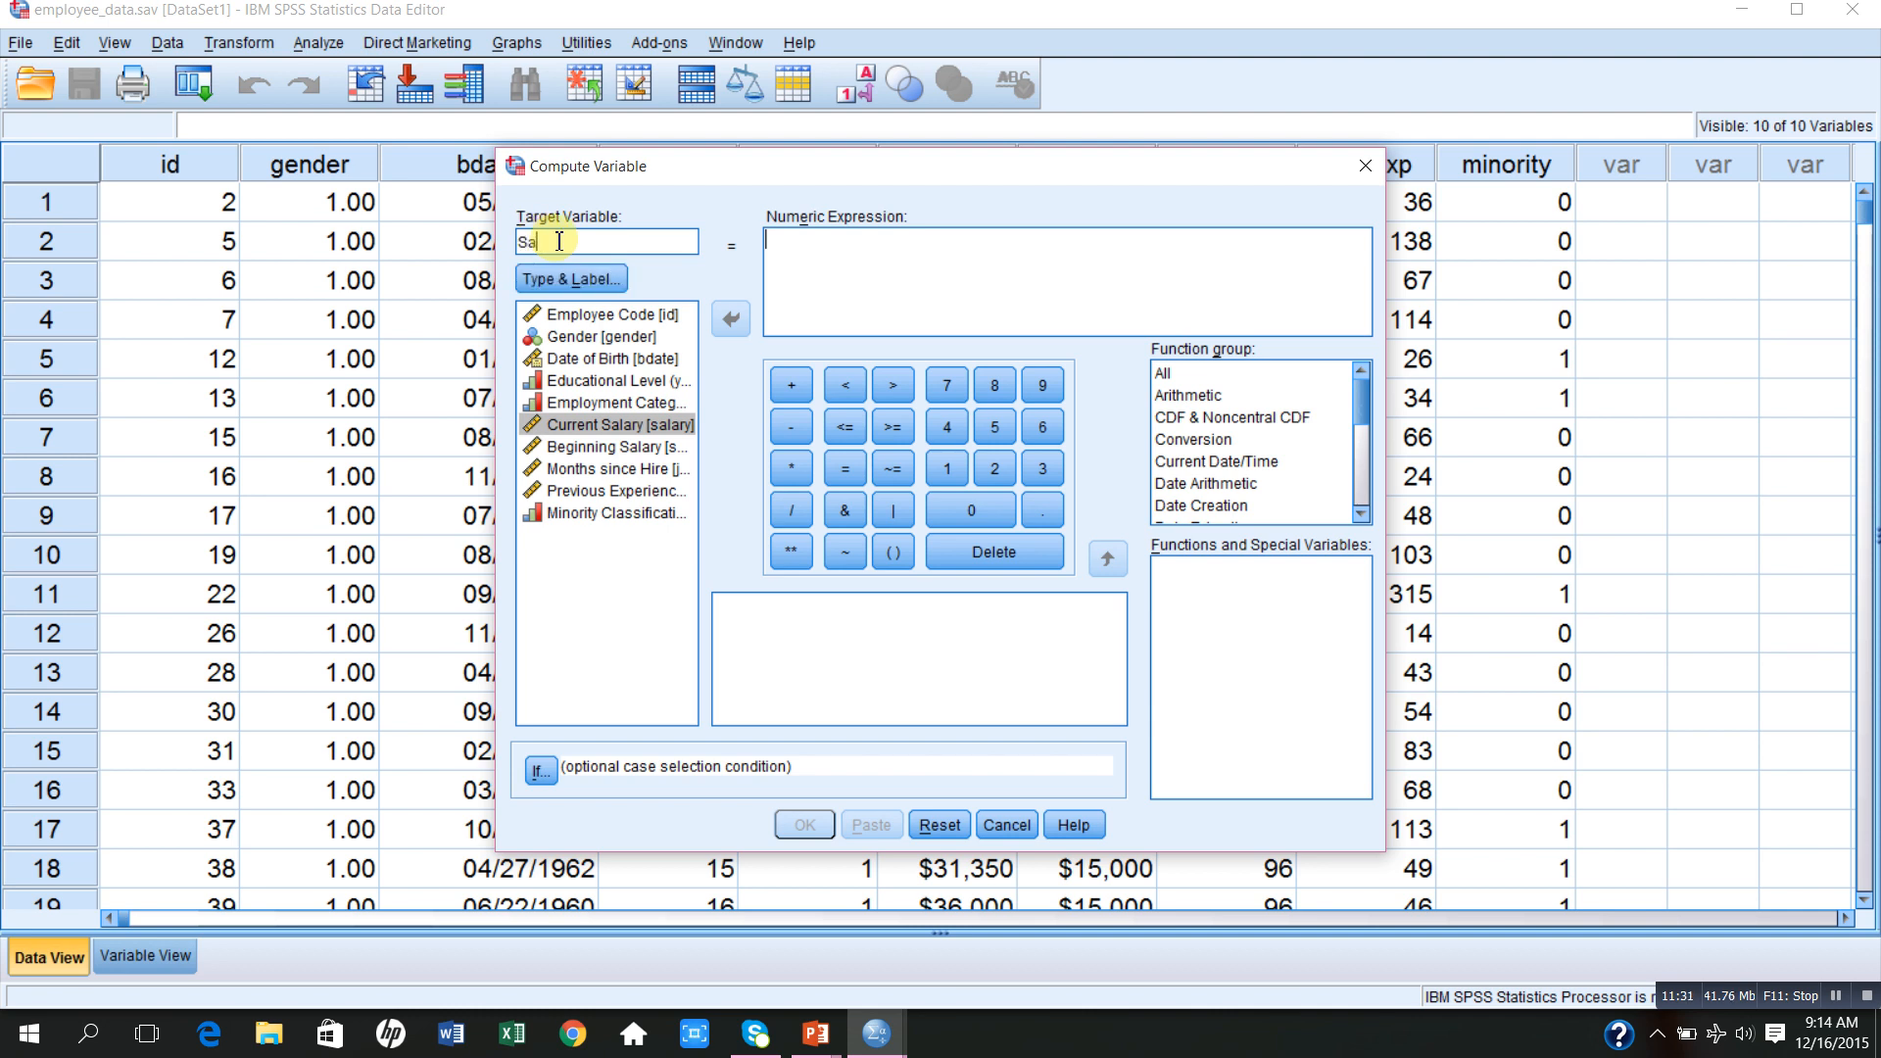
{"action": "type", "text": "laryafterT"}
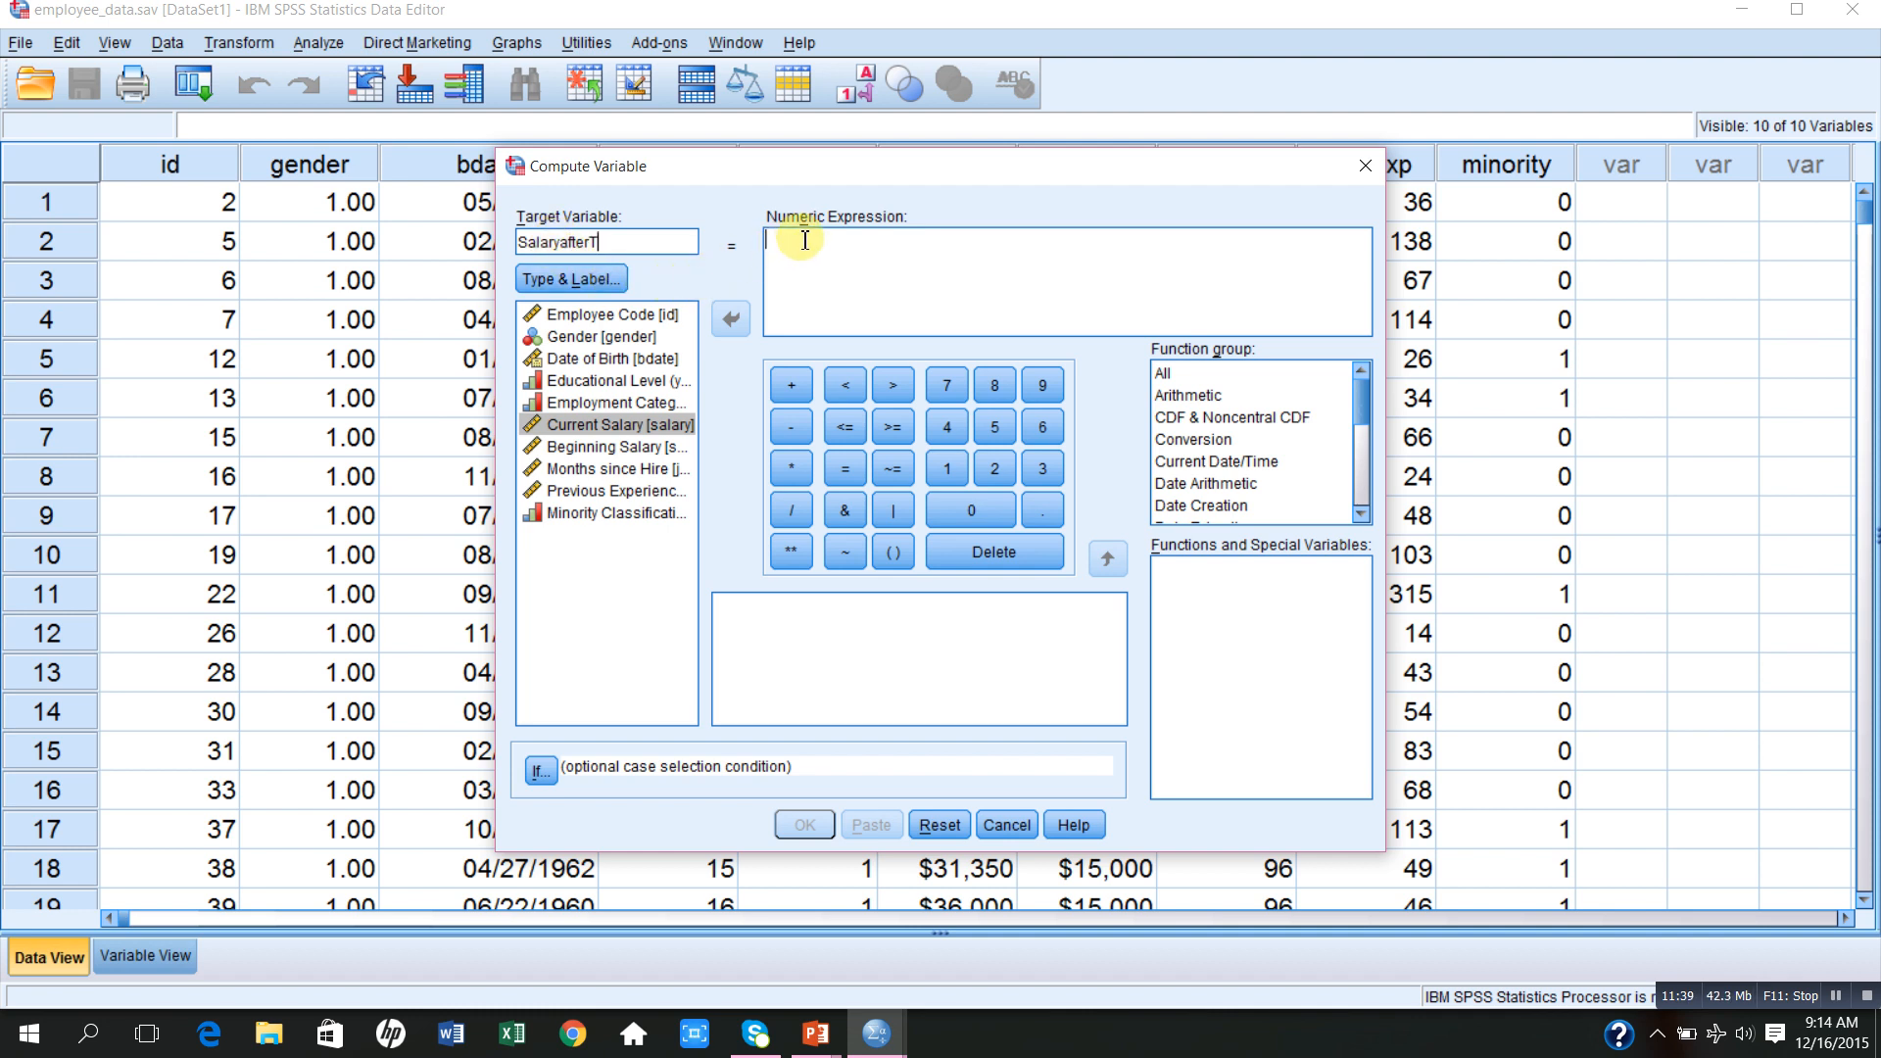
{"action": "left_click", "coordinate": [637, 428]}
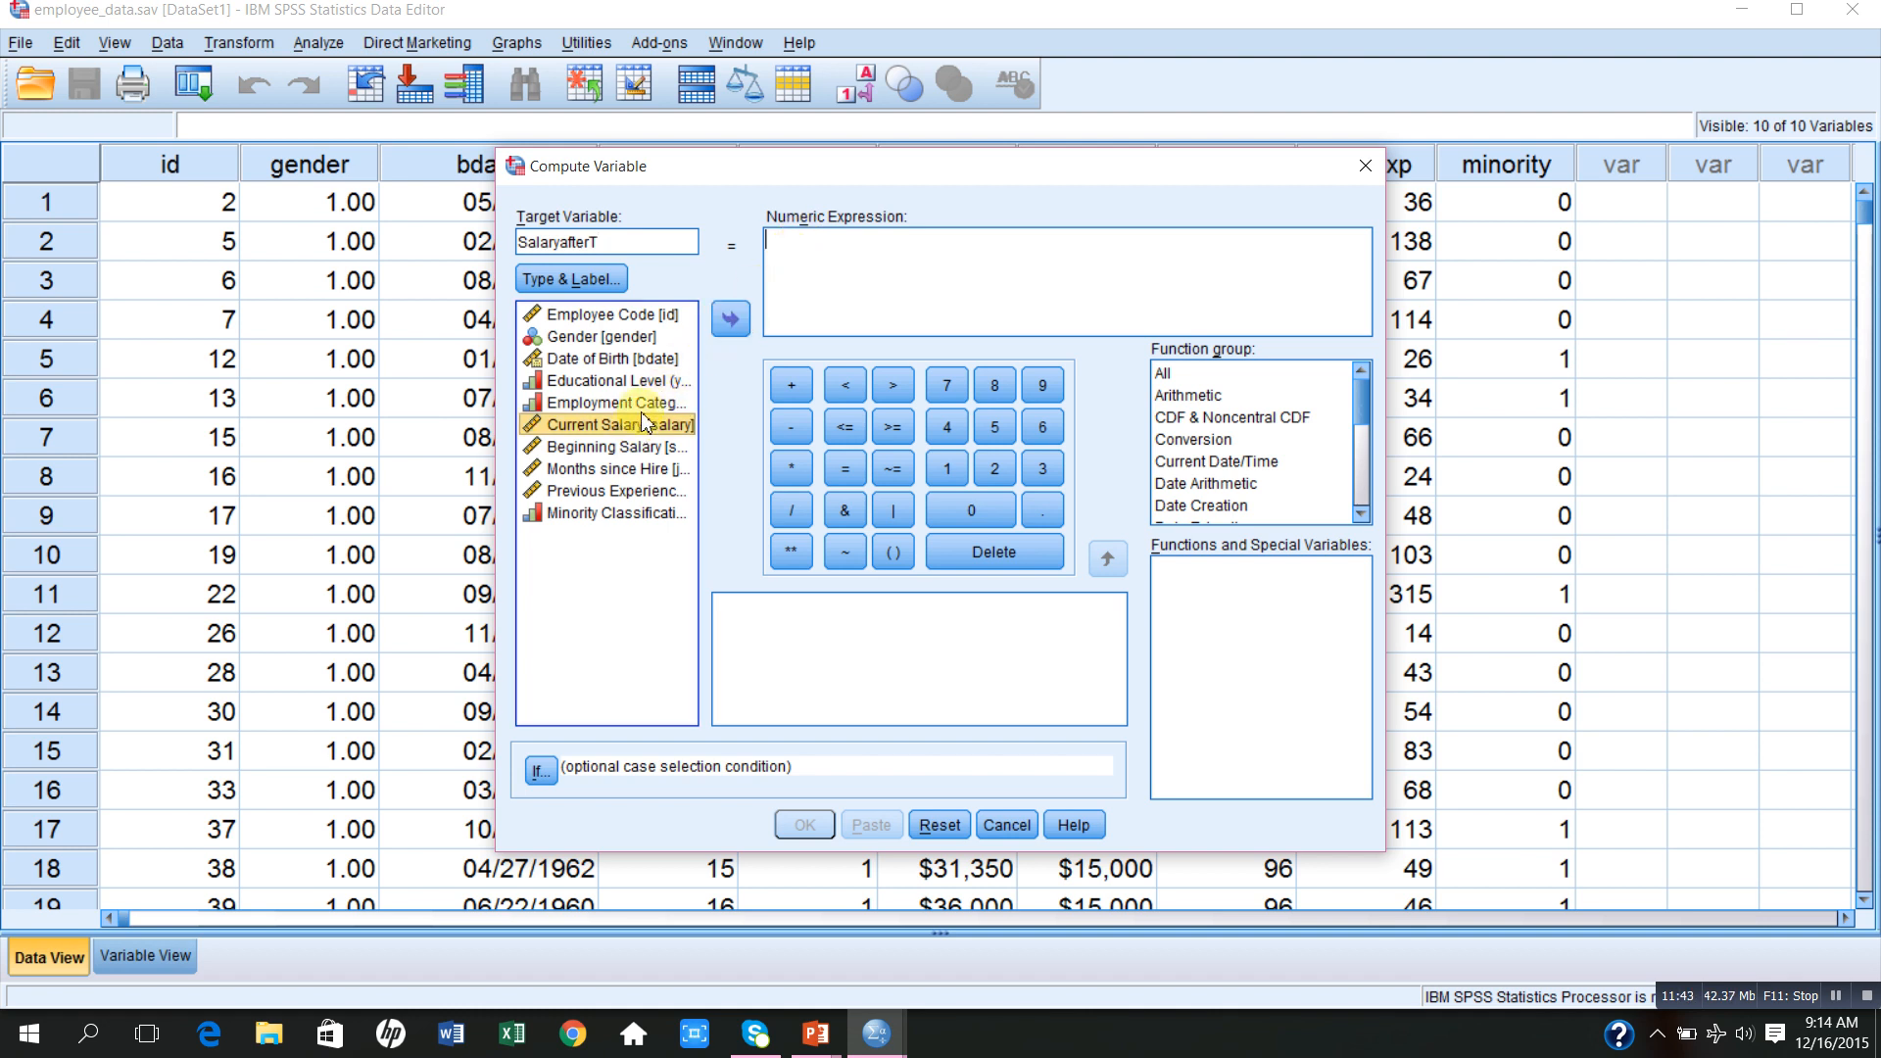
{"action": "left_click", "coordinate": [730, 315]}
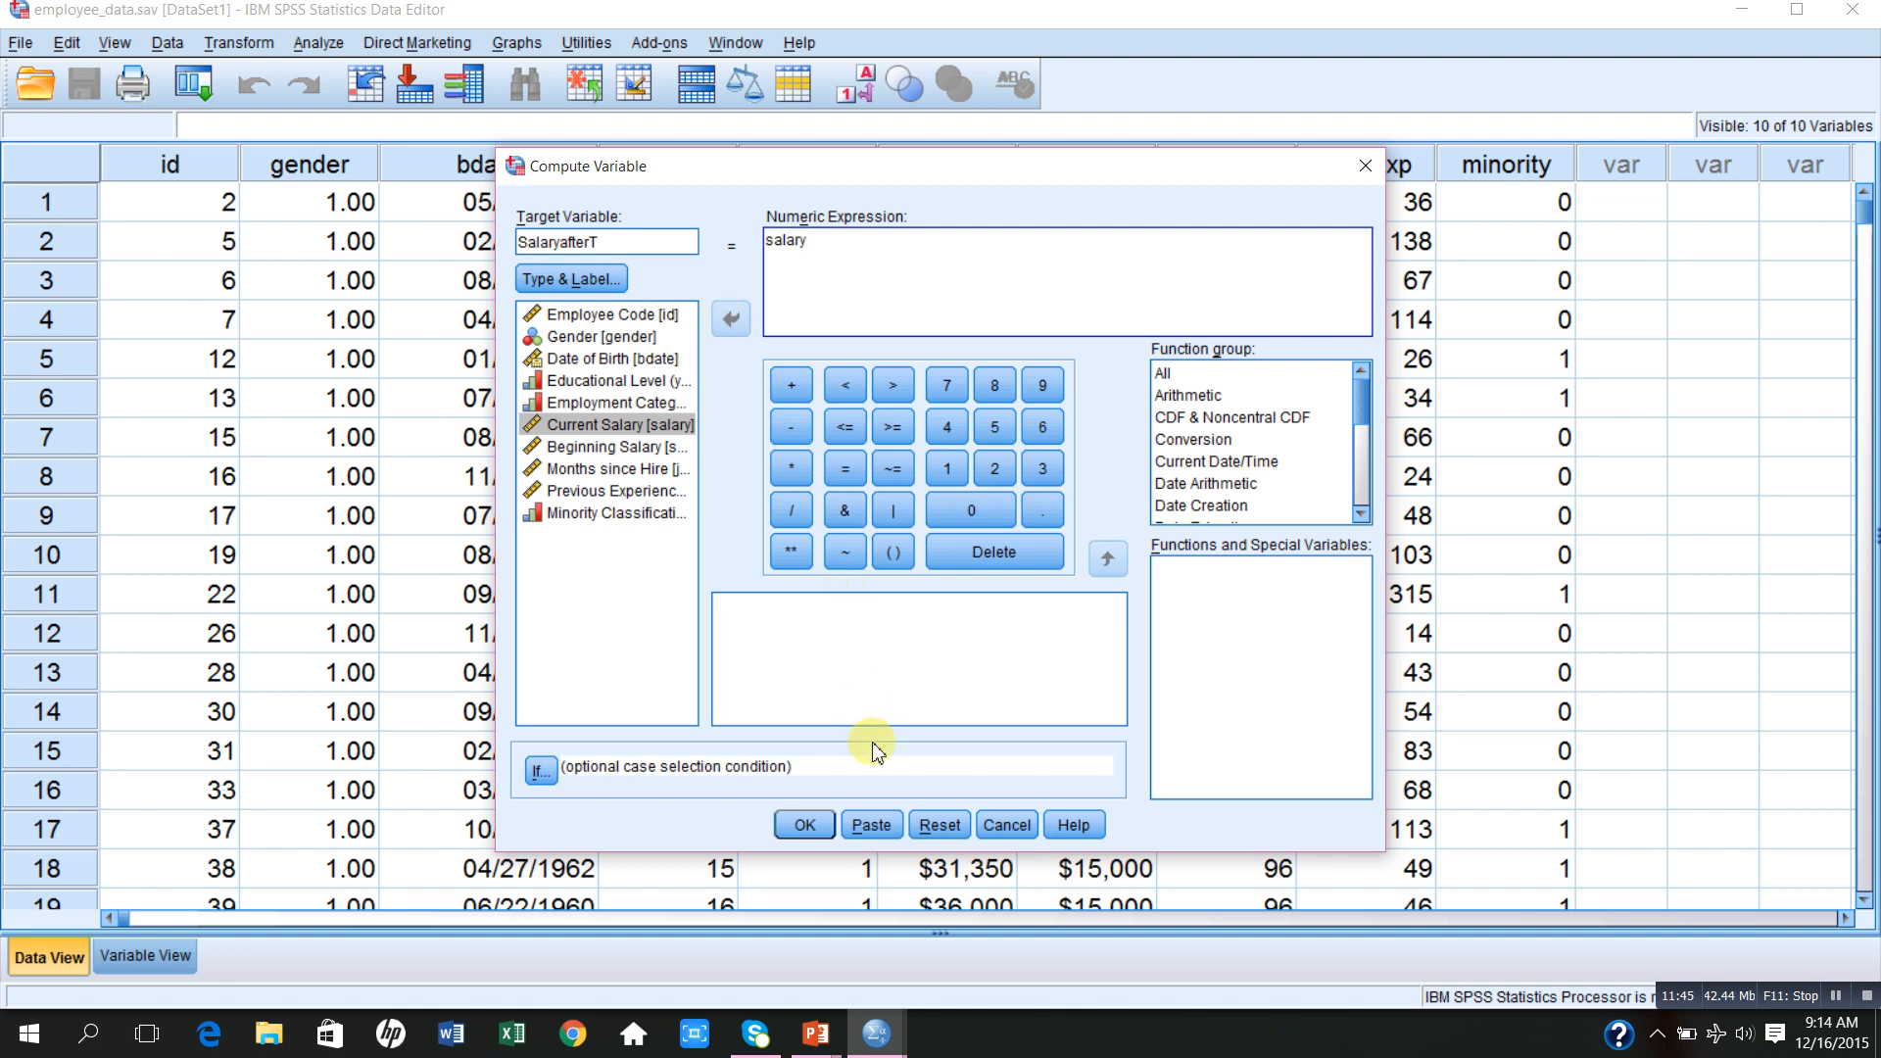
{"action": "left_click", "coordinate": [804, 825]}
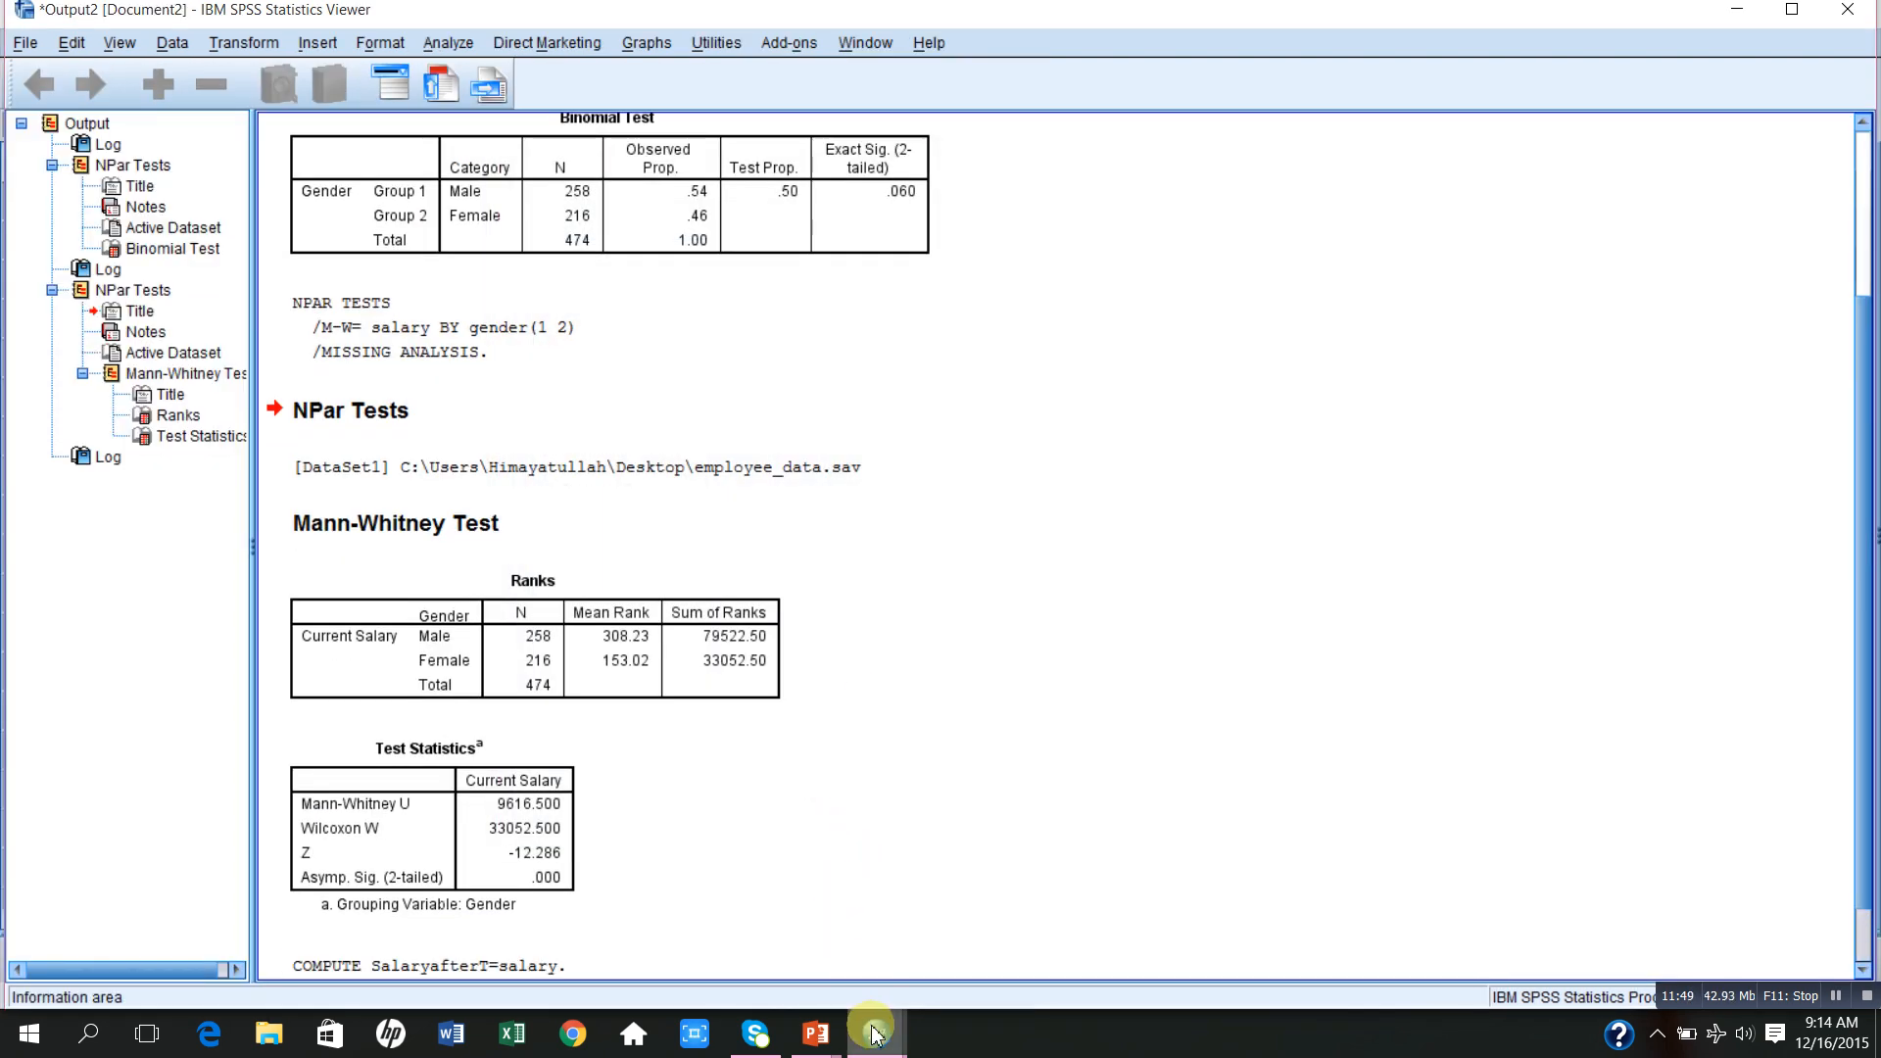
- Return to the employee_data.sav data and start another computed variable with the target name SalaryBeforeT
{"action": "mouse_move", "coordinate": [875, 1034]}
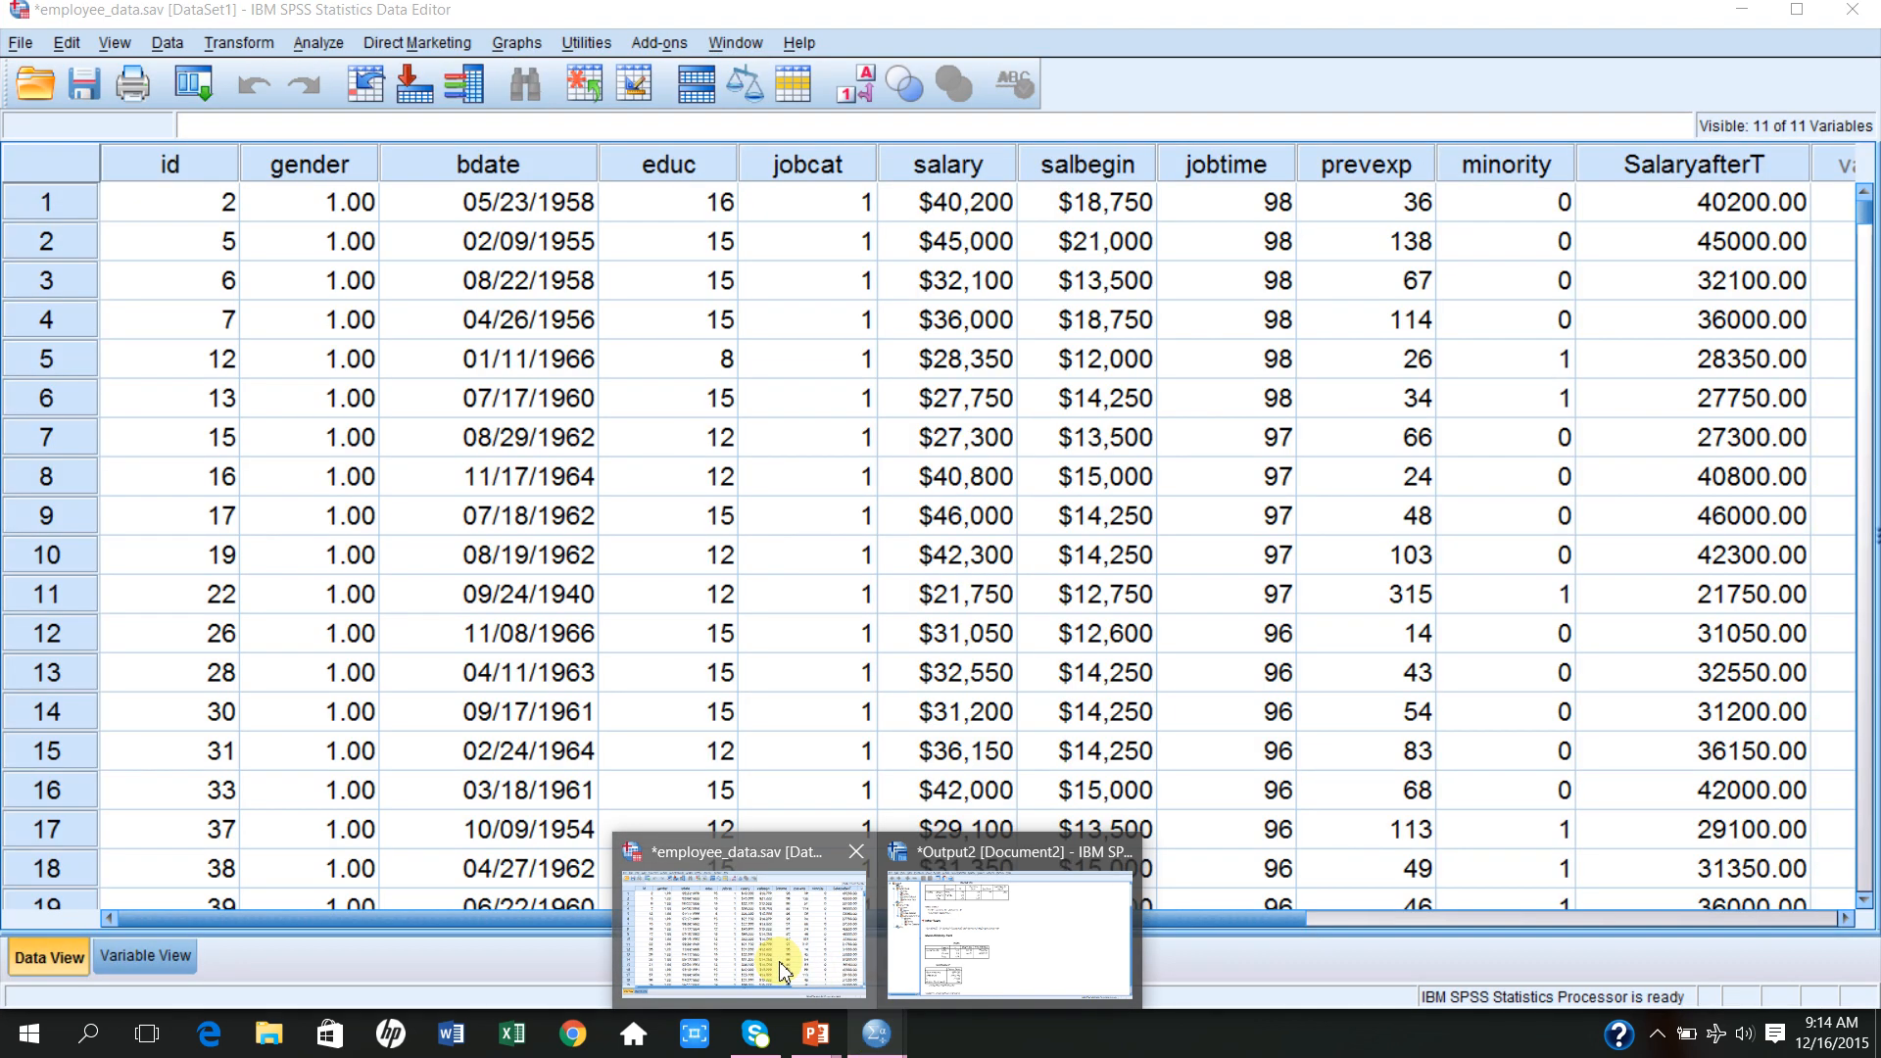
{"action": "left_click", "coordinate": [781, 970]}
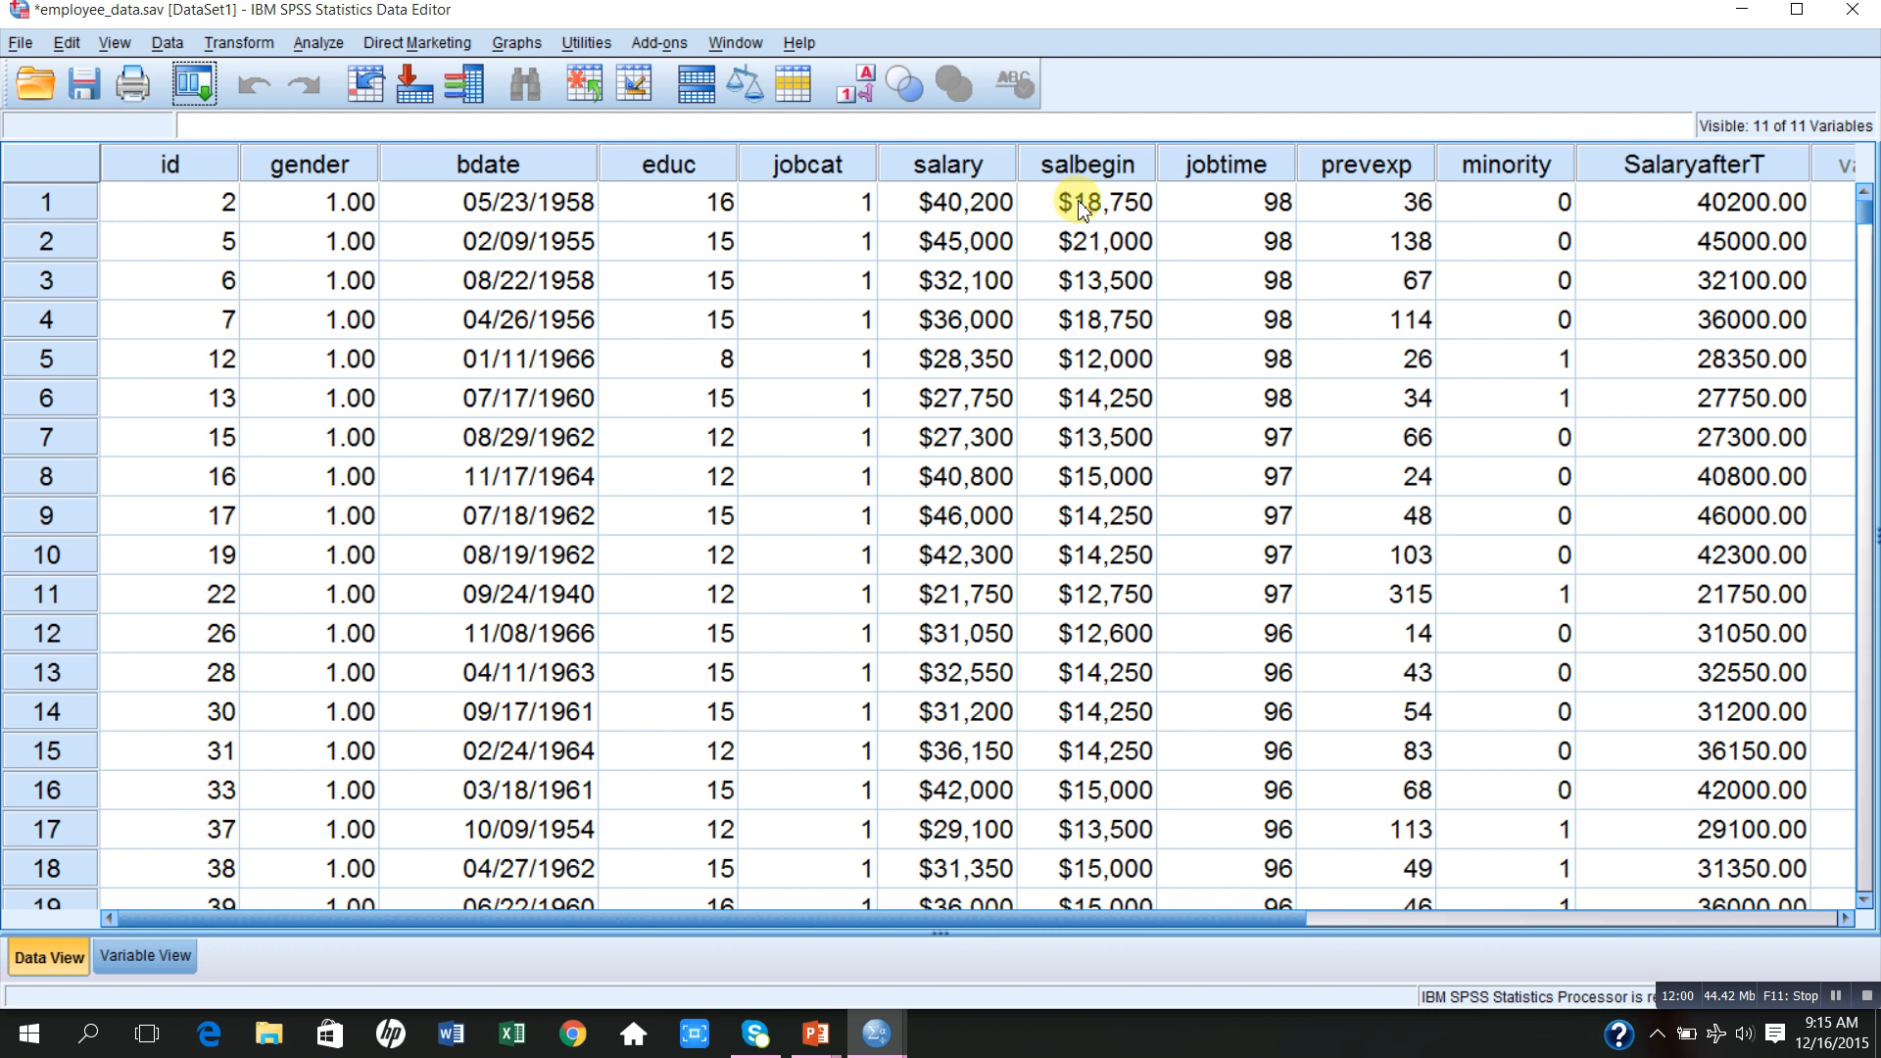
{"action": "left_click", "coordinate": [238, 43]}
{"action": "left_click", "coordinate": [259, 74]}
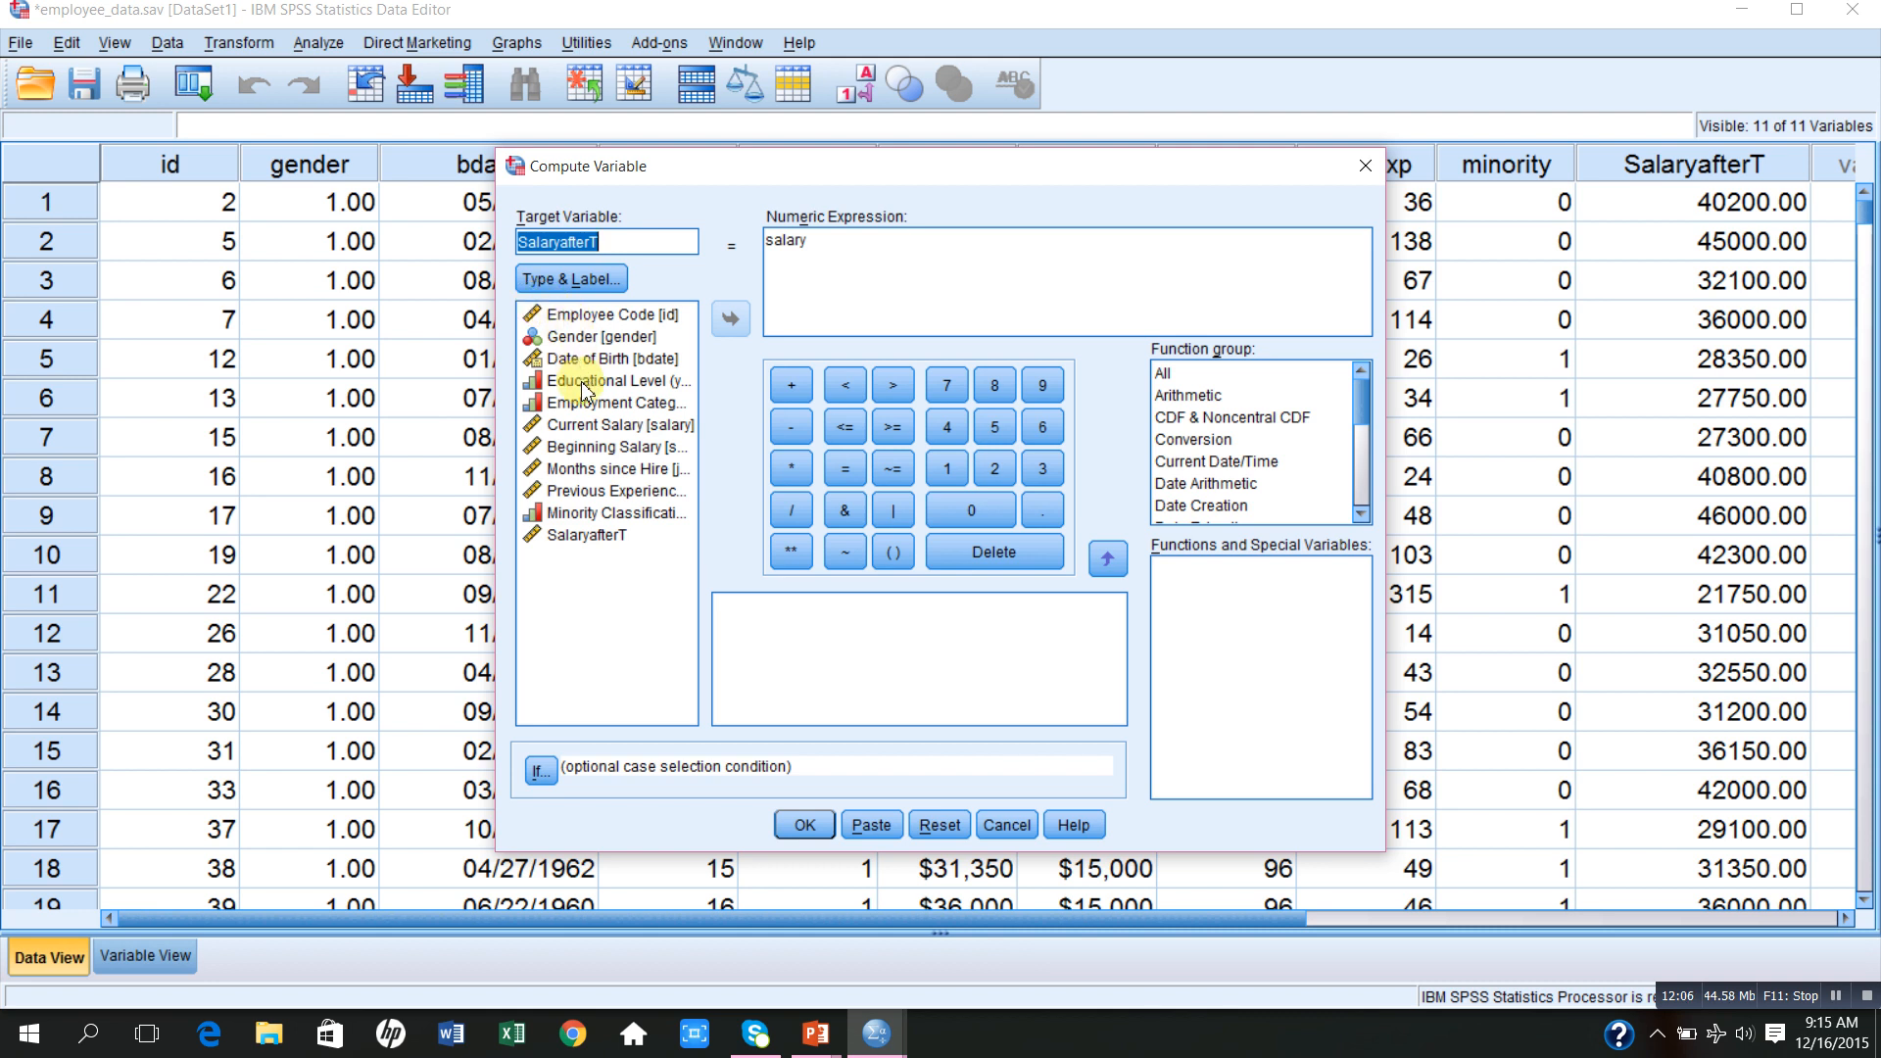
{"action": "left_click", "coordinate": [604, 244]}
{"action": "key", "text": "BackSpace"}
{"action": "key", "text": "BackSpace"}
{"action": "key", "text": "BackSpace"}
{"action": "key", "text": "BackSpace"}
{"action": "key", "text": "BackSpace"}
{"action": "key", "text": "BackSpace"}
{"action": "key", "text": "BackSpace"}
{"action": "key", "text": "BackSpace"}
{"action": "key", "text": "BackSpace"}
{"action": "key", "text": "BackSpace"}
{"action": "key", "text": "BackSpace"}
{"action": "key", "text": "BackSpace"}
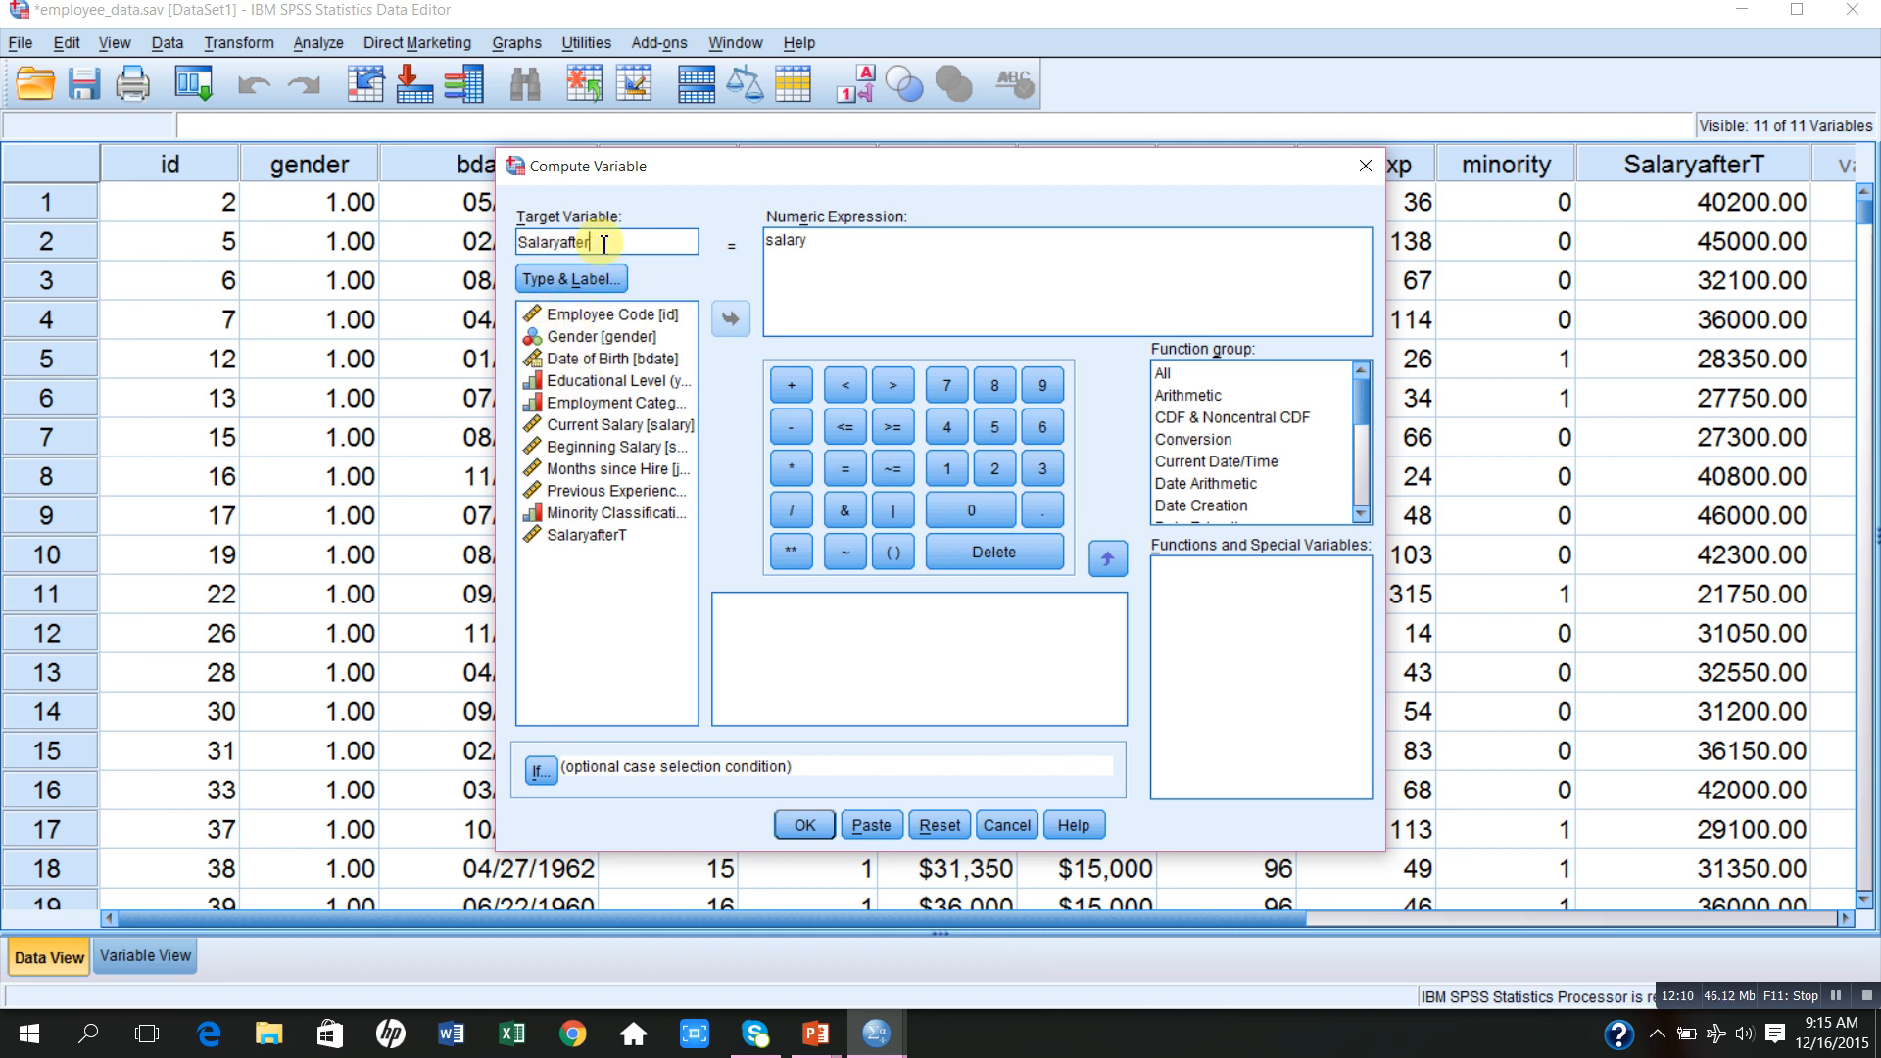
{"action": "type", "text": "SalaryB"}
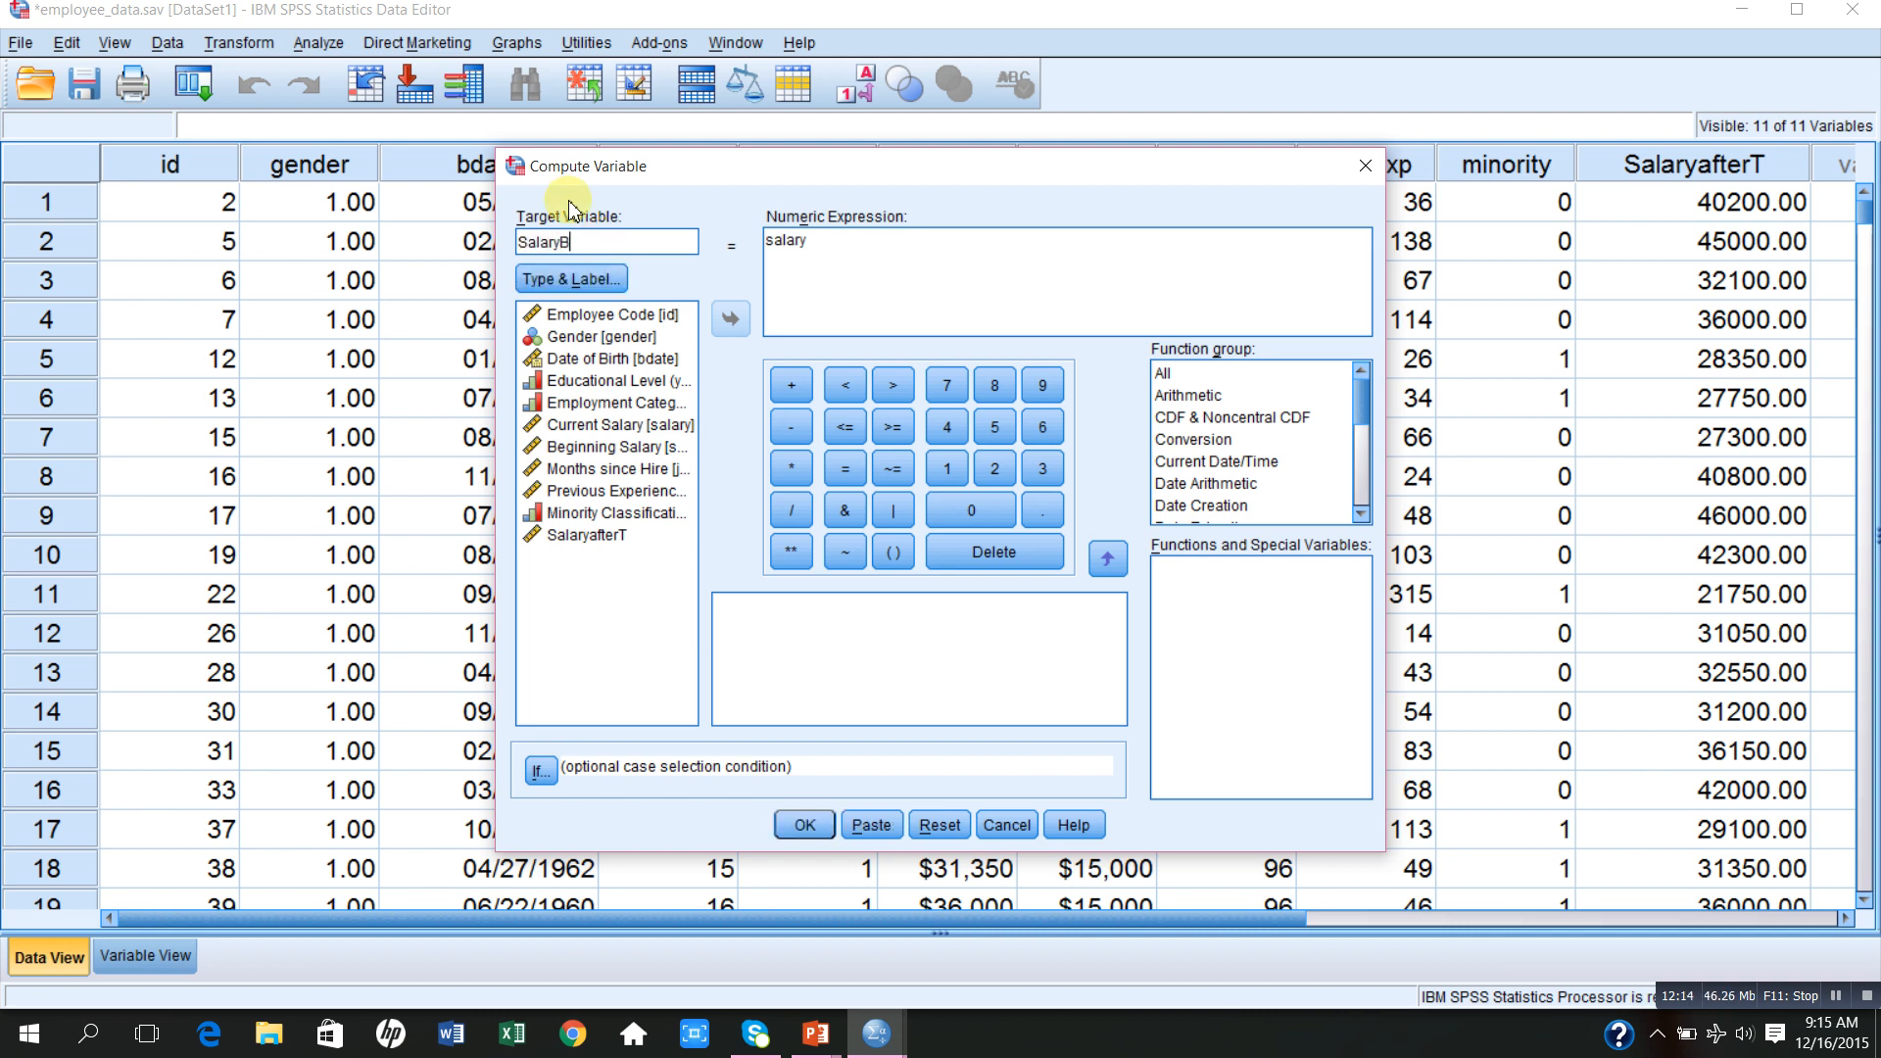
{"action": "type", "text": "eforeT"}
- Replace the numeric expression with Beginning Salary (salbegin) and run the computation
{"action": "left_click", "coordinate": [817, 240]}
{"action": "key", "text": "BackSpace"}
{"action": "key", "text": "BackSpace"}
{"action": "key", "text": "BackSpace"}
{"action": "key", "text": "BackSpace"}
{"action": "key", "text": "BackSpace"}
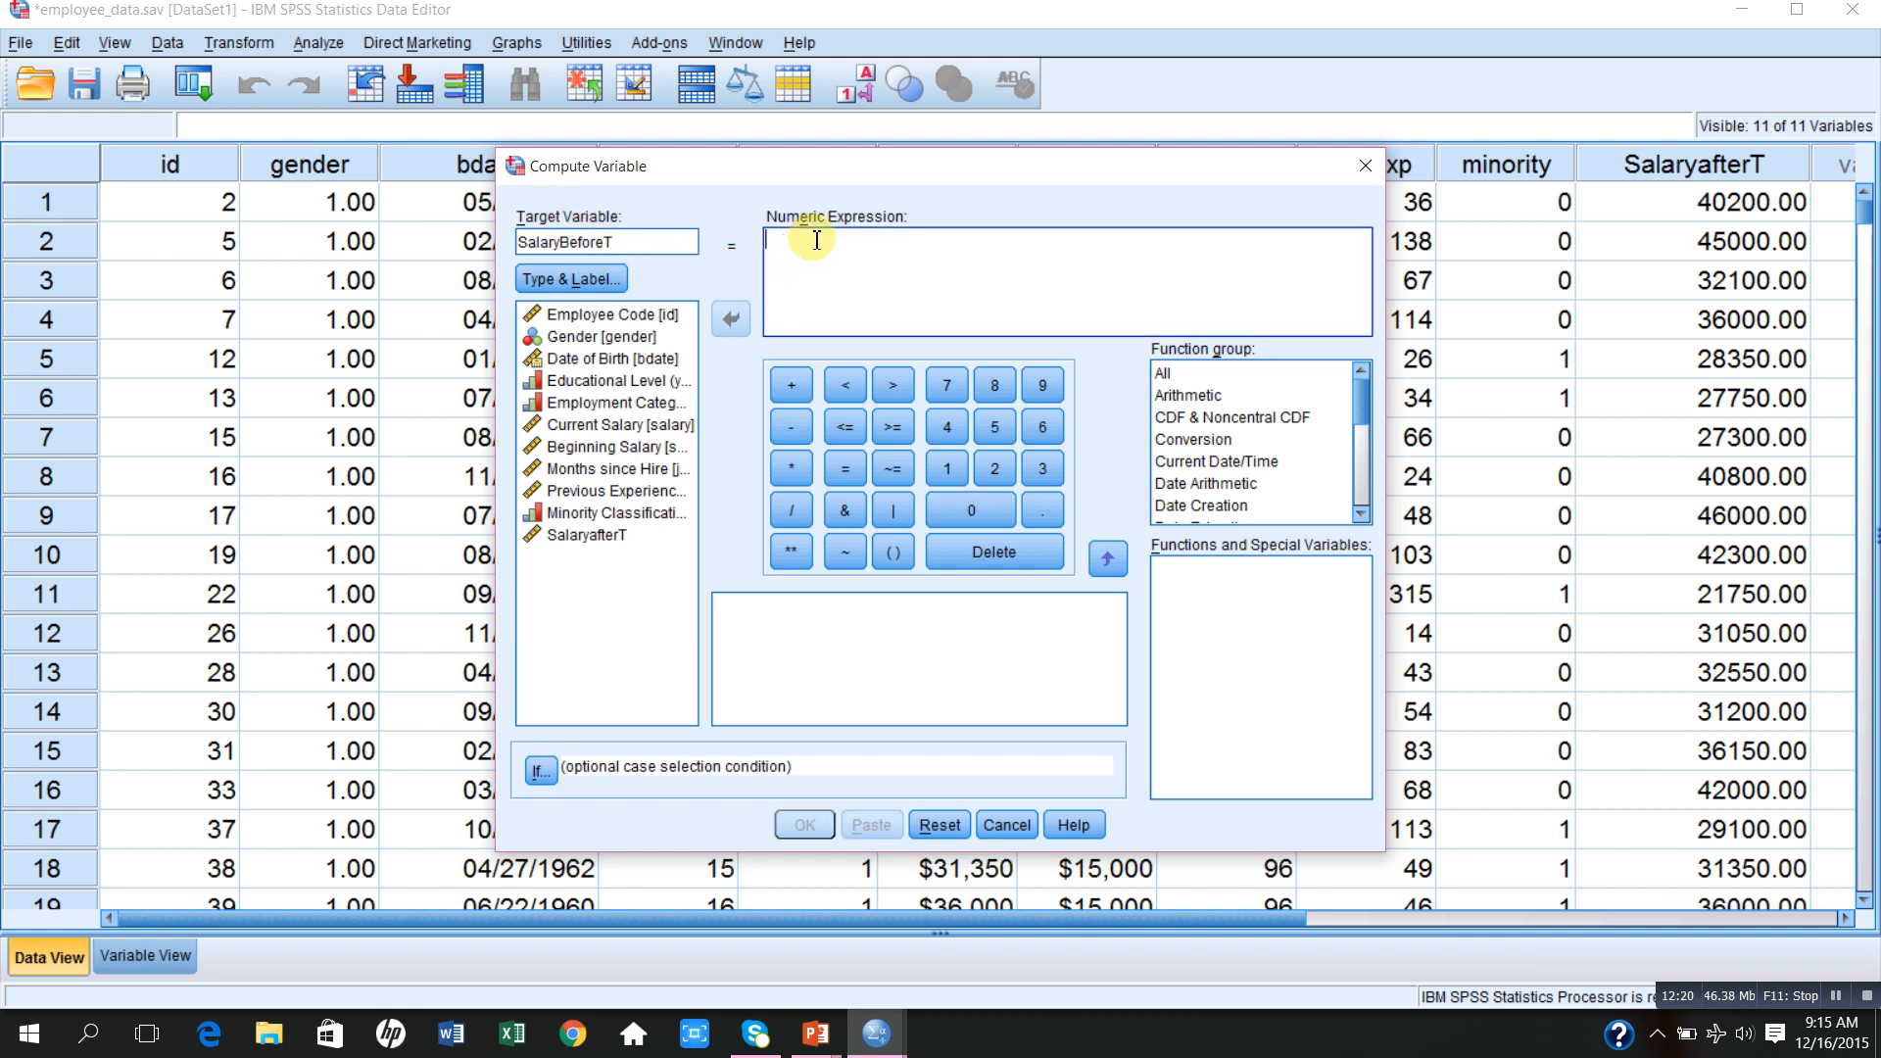
{"action": "left_click", "coordinate": [604, 450]}
{"action": "left_click", "coordinate": [731, 319]}
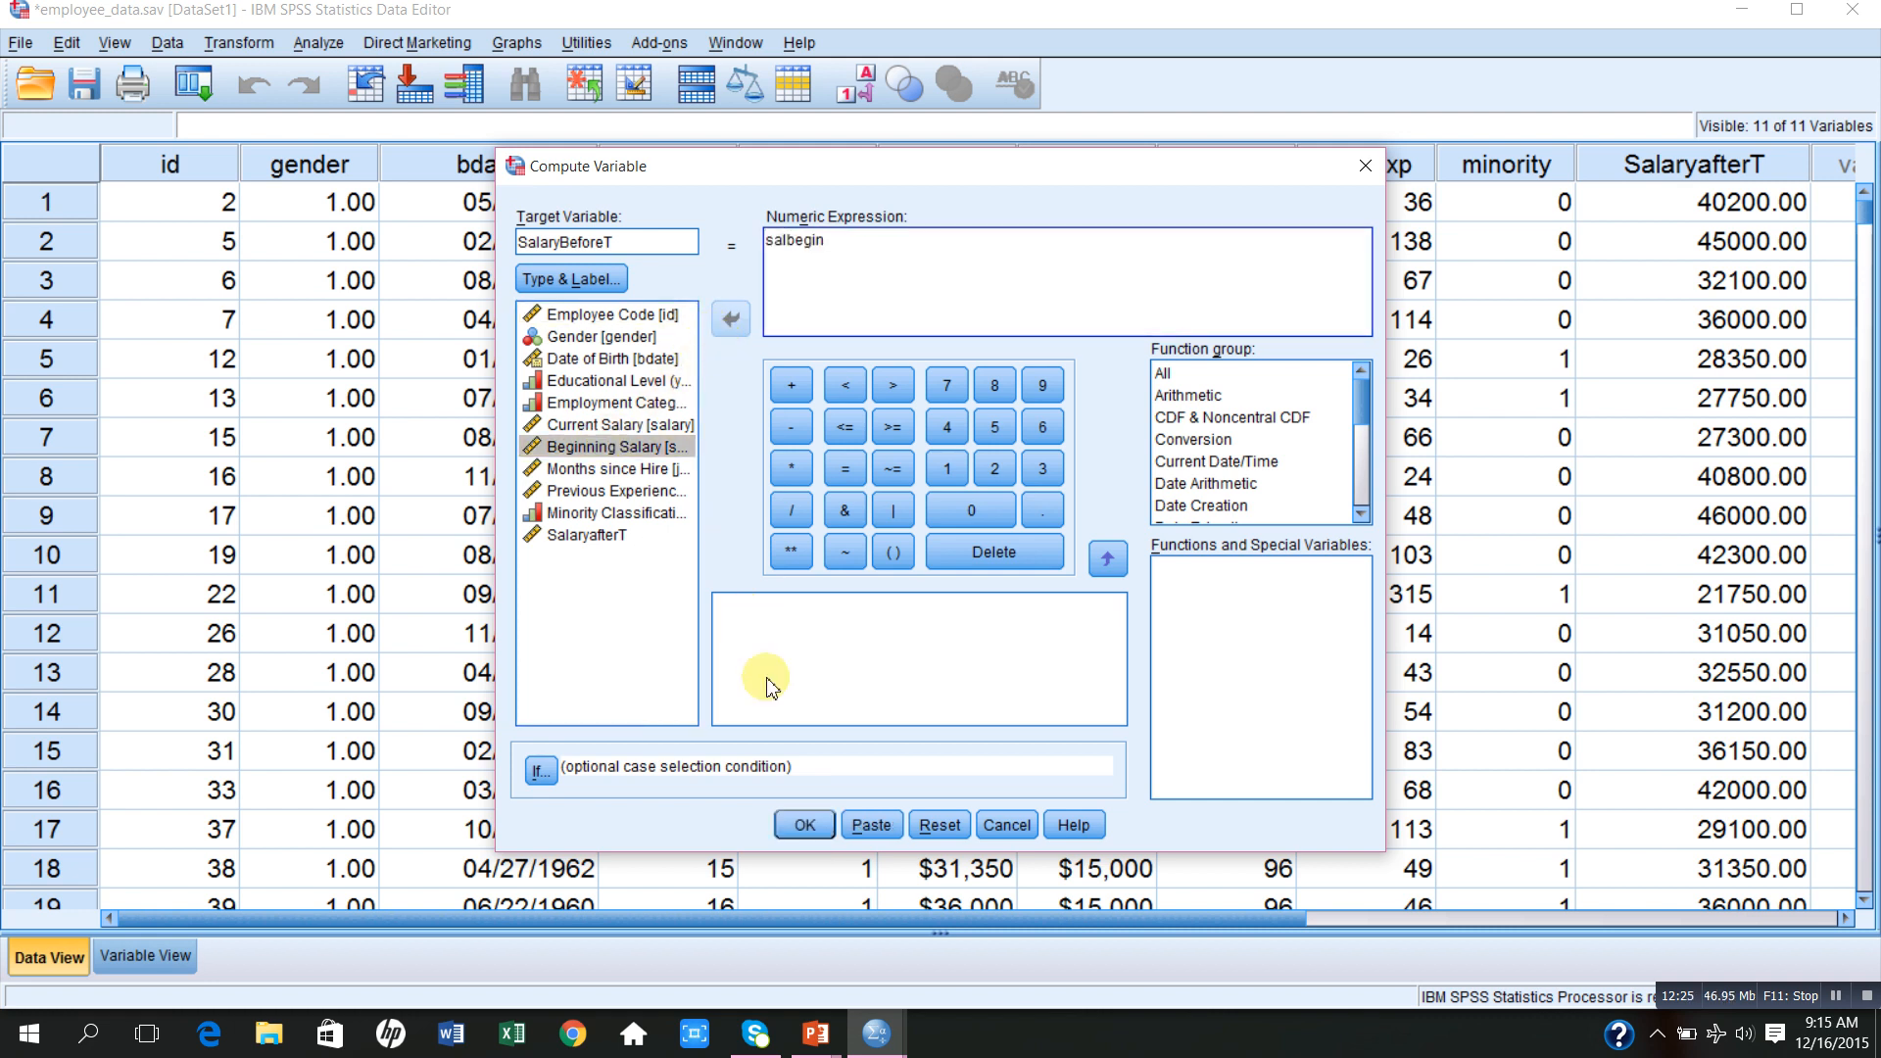
{"action": "left_click", "coordinate": [804, 825]}
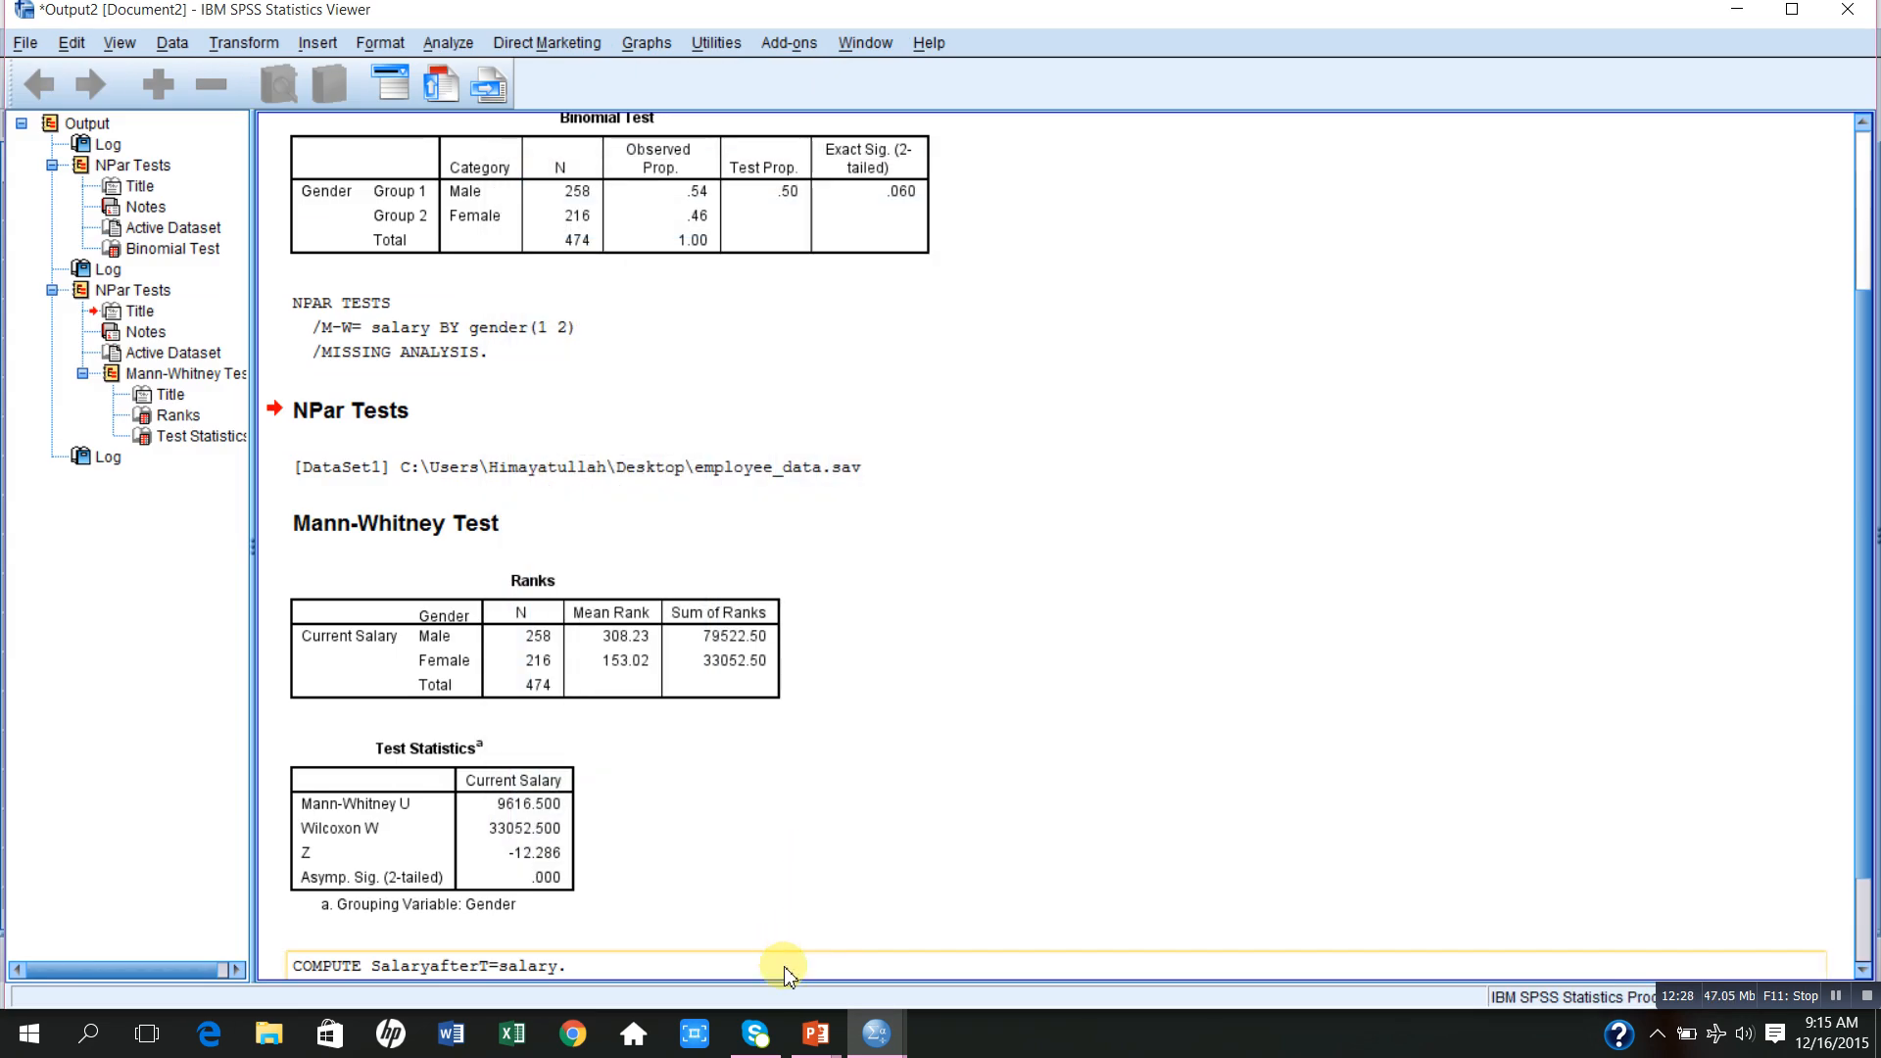
- Return to the employee_data.sav data and view the SalaryafterT and SalaryBeforeT columns together
{"action": "mouse_move", "coordinate": [860, 1040]}
{"action": "left_click", "coordinate": [788, 936]}
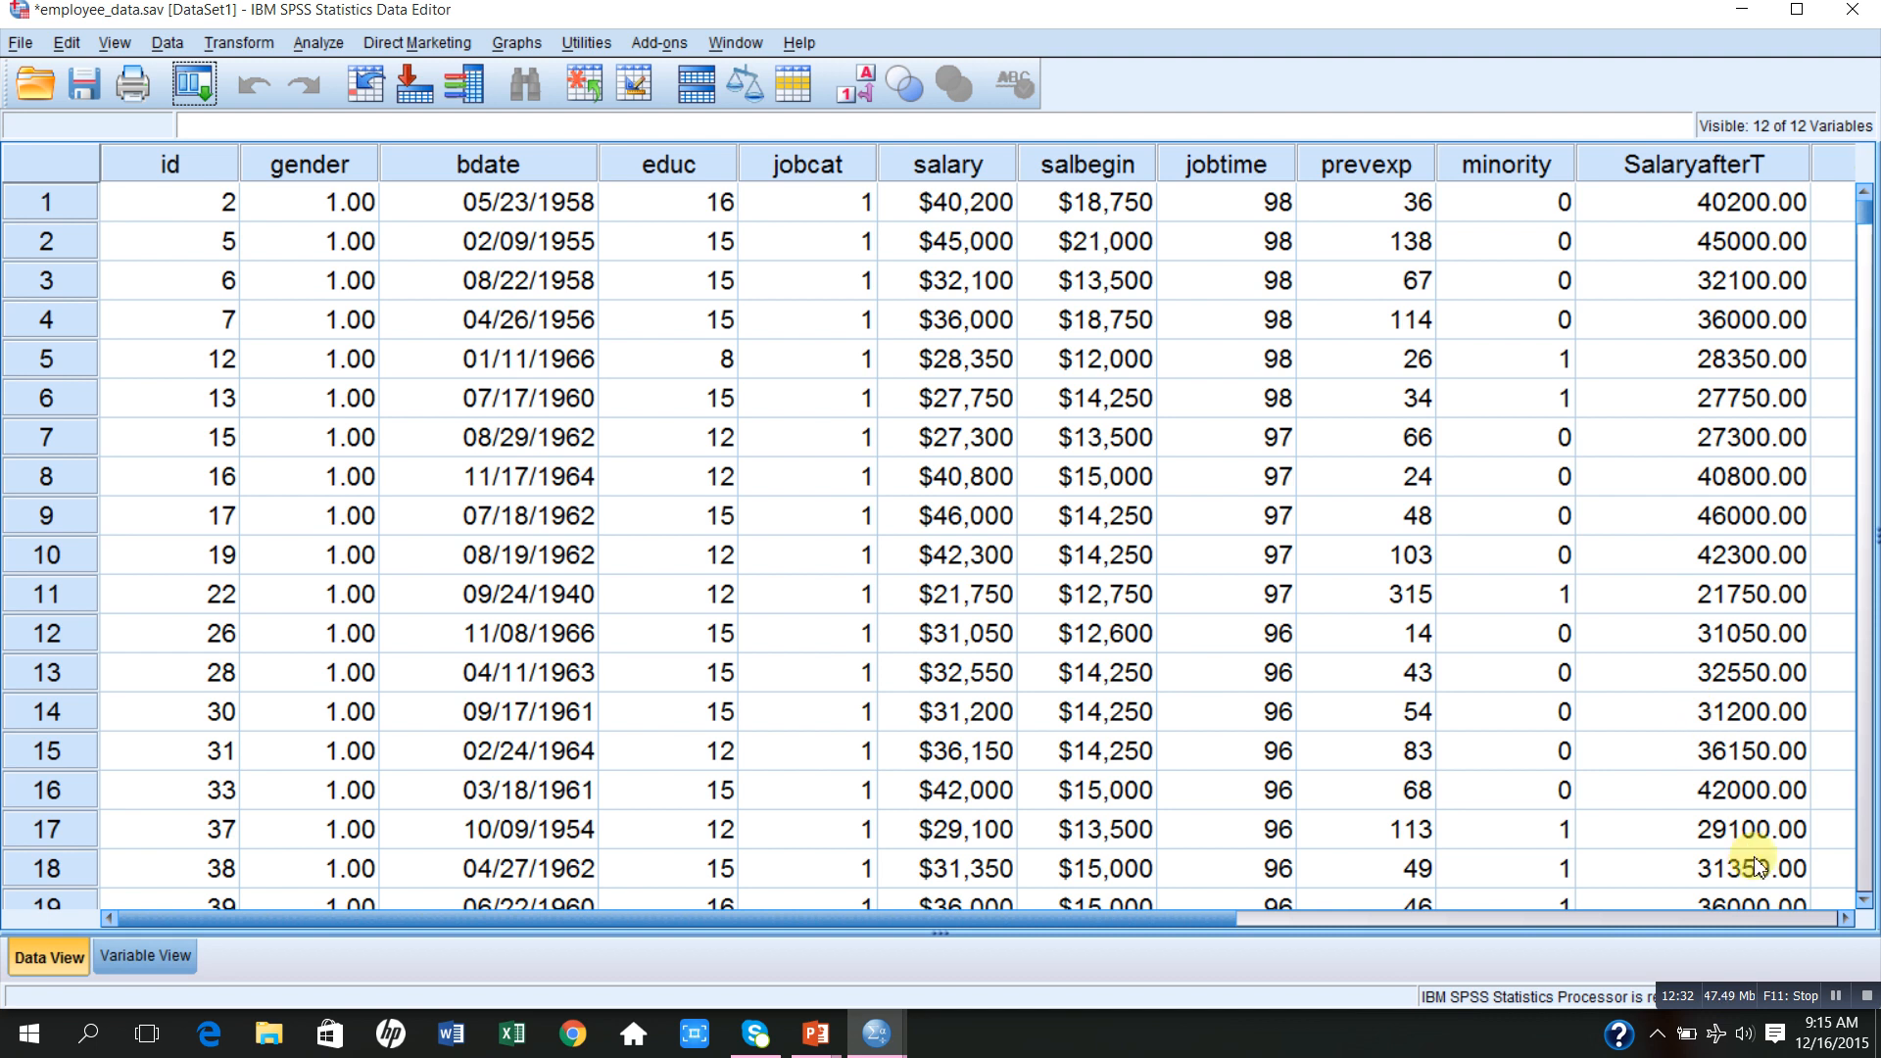
{"action": "left_click", "coordinate": [1843, 922]}
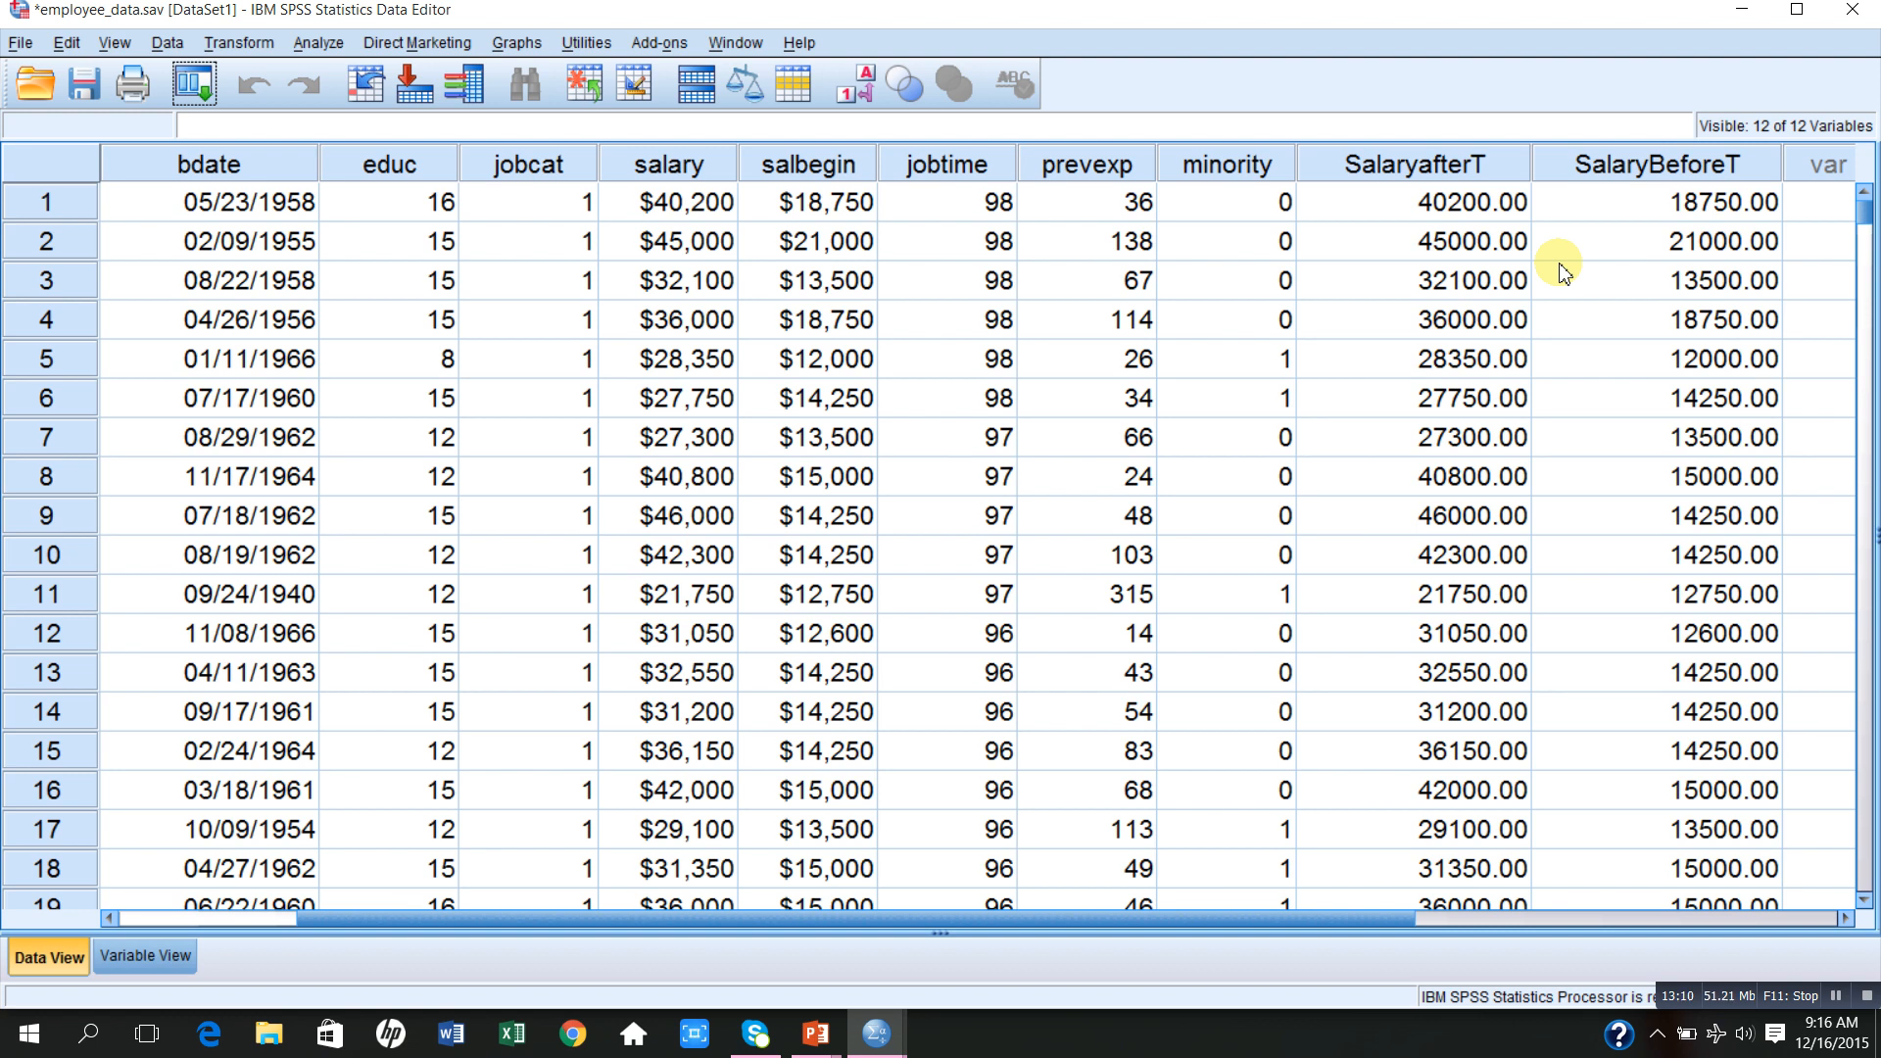
- Set up a legacy two-related-samples Wilcoxon test pairing SalaryafterT with SalaryBeforeT
{"action": "left_click", "coordinate": [333, 51]}
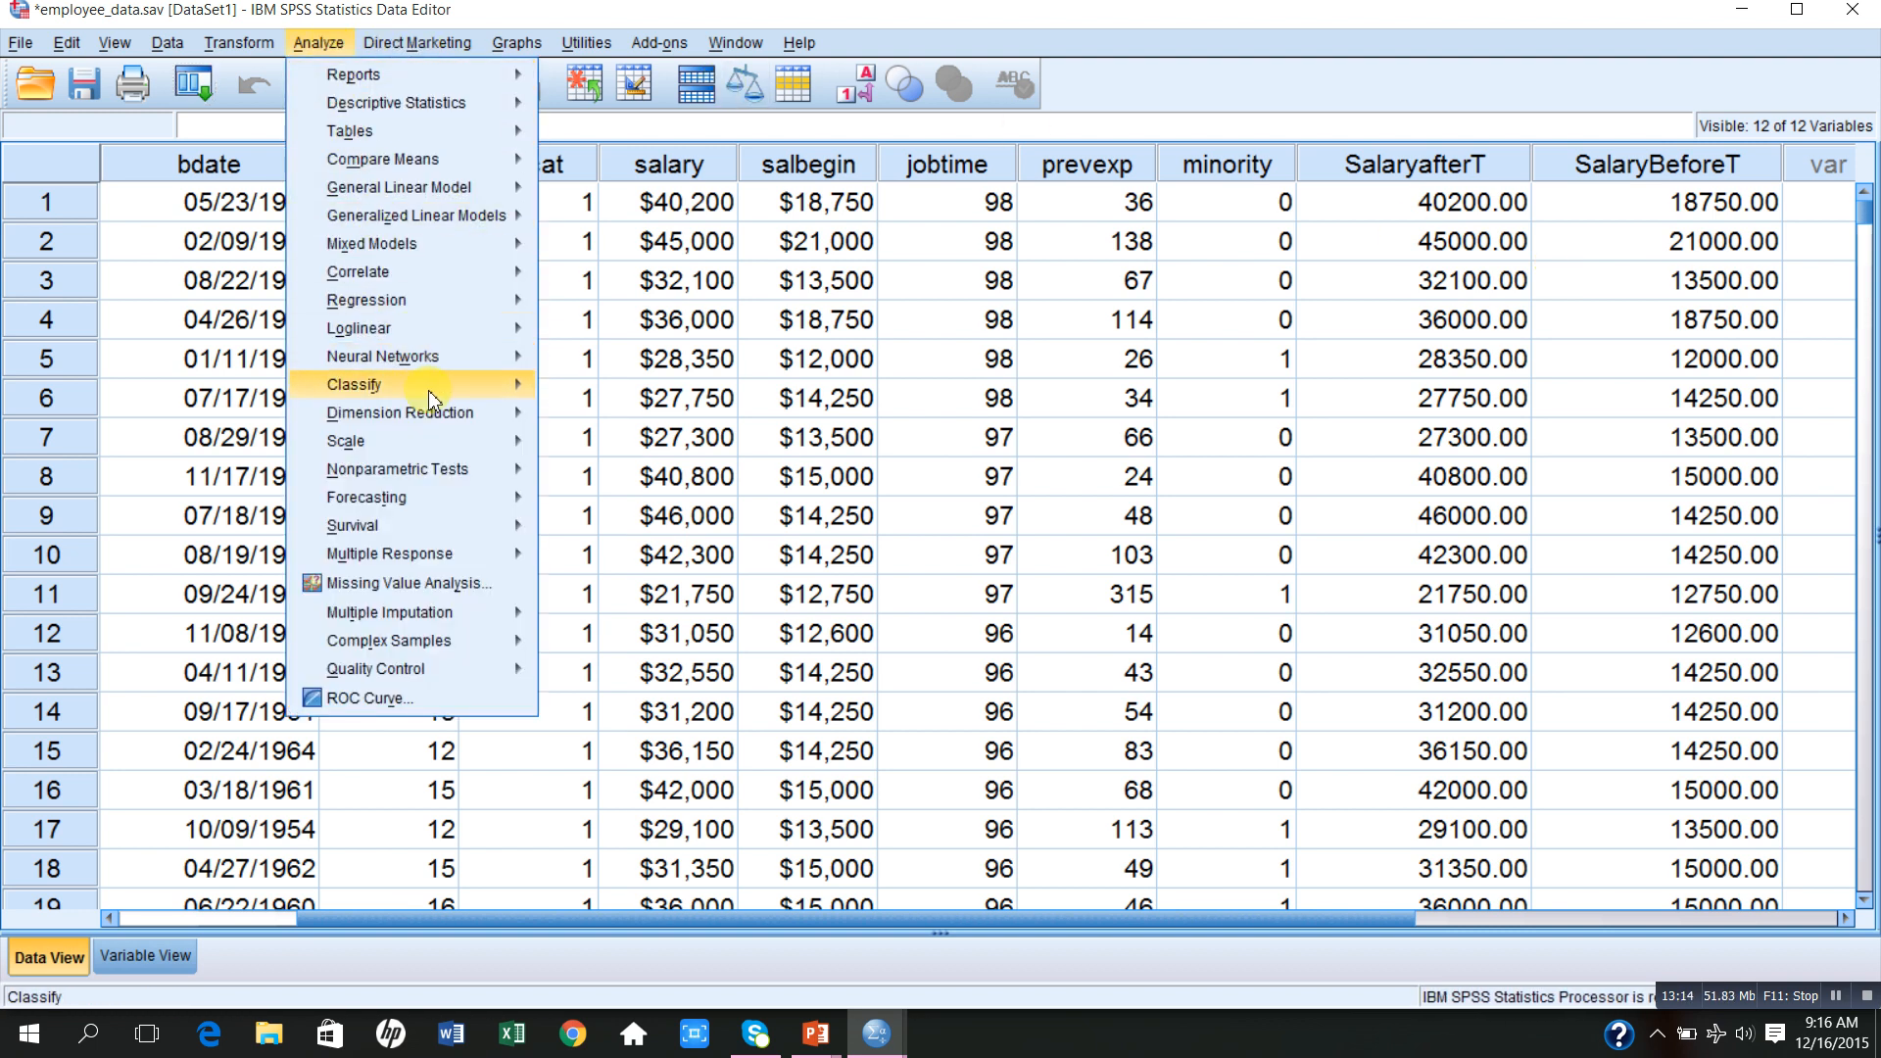
{"action": "mouse_move", "coordinate": [460, 476]}
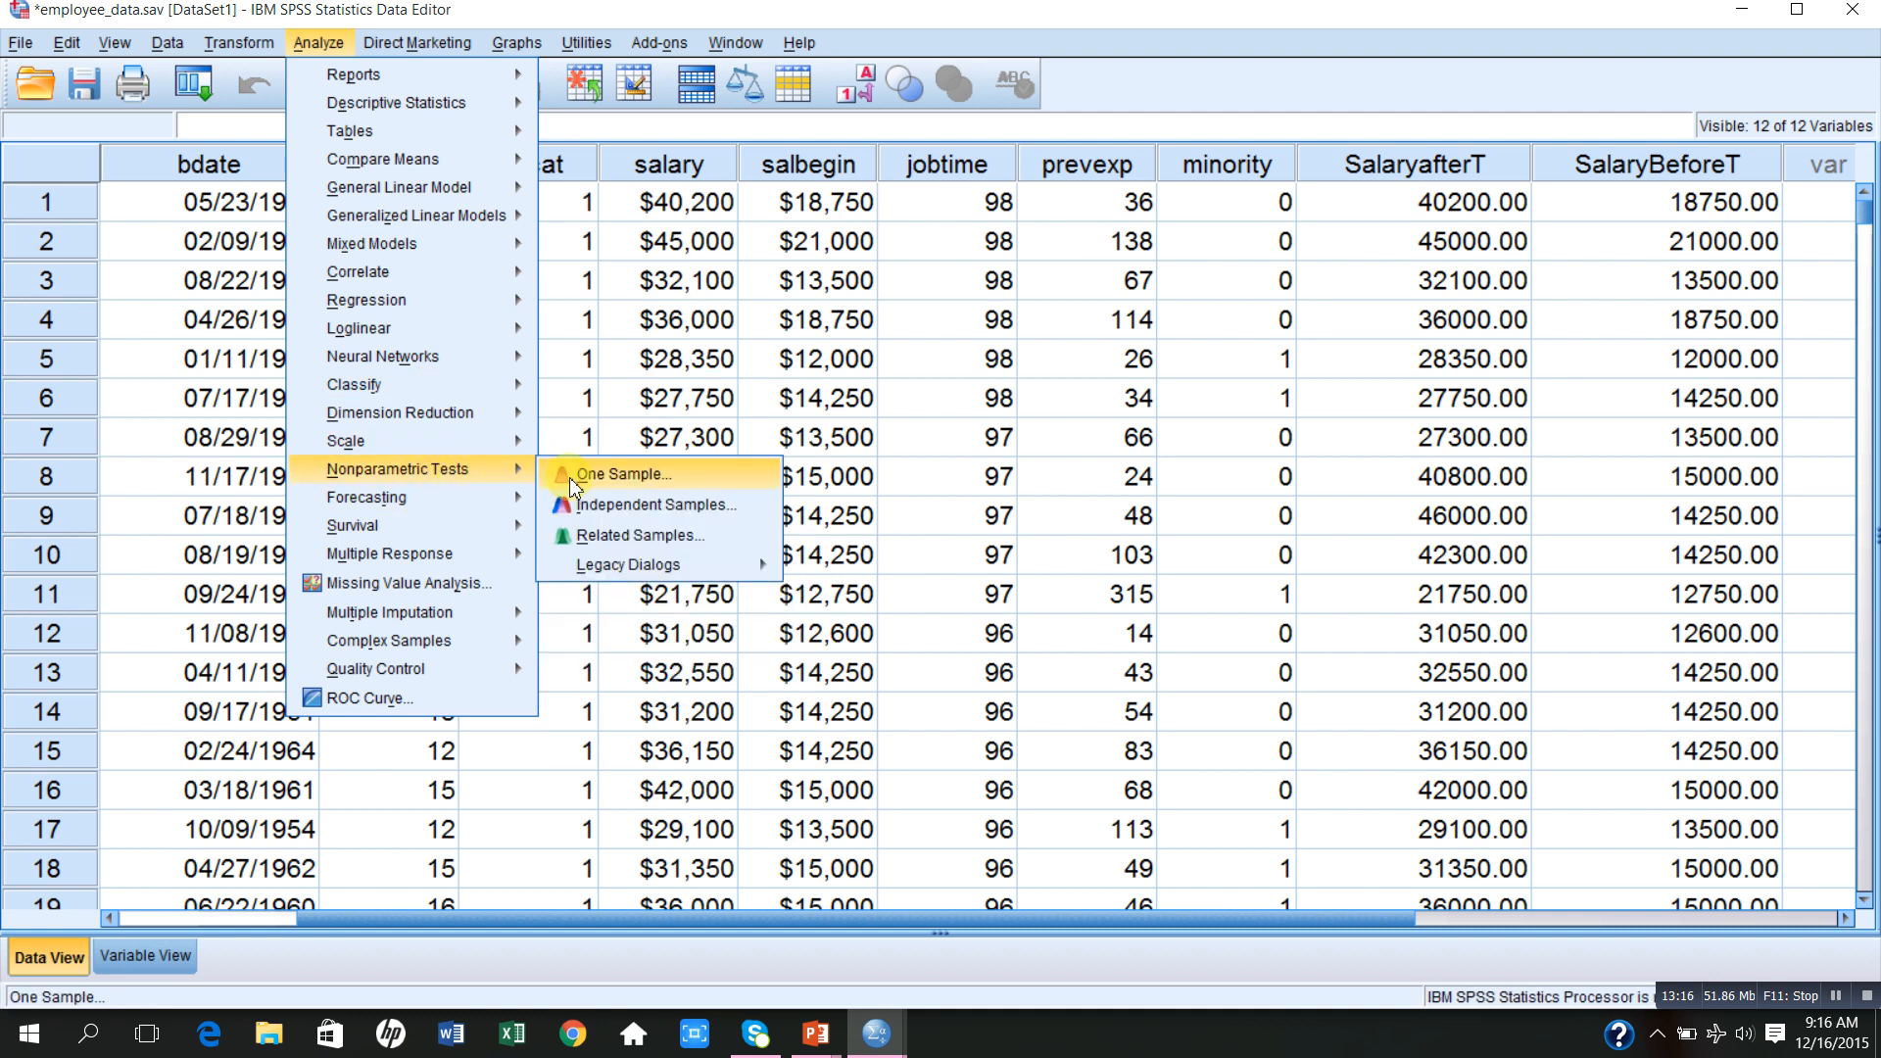
{"action": "mouse_move", "coordinate": [656, 565]}
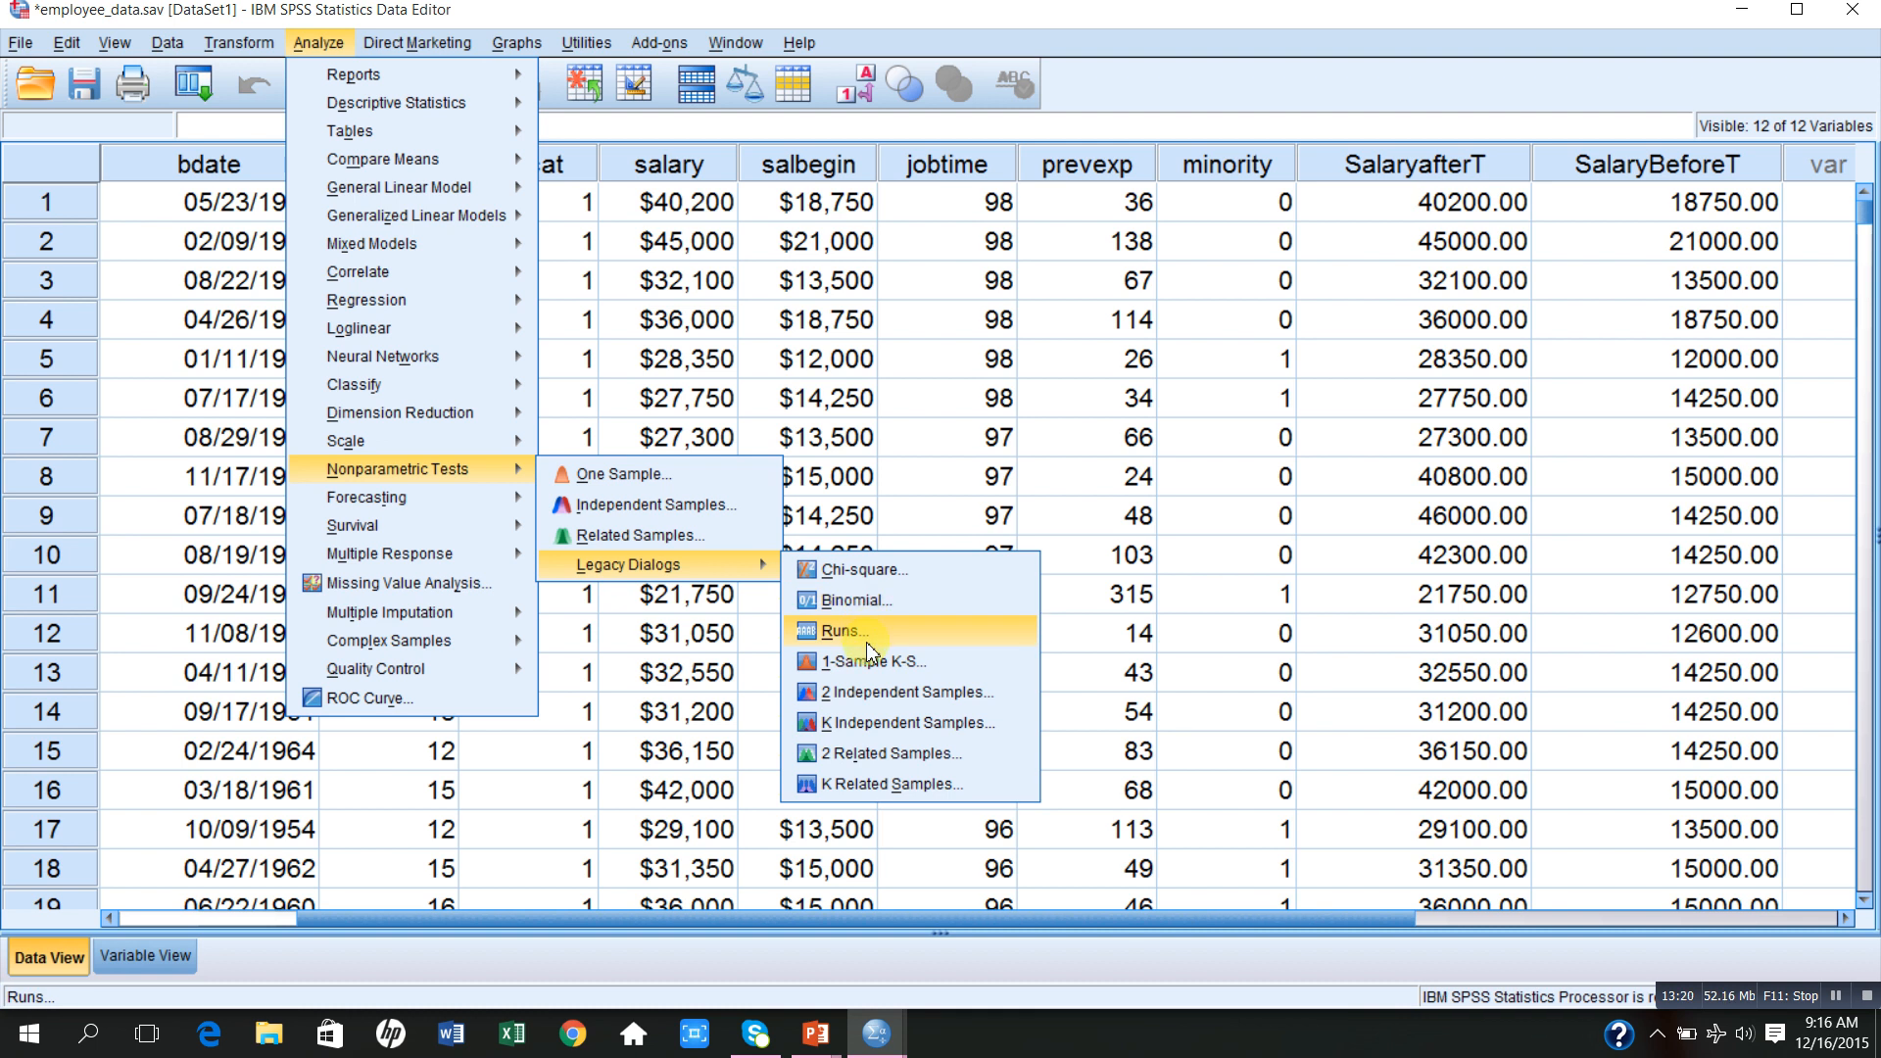
{"action": "left_click", "coordinate": [909, 757]}
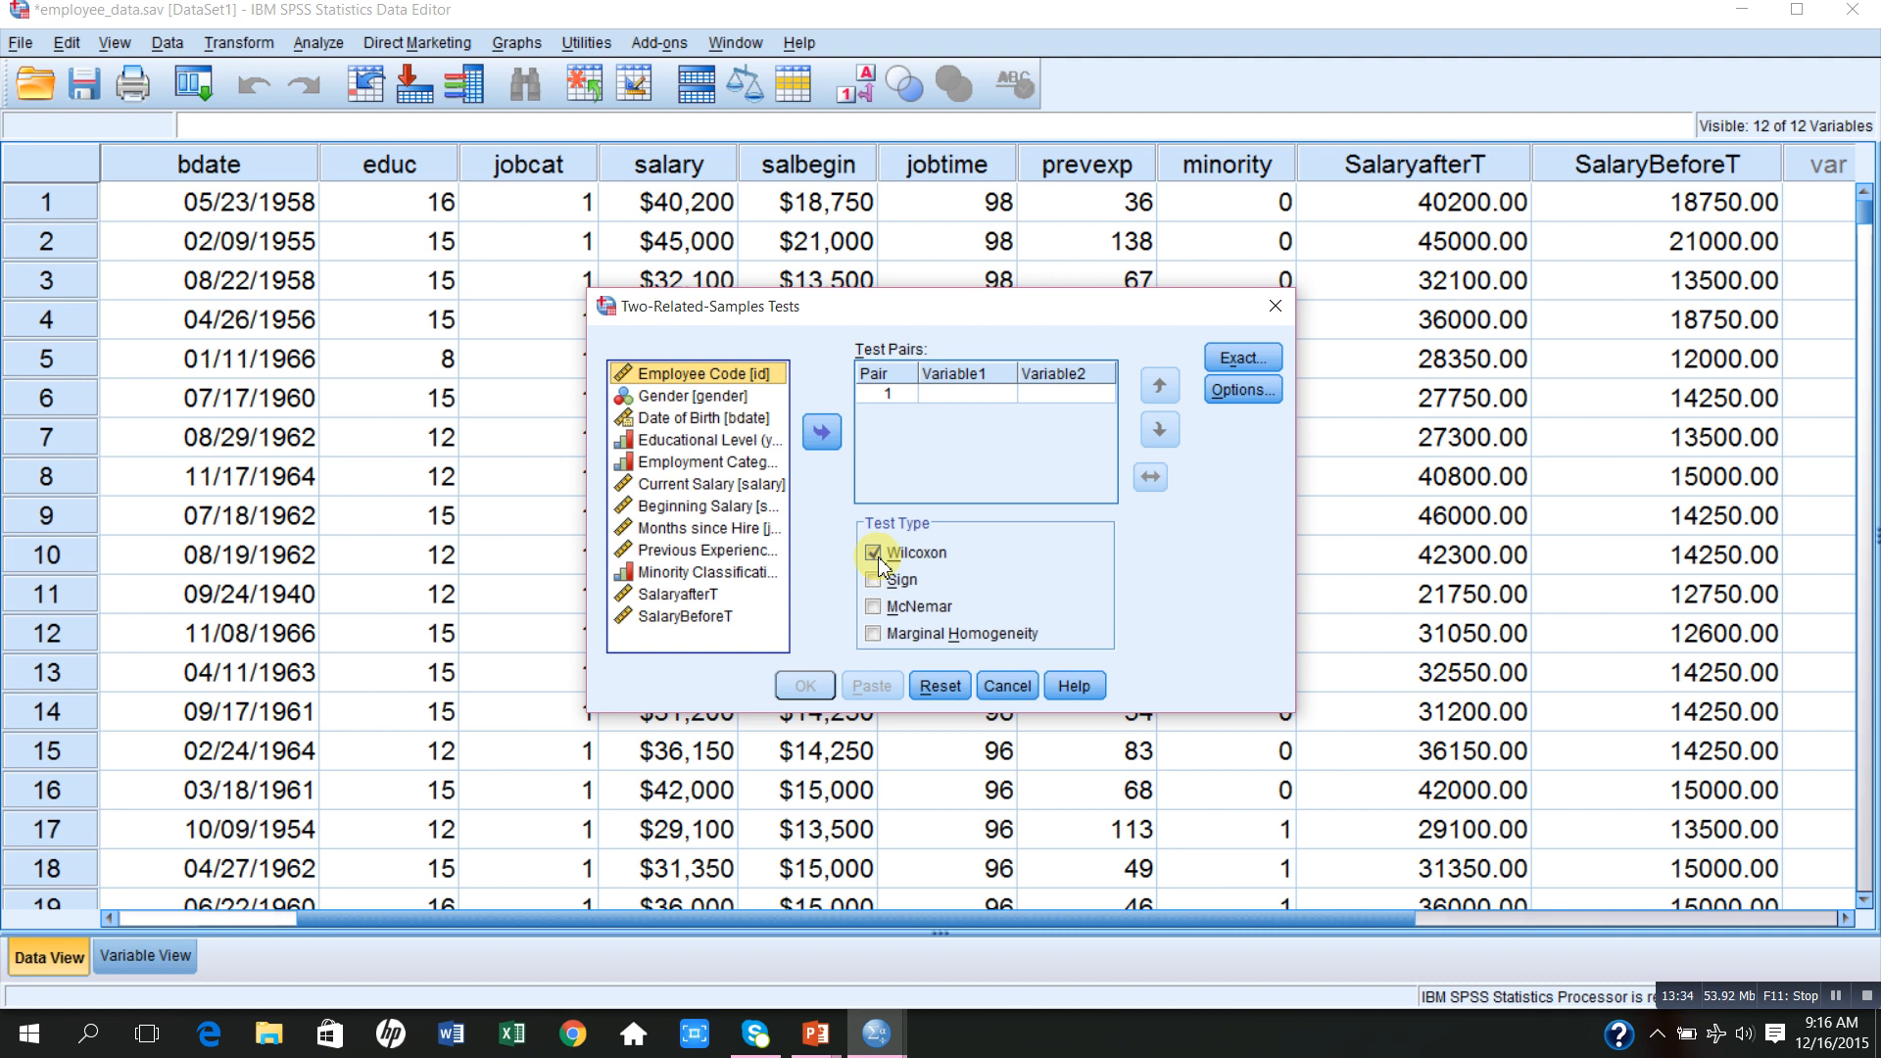
{"action": "left_click", "coordinate": [686, 595]}
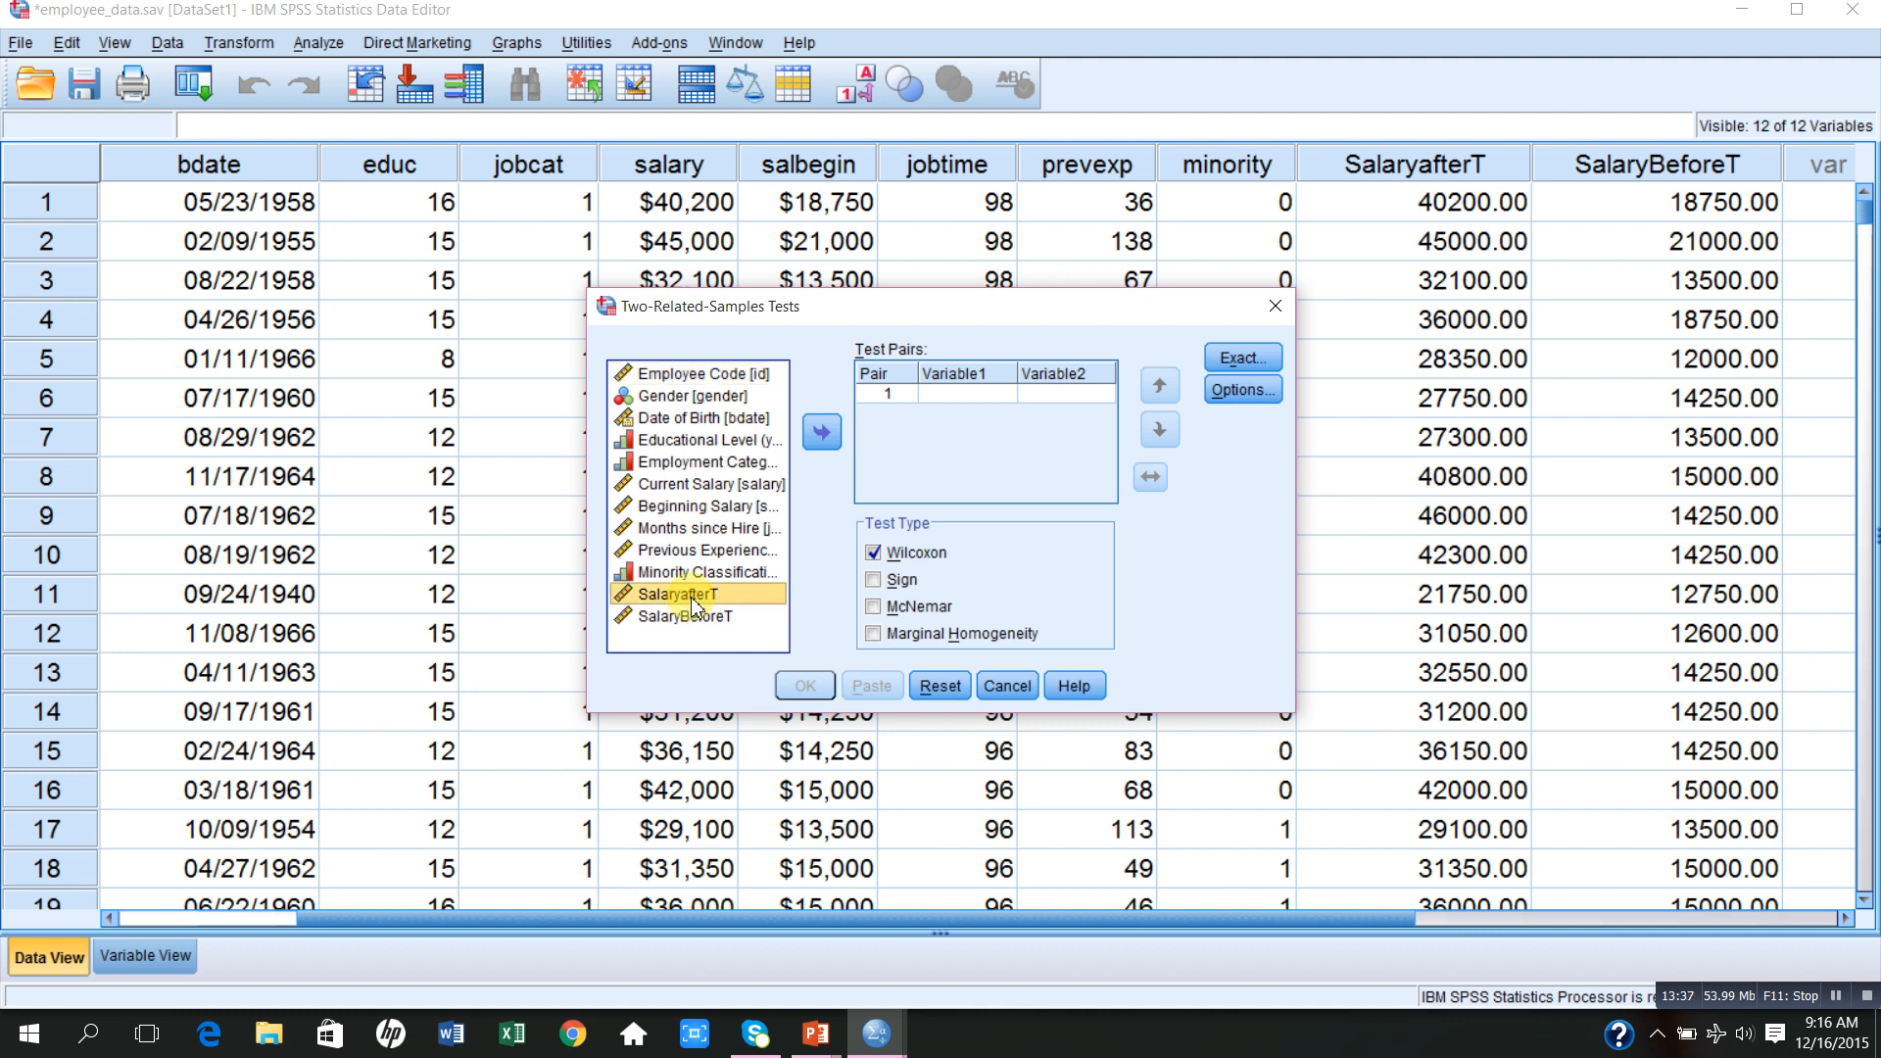
{"action": "left_click", "coordinate": [820, 456]}
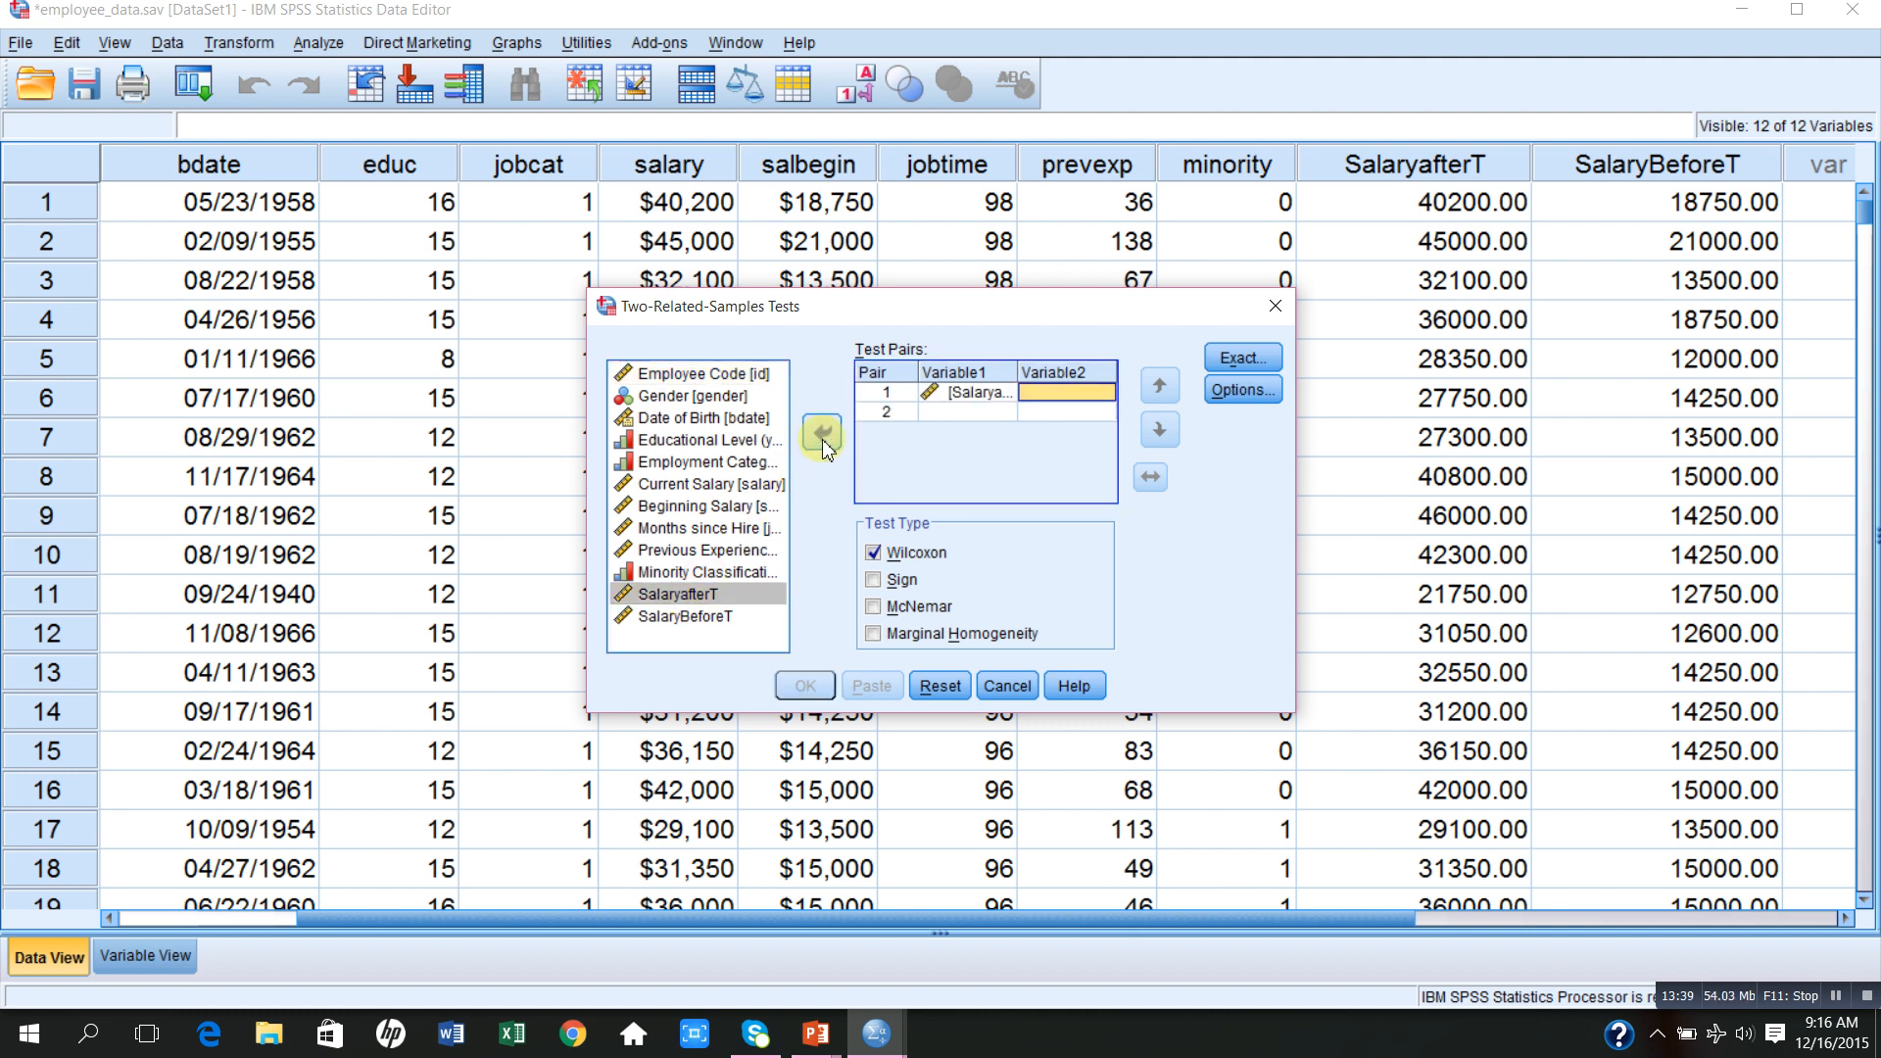
{"action": "left_click", "coordinate": [718, 619]}
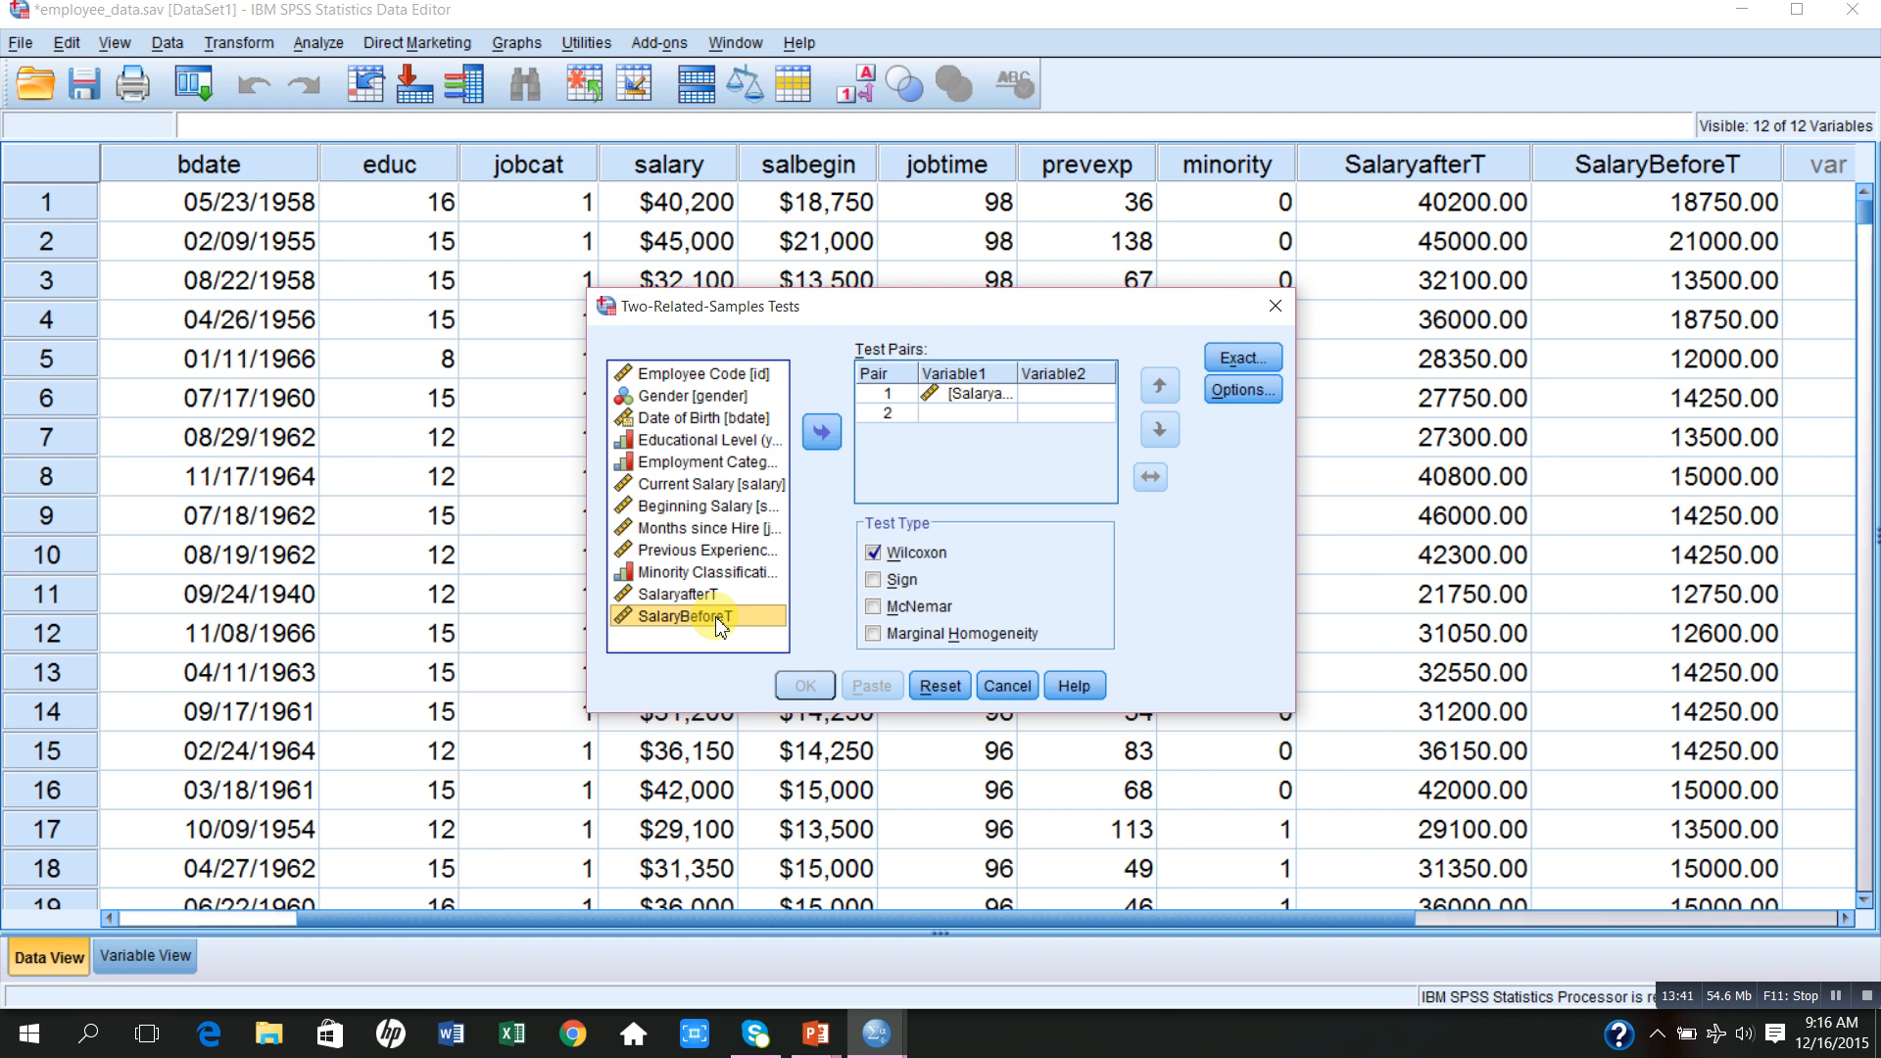
{"action": "left_click", "coordinate": [820, 448]}
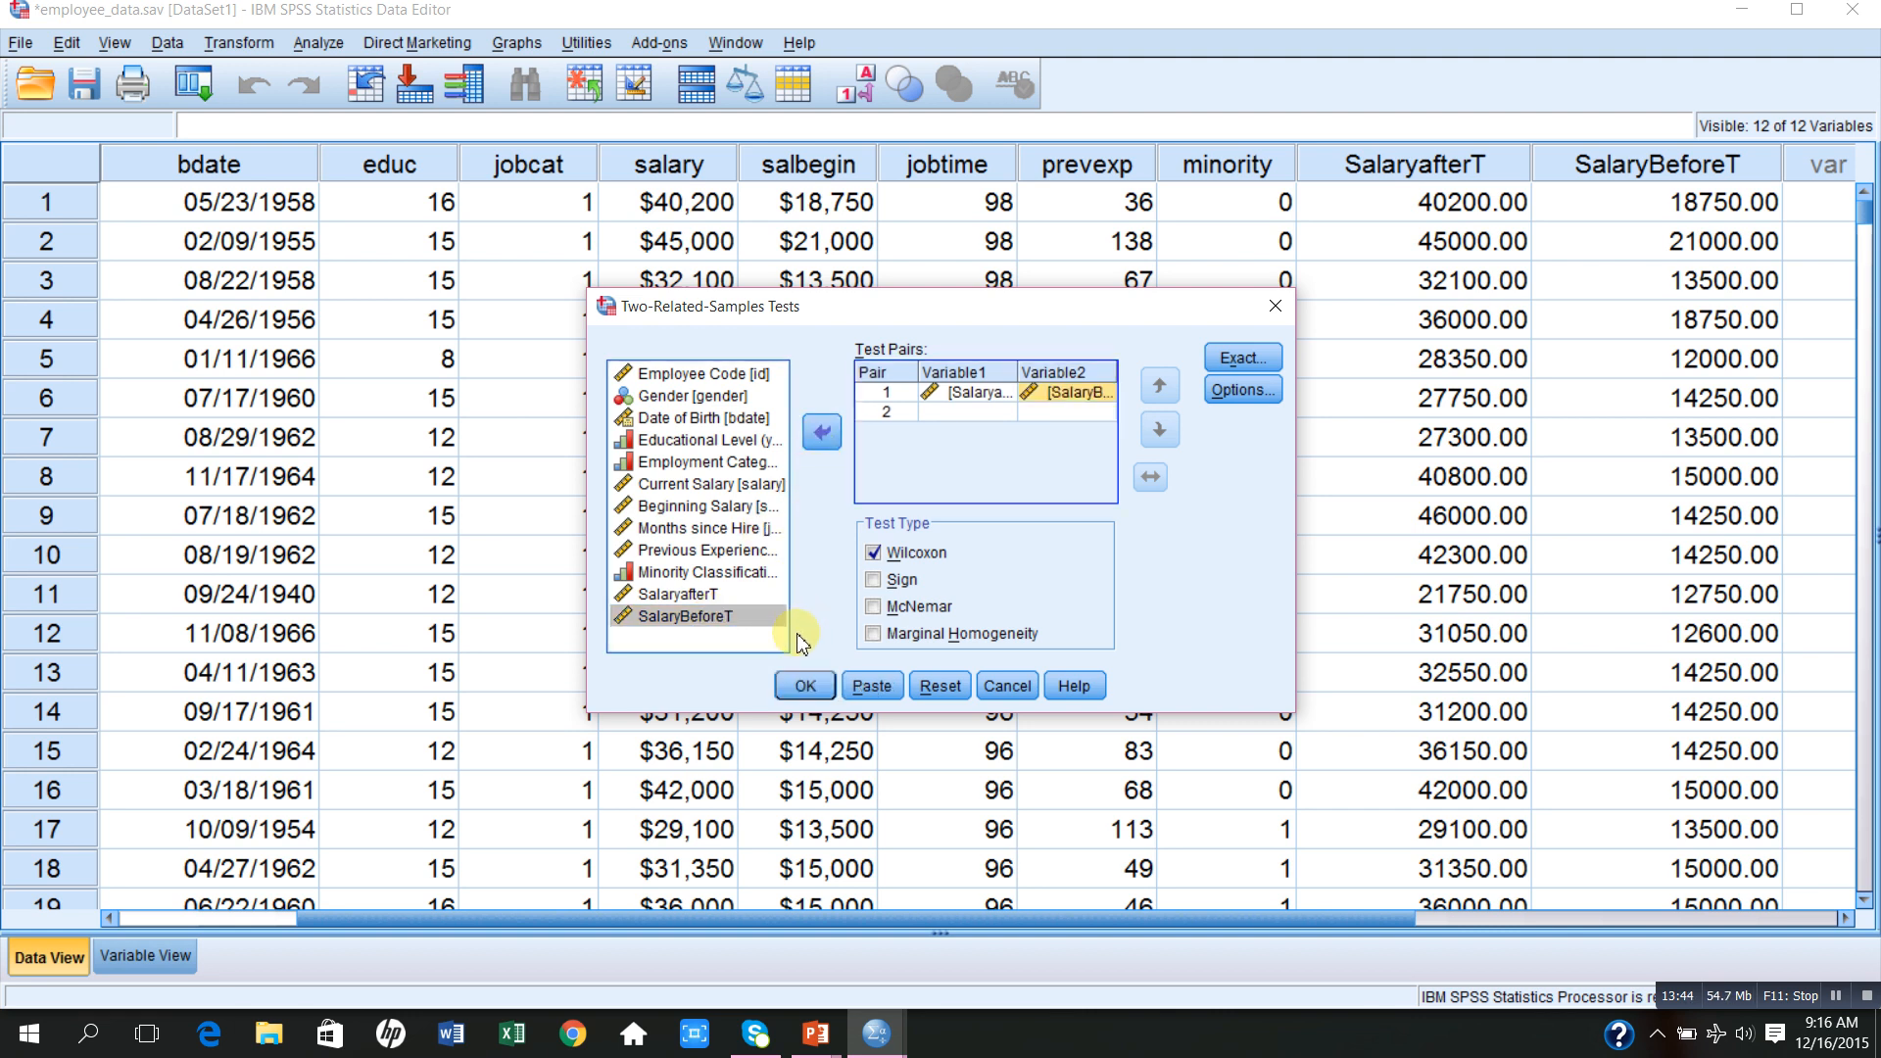
- Run the Wilcoxon test and view its complete Ranks and Test Statistics tables in the output
{"action": "left_click", "coordinate": [803, 683]}
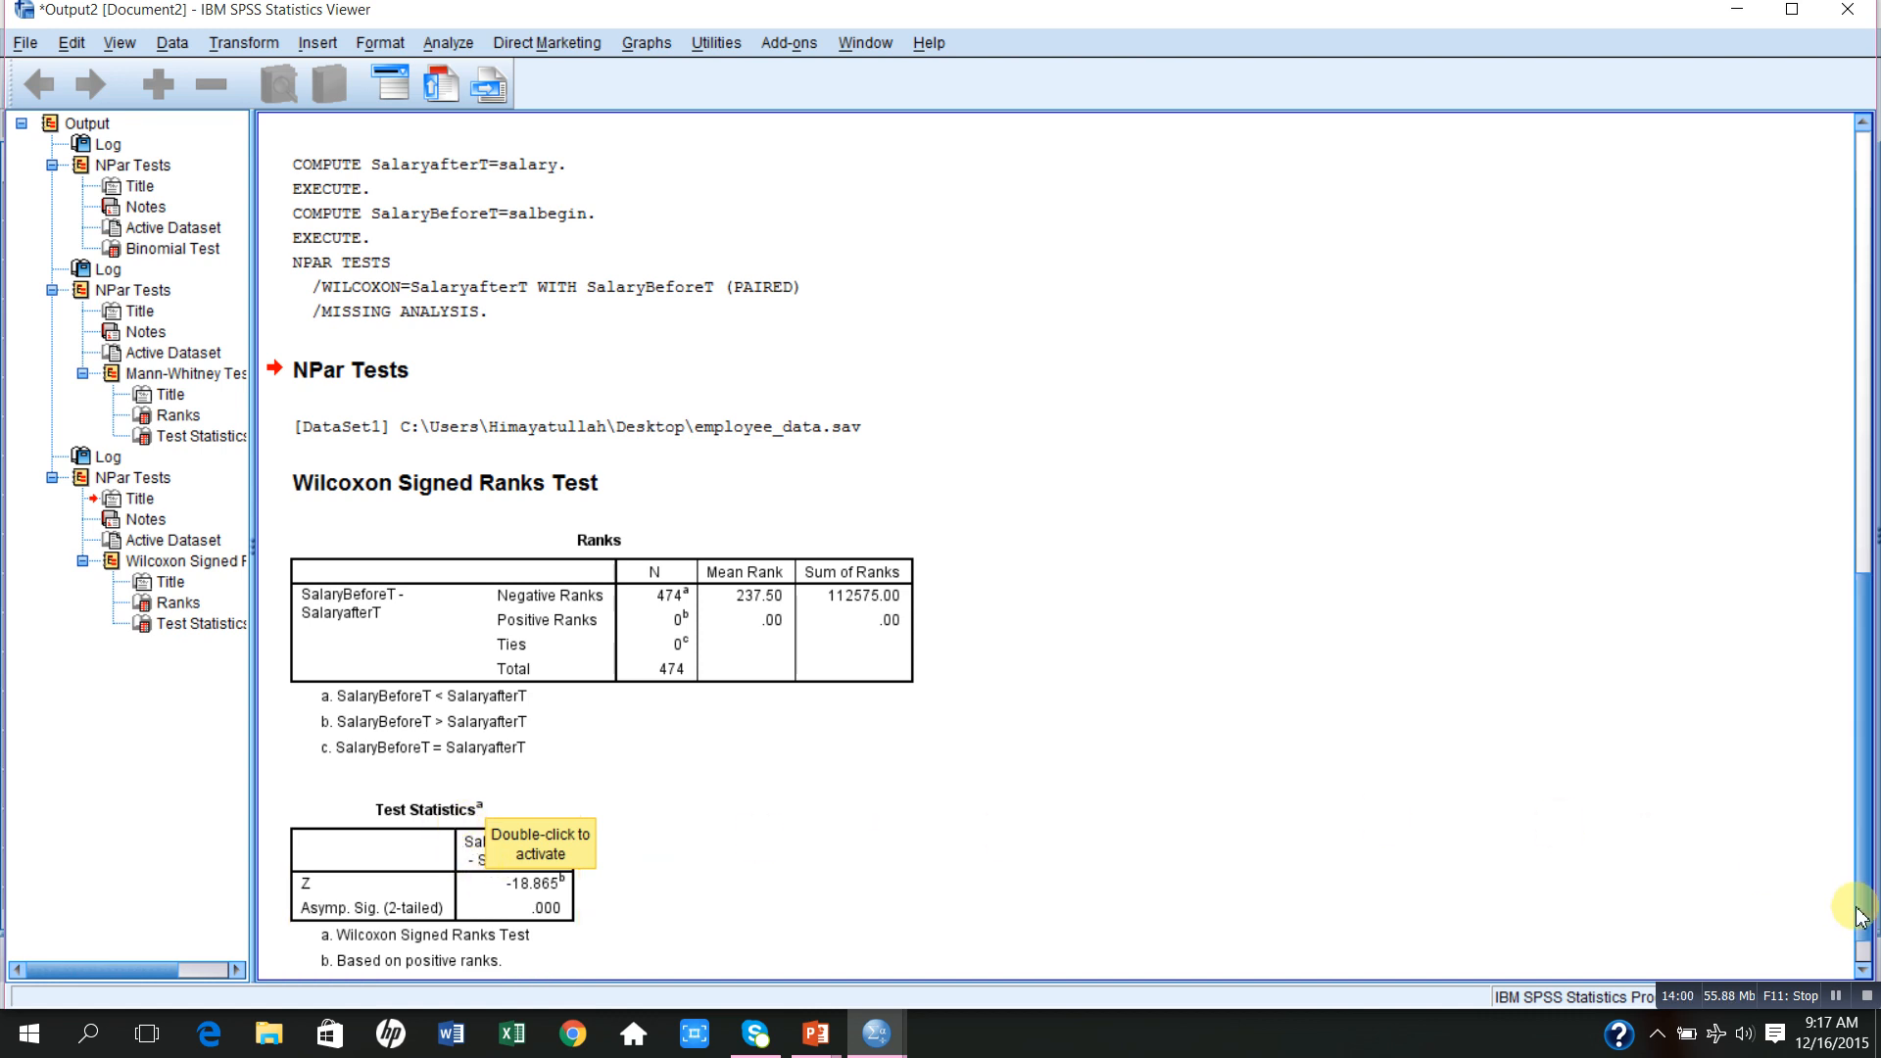
{"action": "left_click", "coordinate": [1863, 972]}
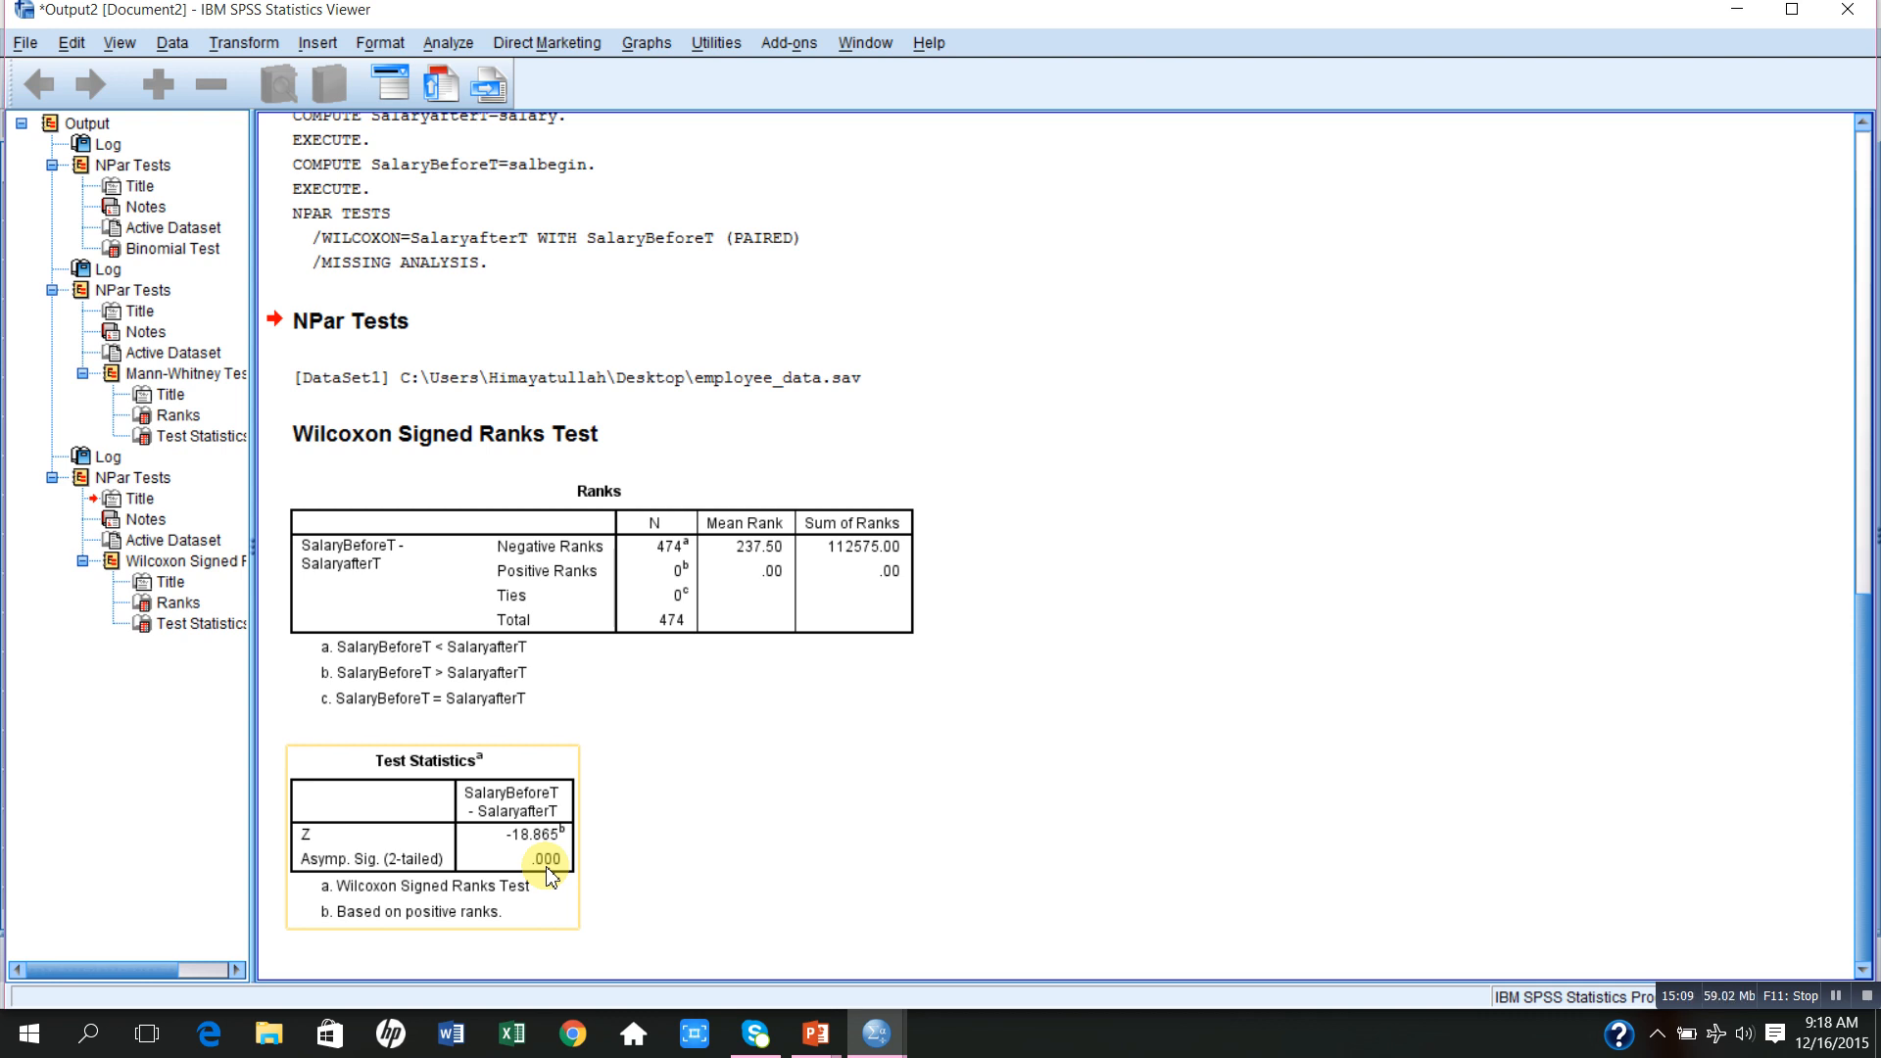
{"action": "left_click", "coordinate": [619, 852]}
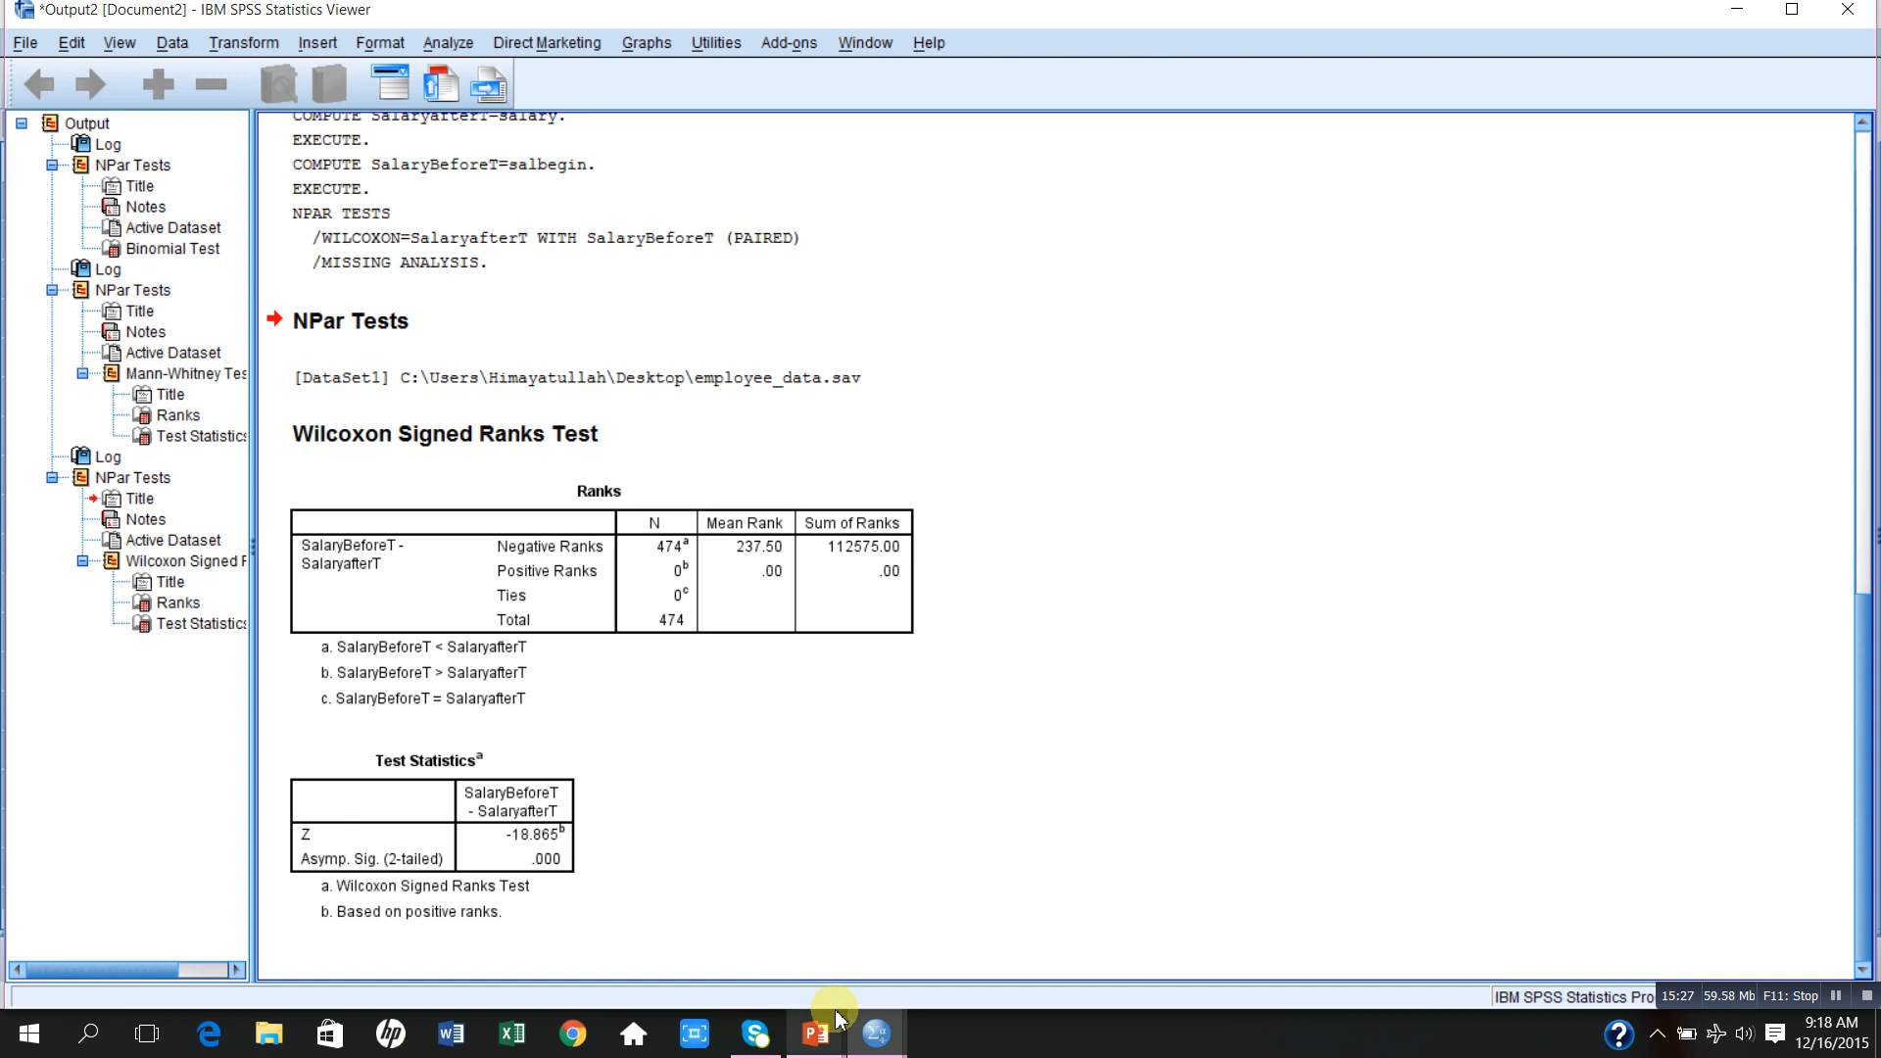
- Return to the employee_data.sav data and open the legacy nonparametric test for K independent samples
{"action": "mouse_move", "coordinate": [875, 1046]}
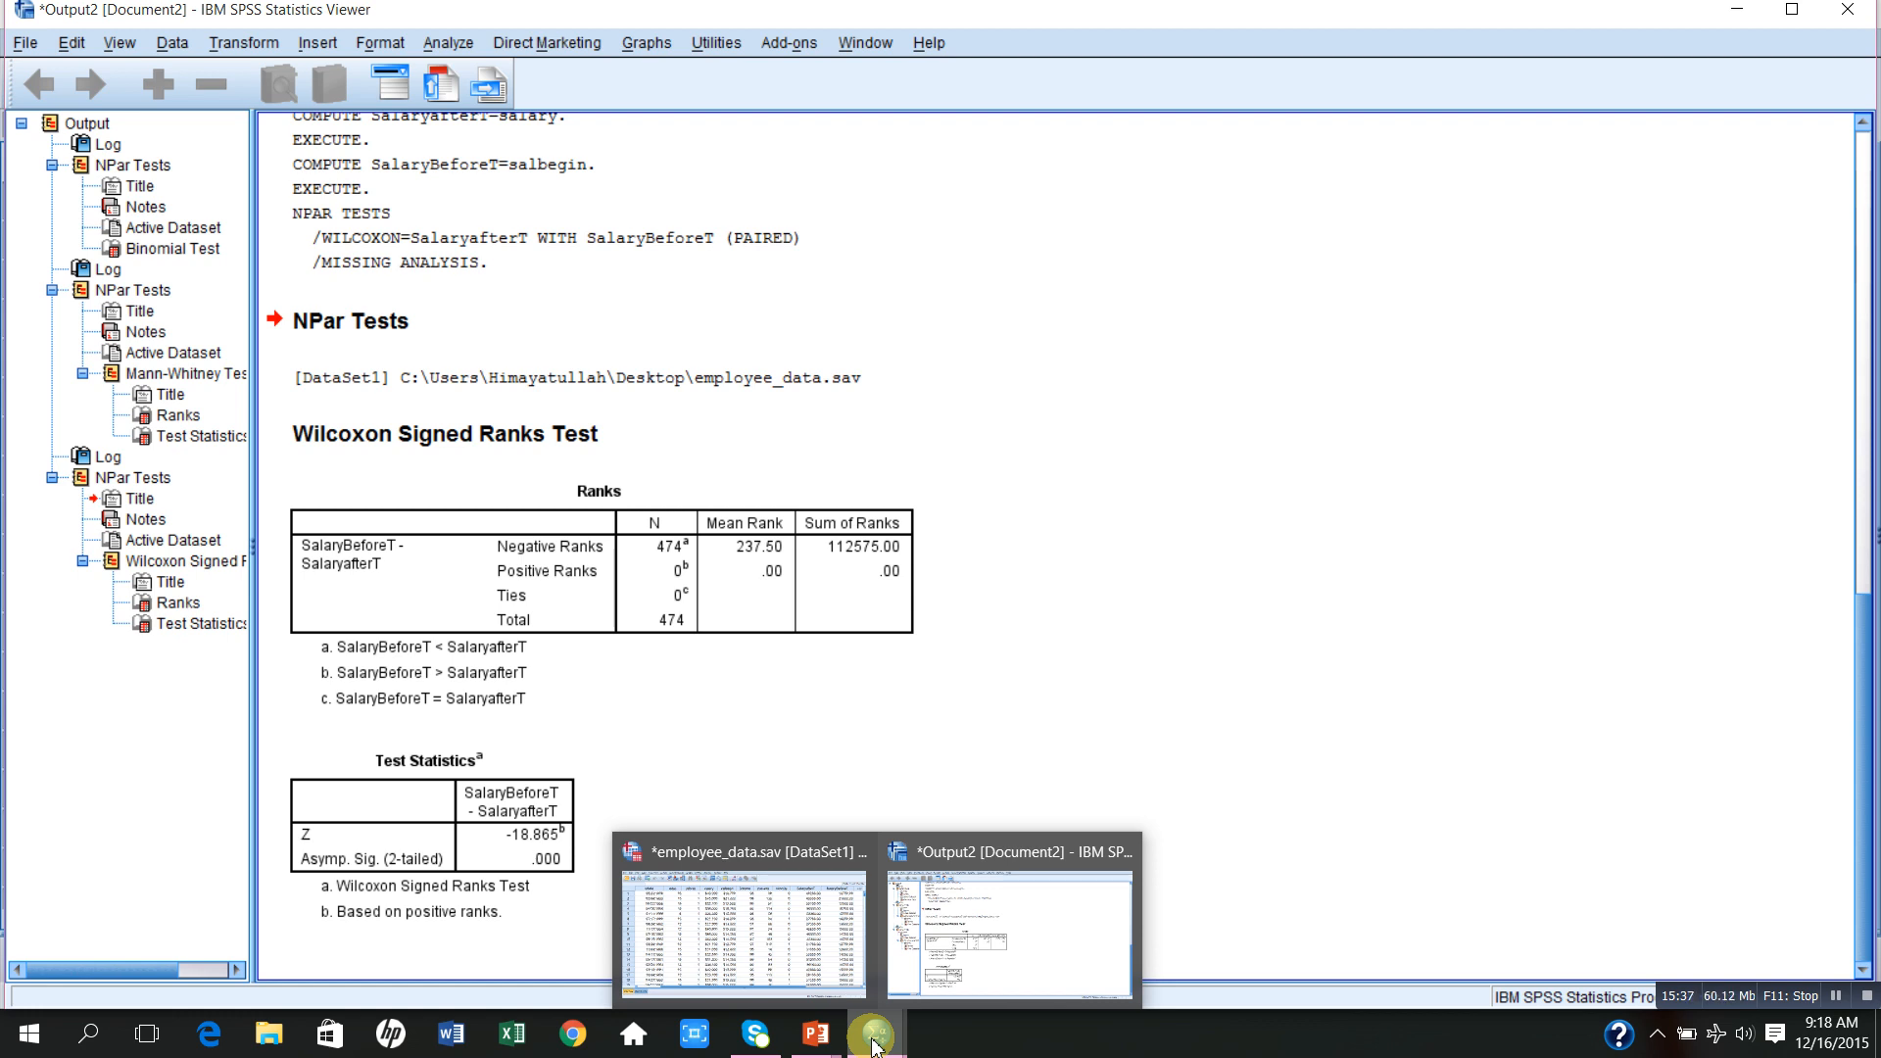
{"action": "left_click", "coordinate": [801, 972]}
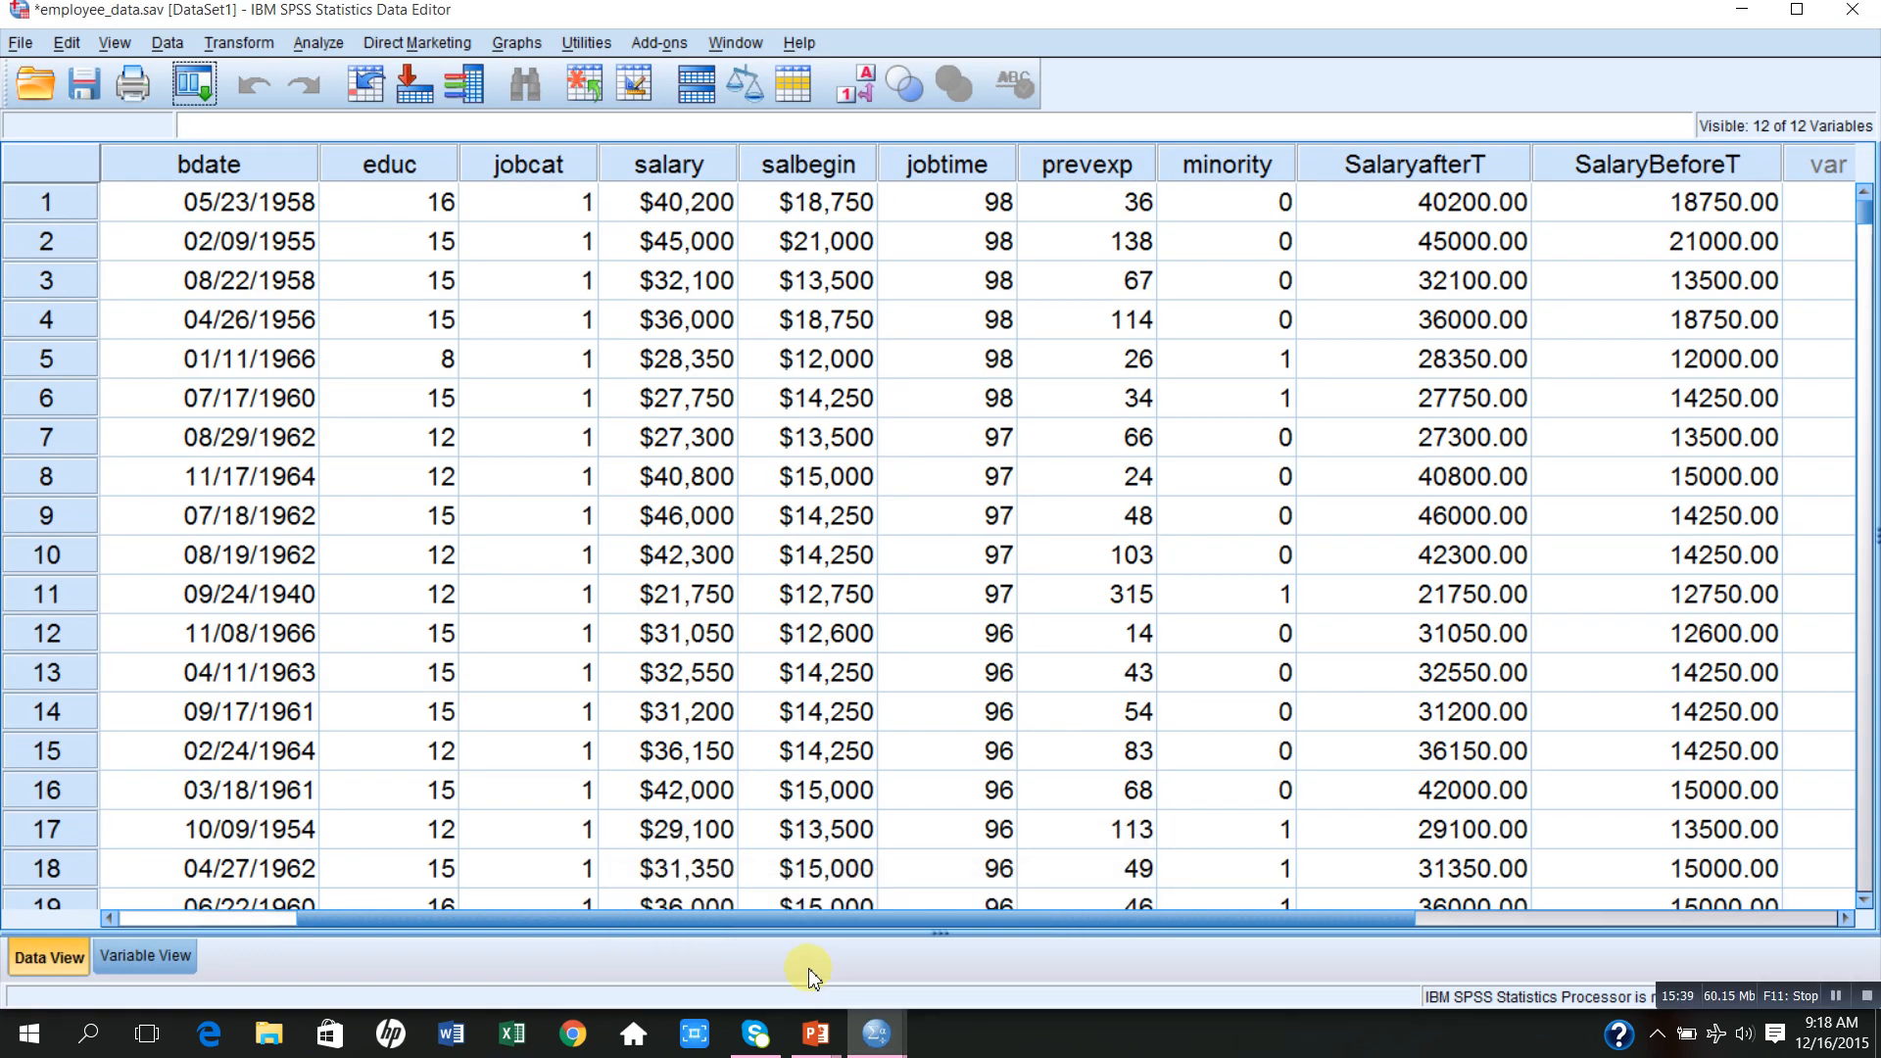
{"action": "left_click", "coordinate": [313, 47]}
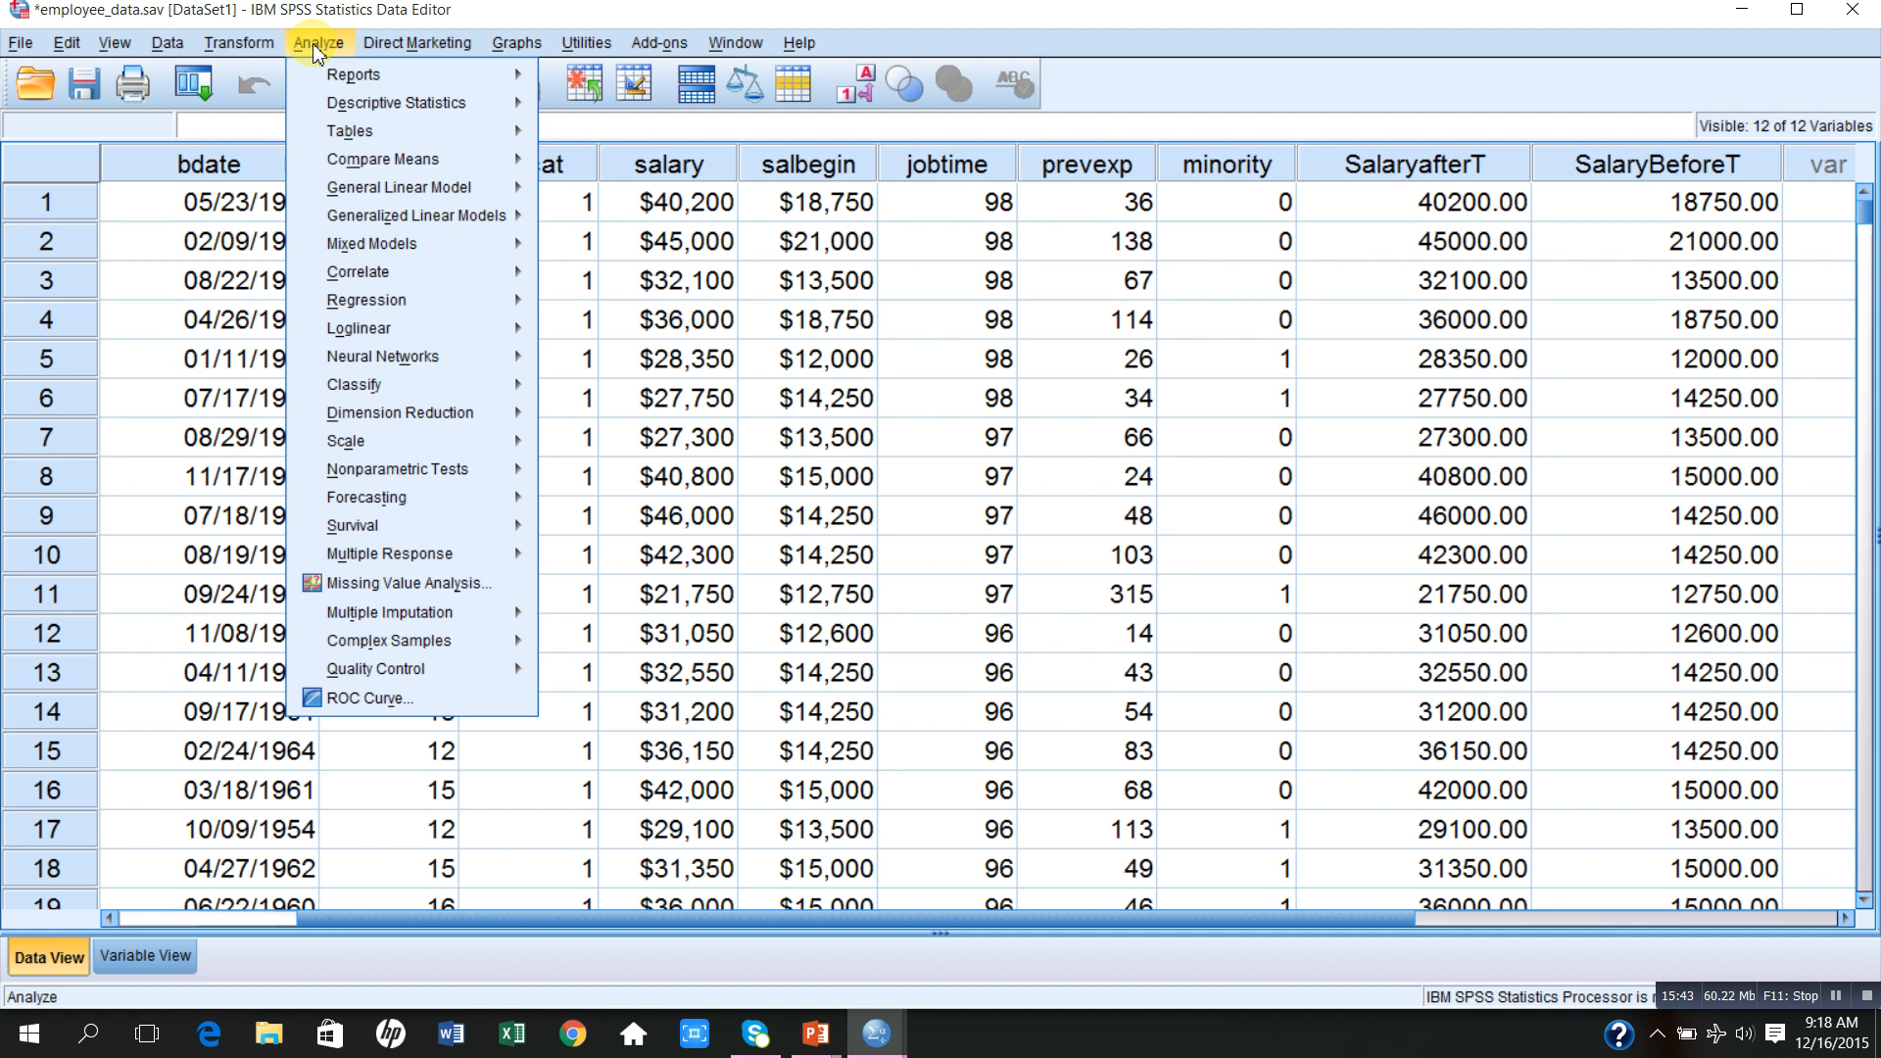
{"action": "mouse_move", "coordinate": [444, 477]}
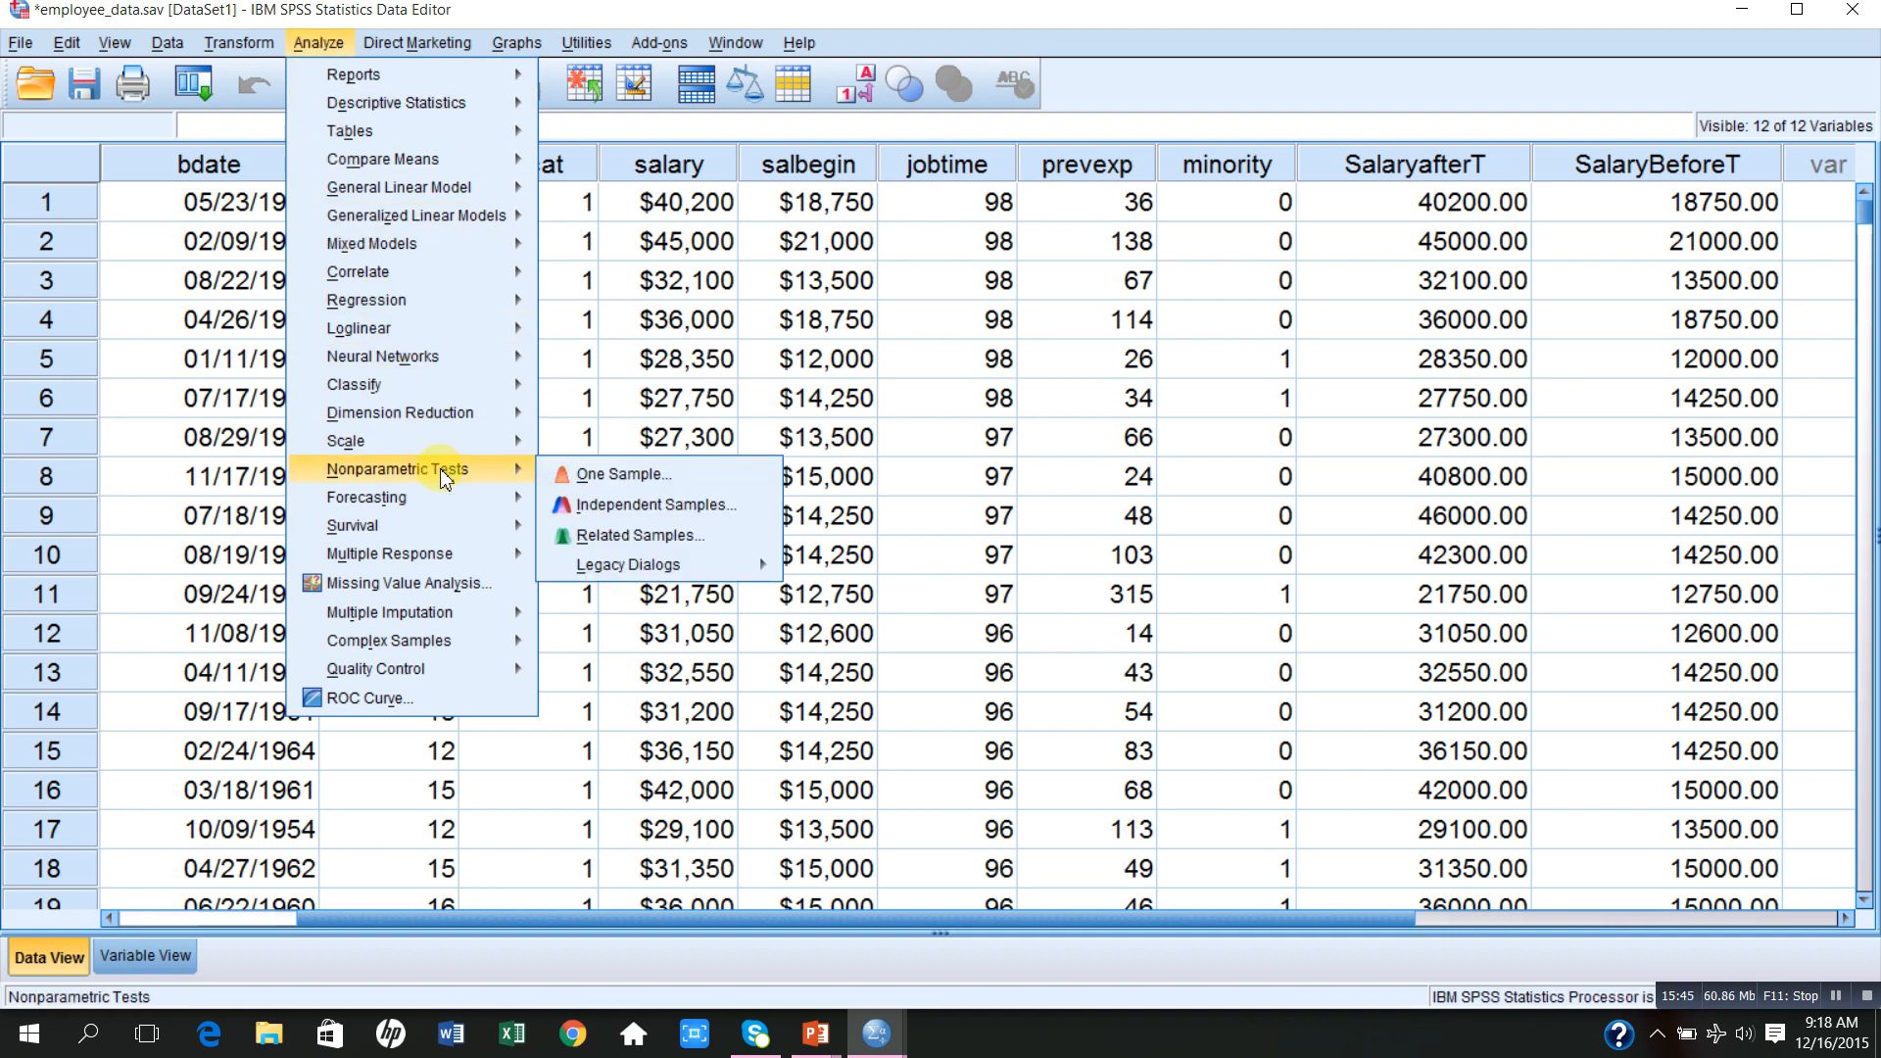
{"action": "mouse_move", "coordinate": [652, 573]}
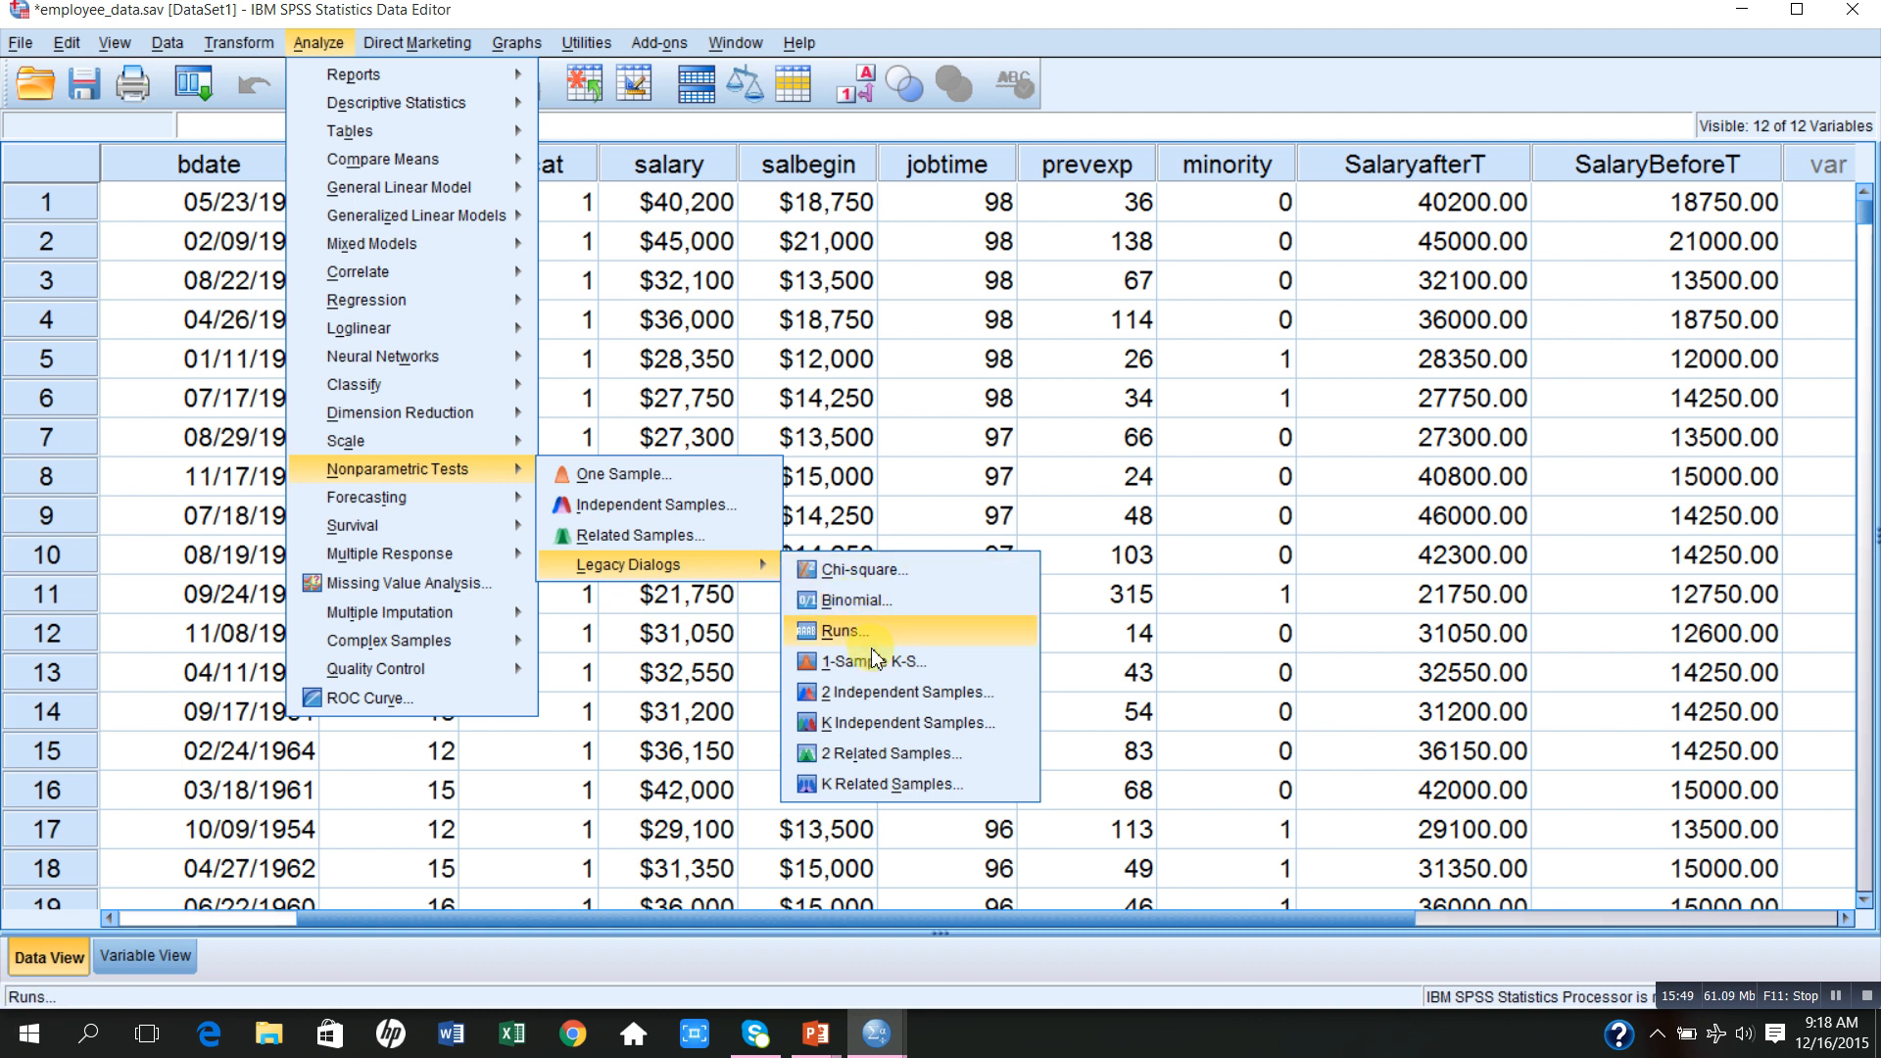
{"action": "left_click", "coordinate": [889, 725]}
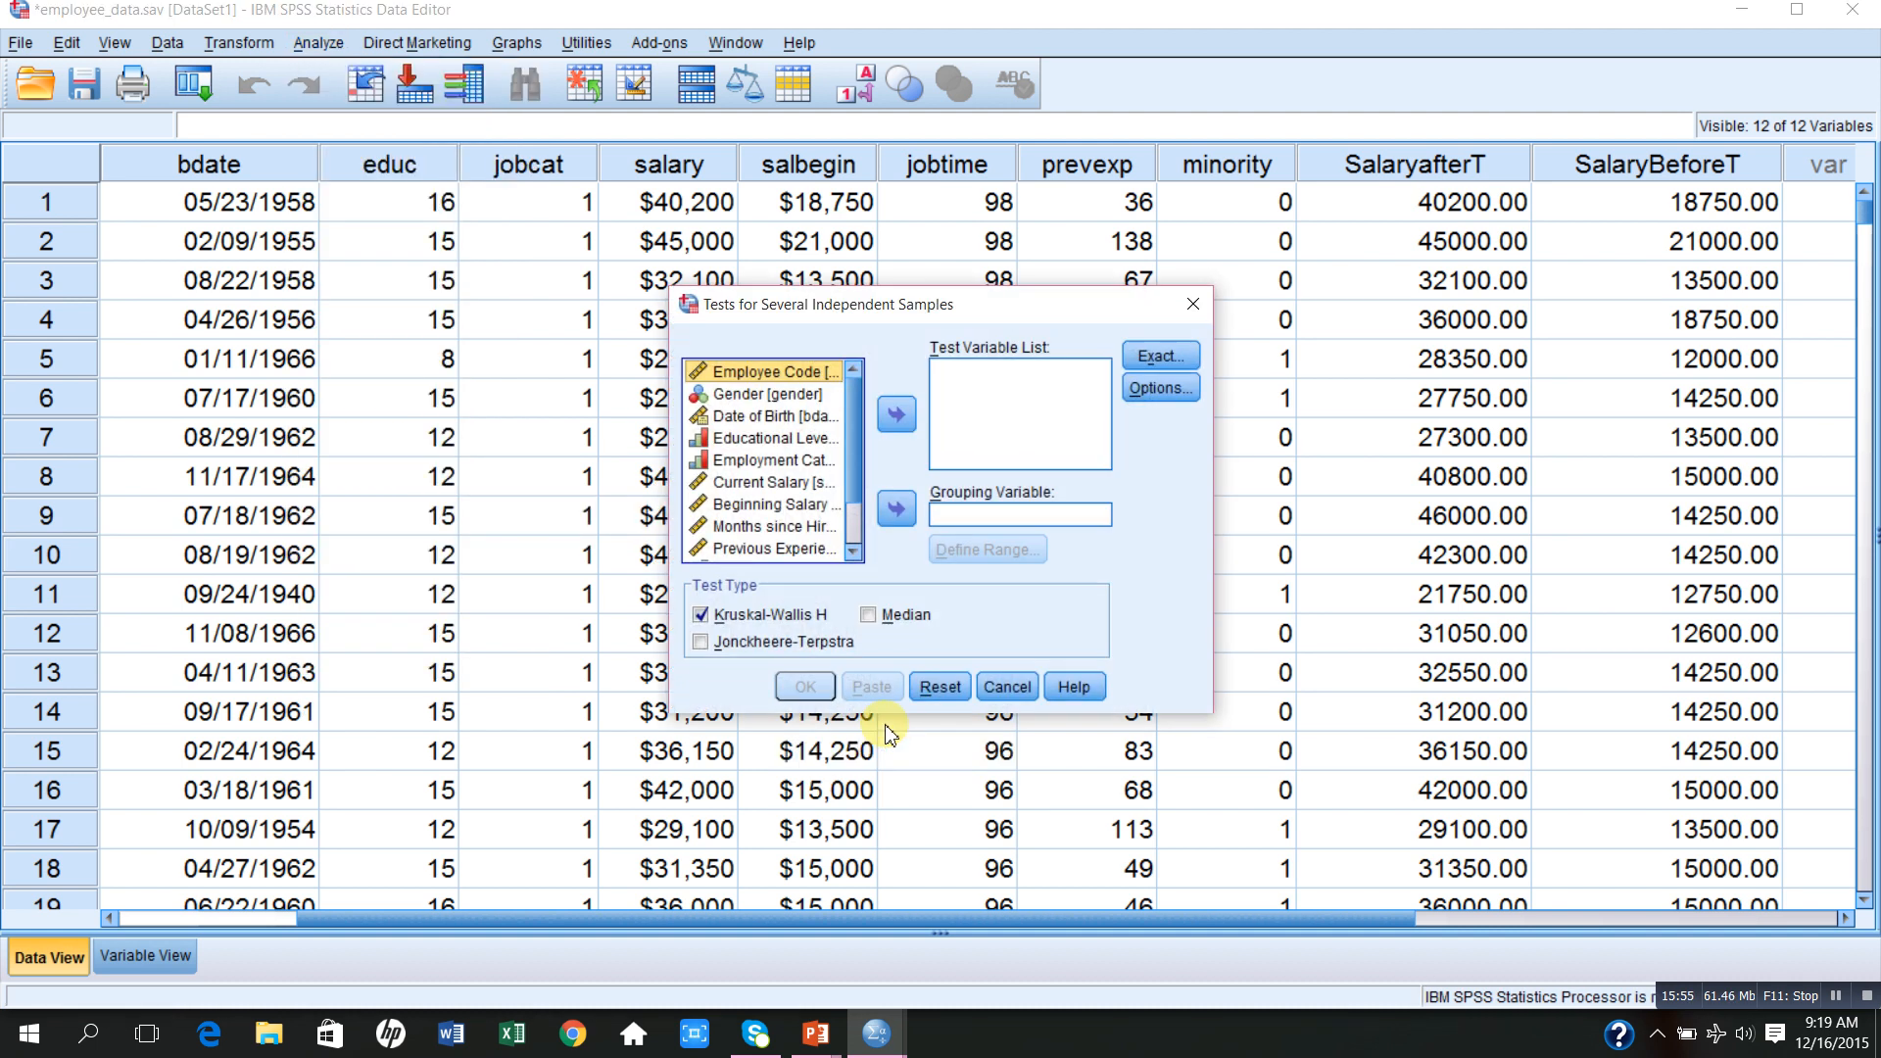
- Assign Current Salary as the test variable and Employment Category (jobcat) as the grouping variable for the Kruskal-Wallis H test
{"action": "left_click", "coordinate": [769, 485]}
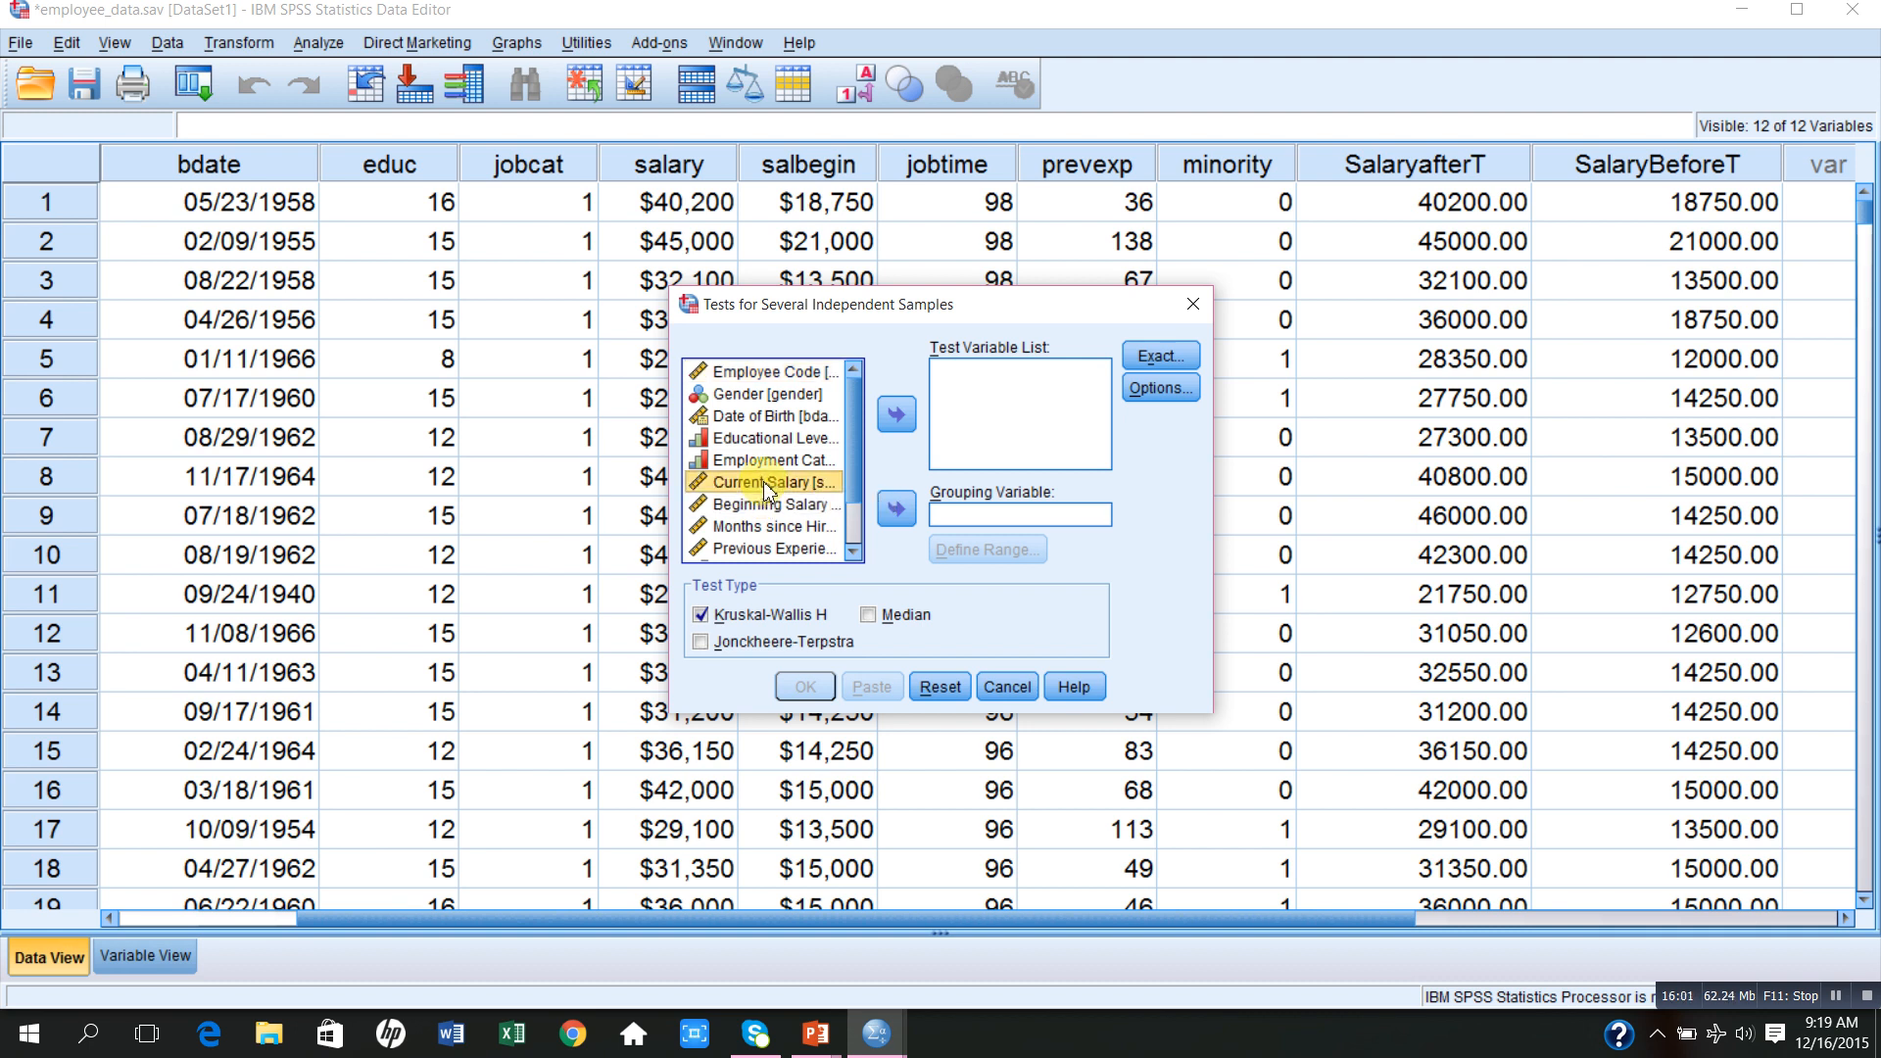
{"action": "left_click", "coordinate": [895, 415]}
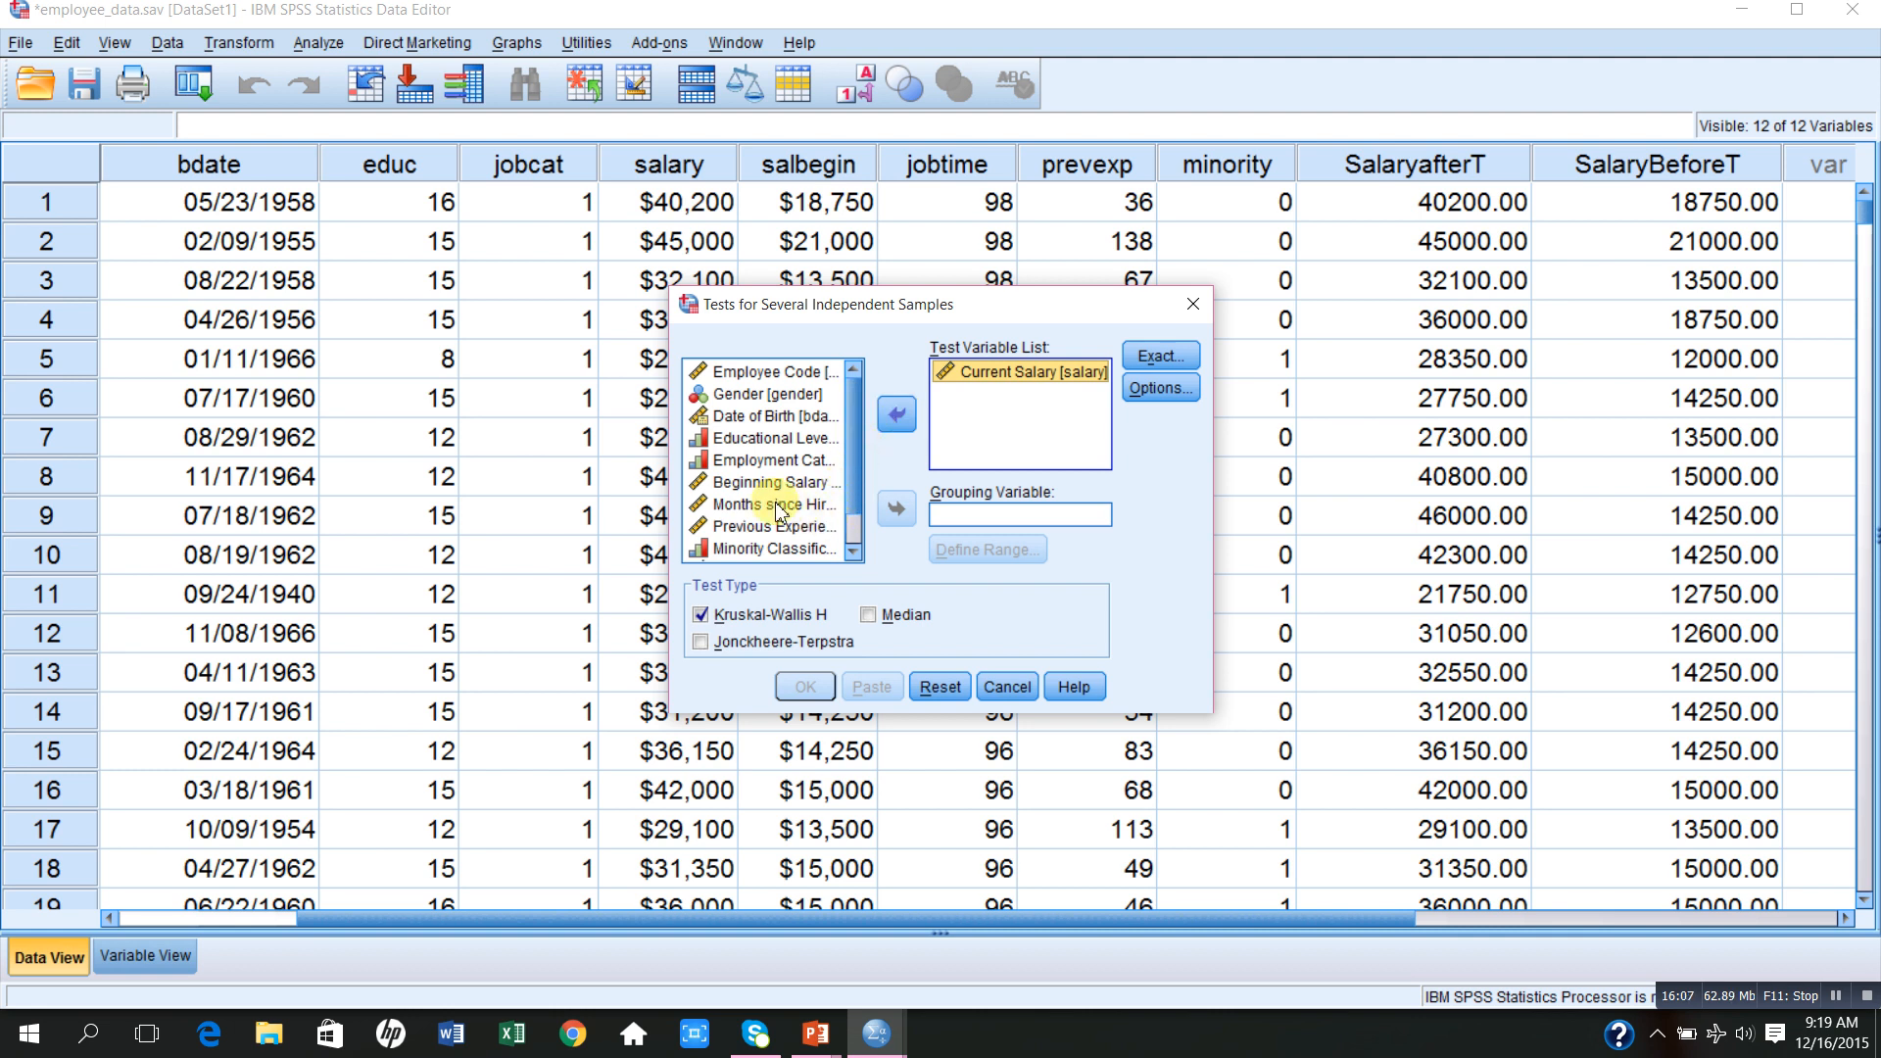
{"action": "left_click", "coordinate": [749, 473]}
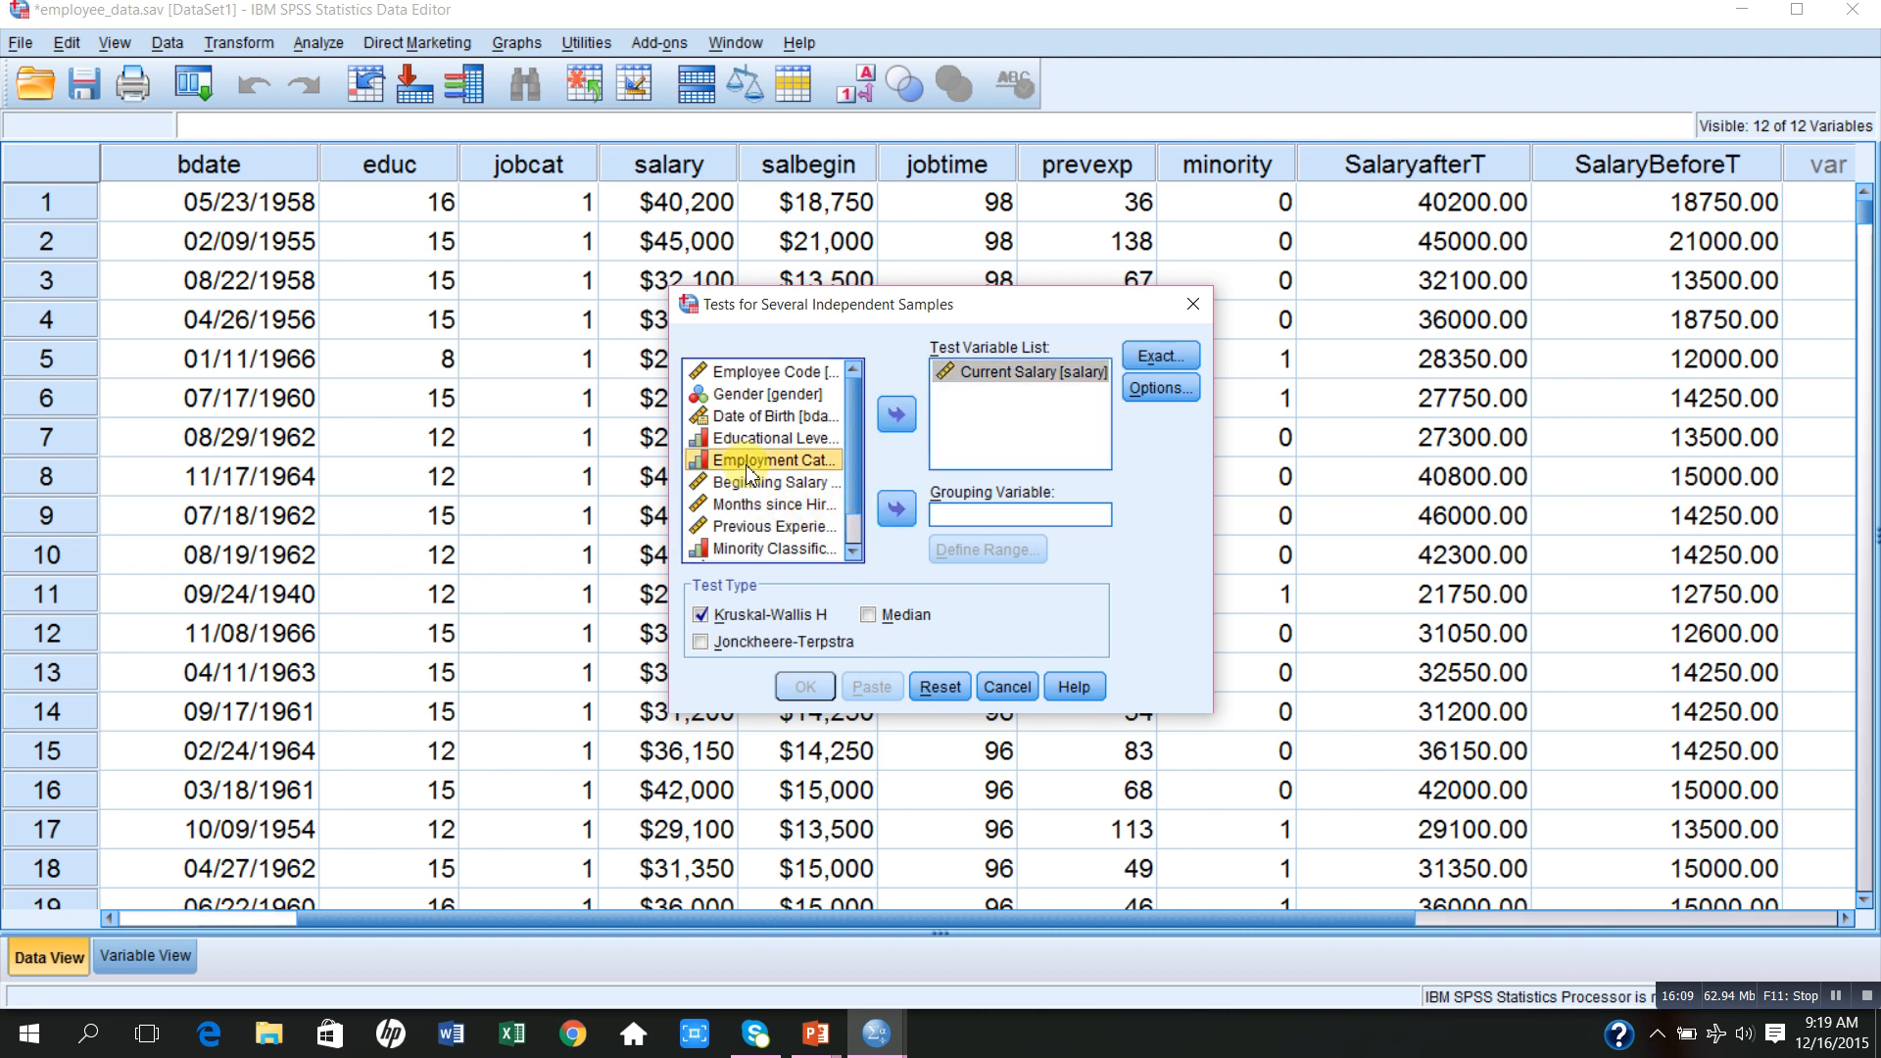
{"action": "left_click", "coordinate": [906, 515]}
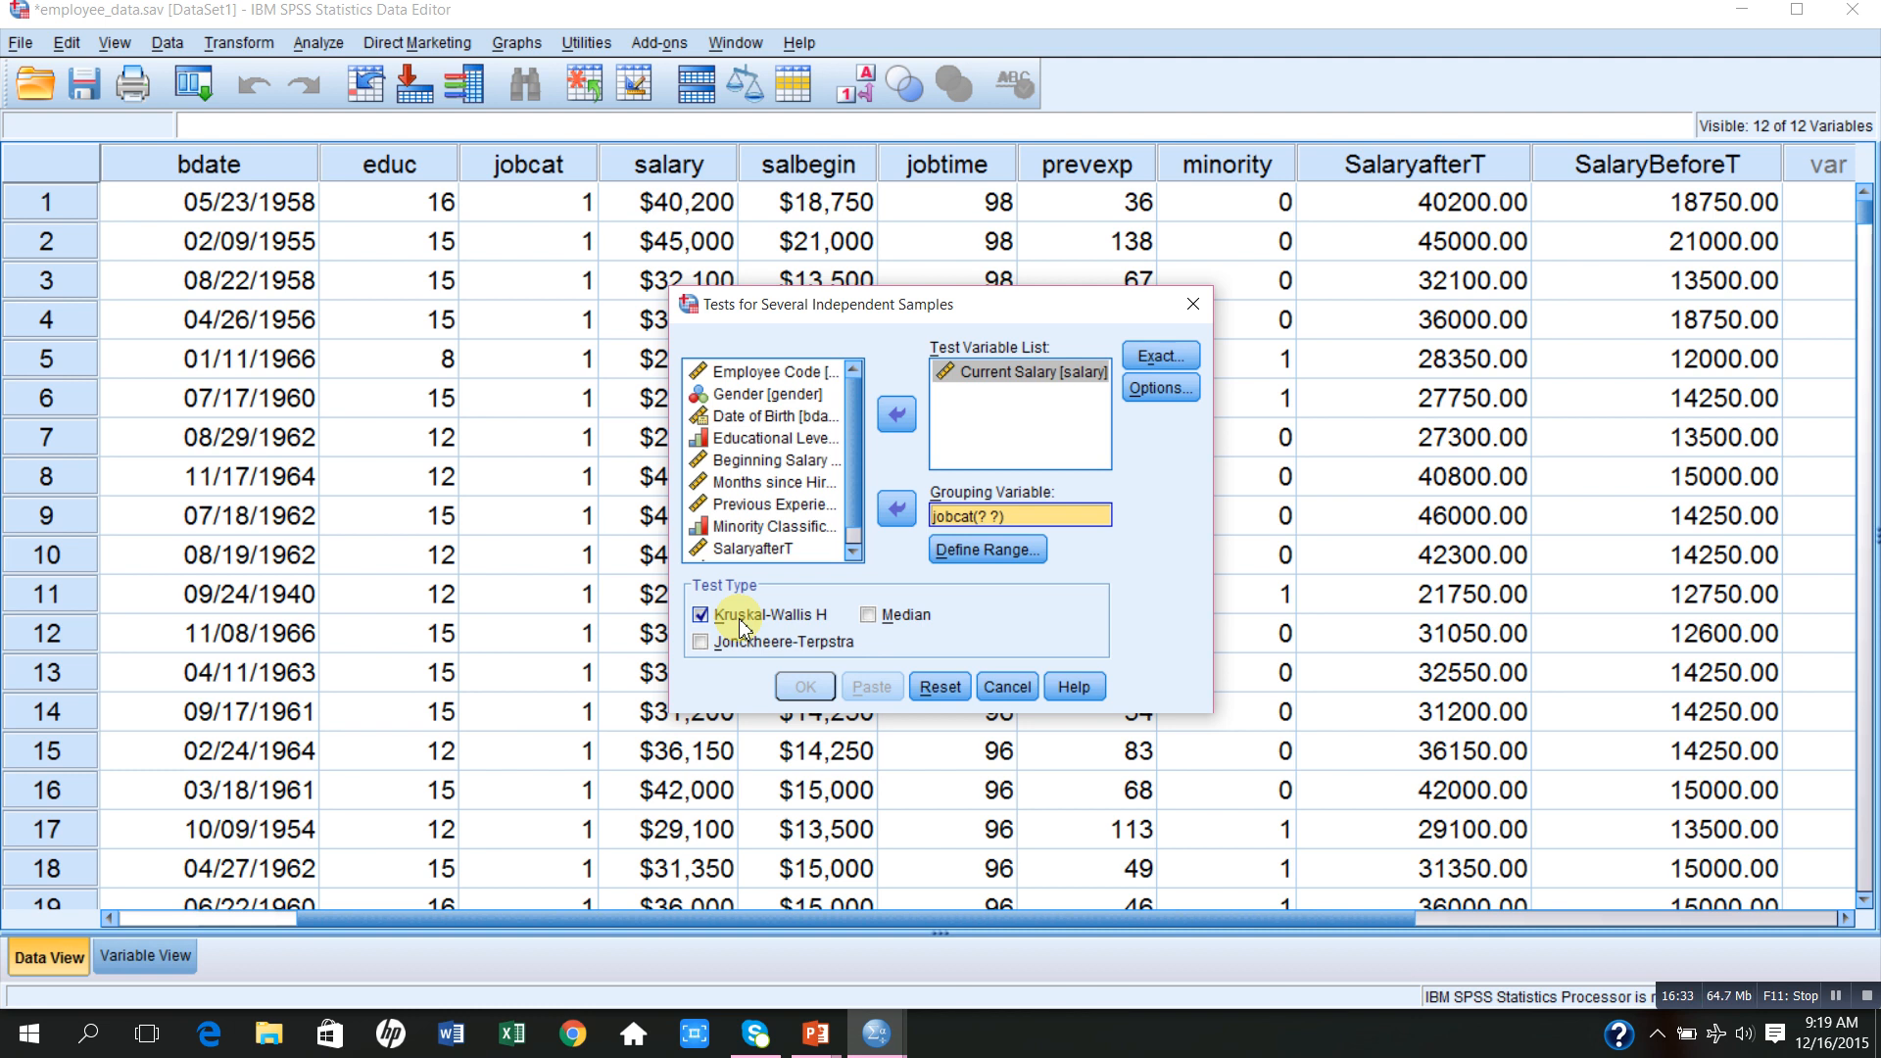
- Define the jobcat grouping range with a minimum of 1 and a maximum of 3
{"action": "left_click", "coordinate": [959, 522]}
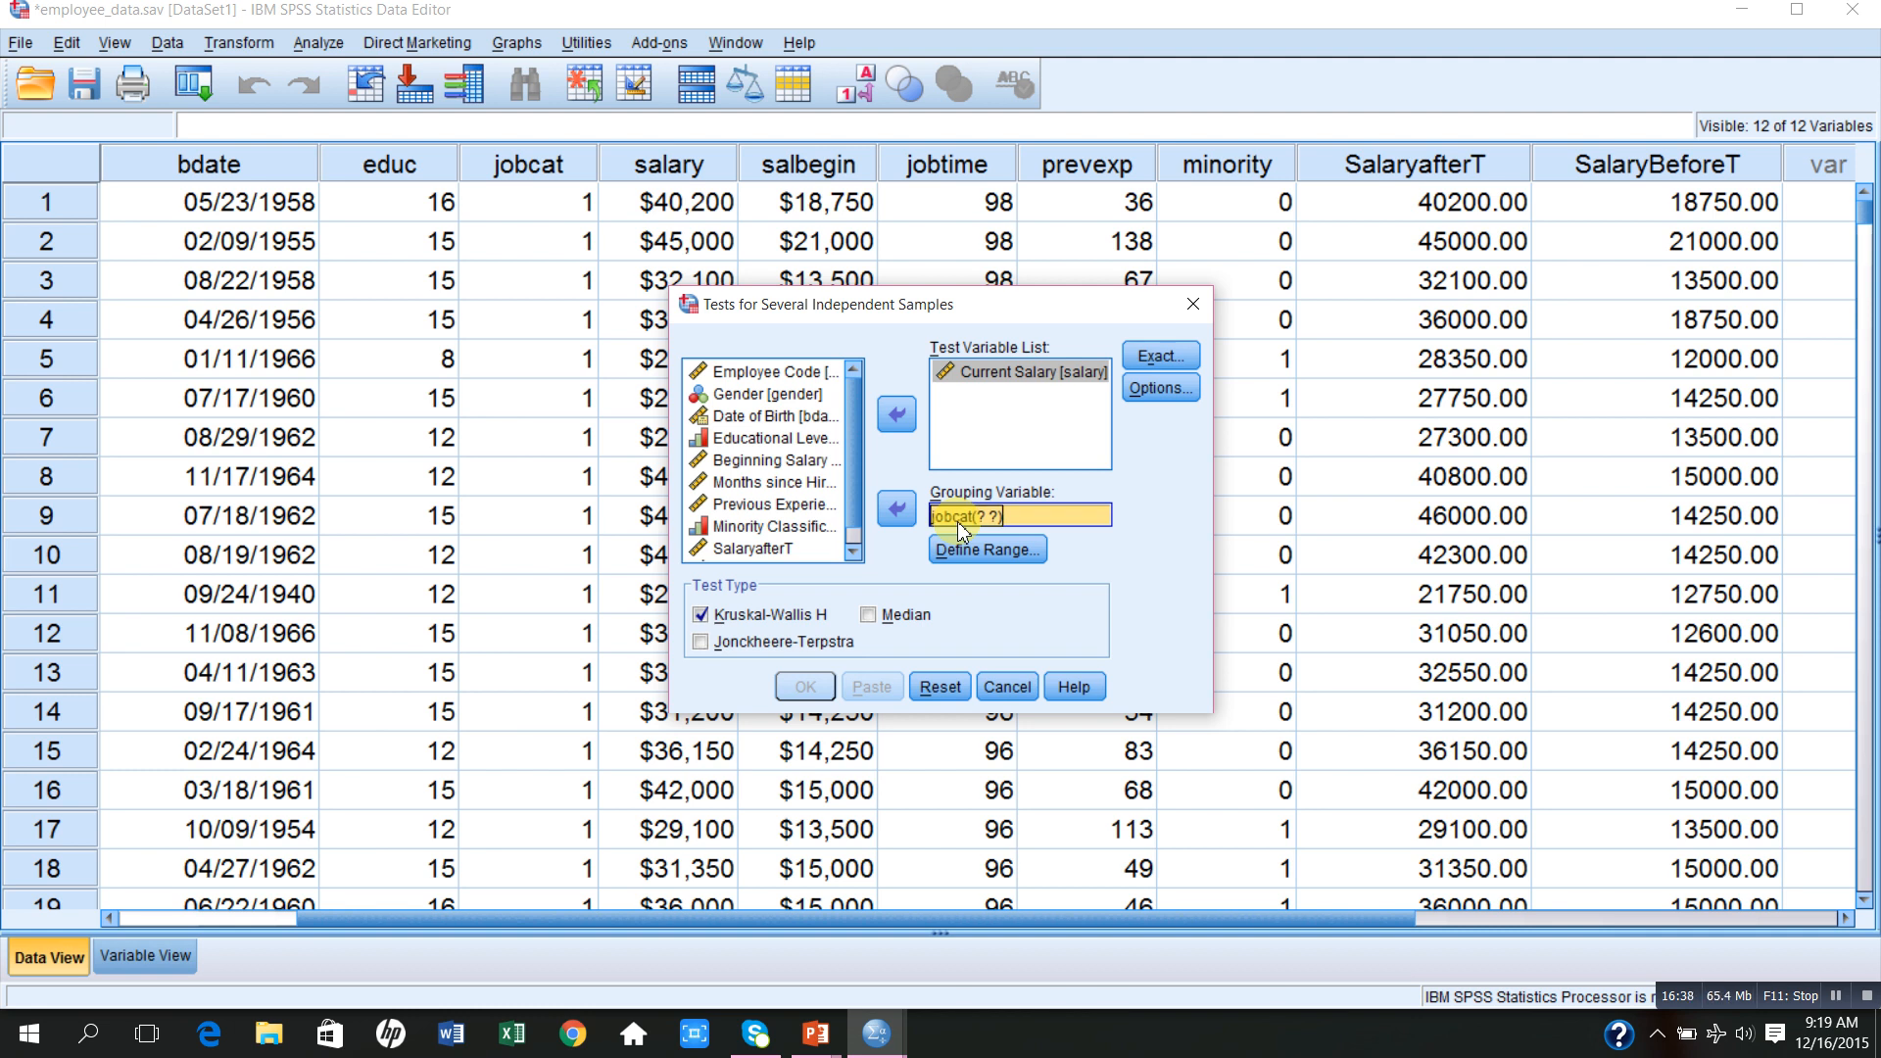
{"action": "left_click", "coordinate": [974, 553]}
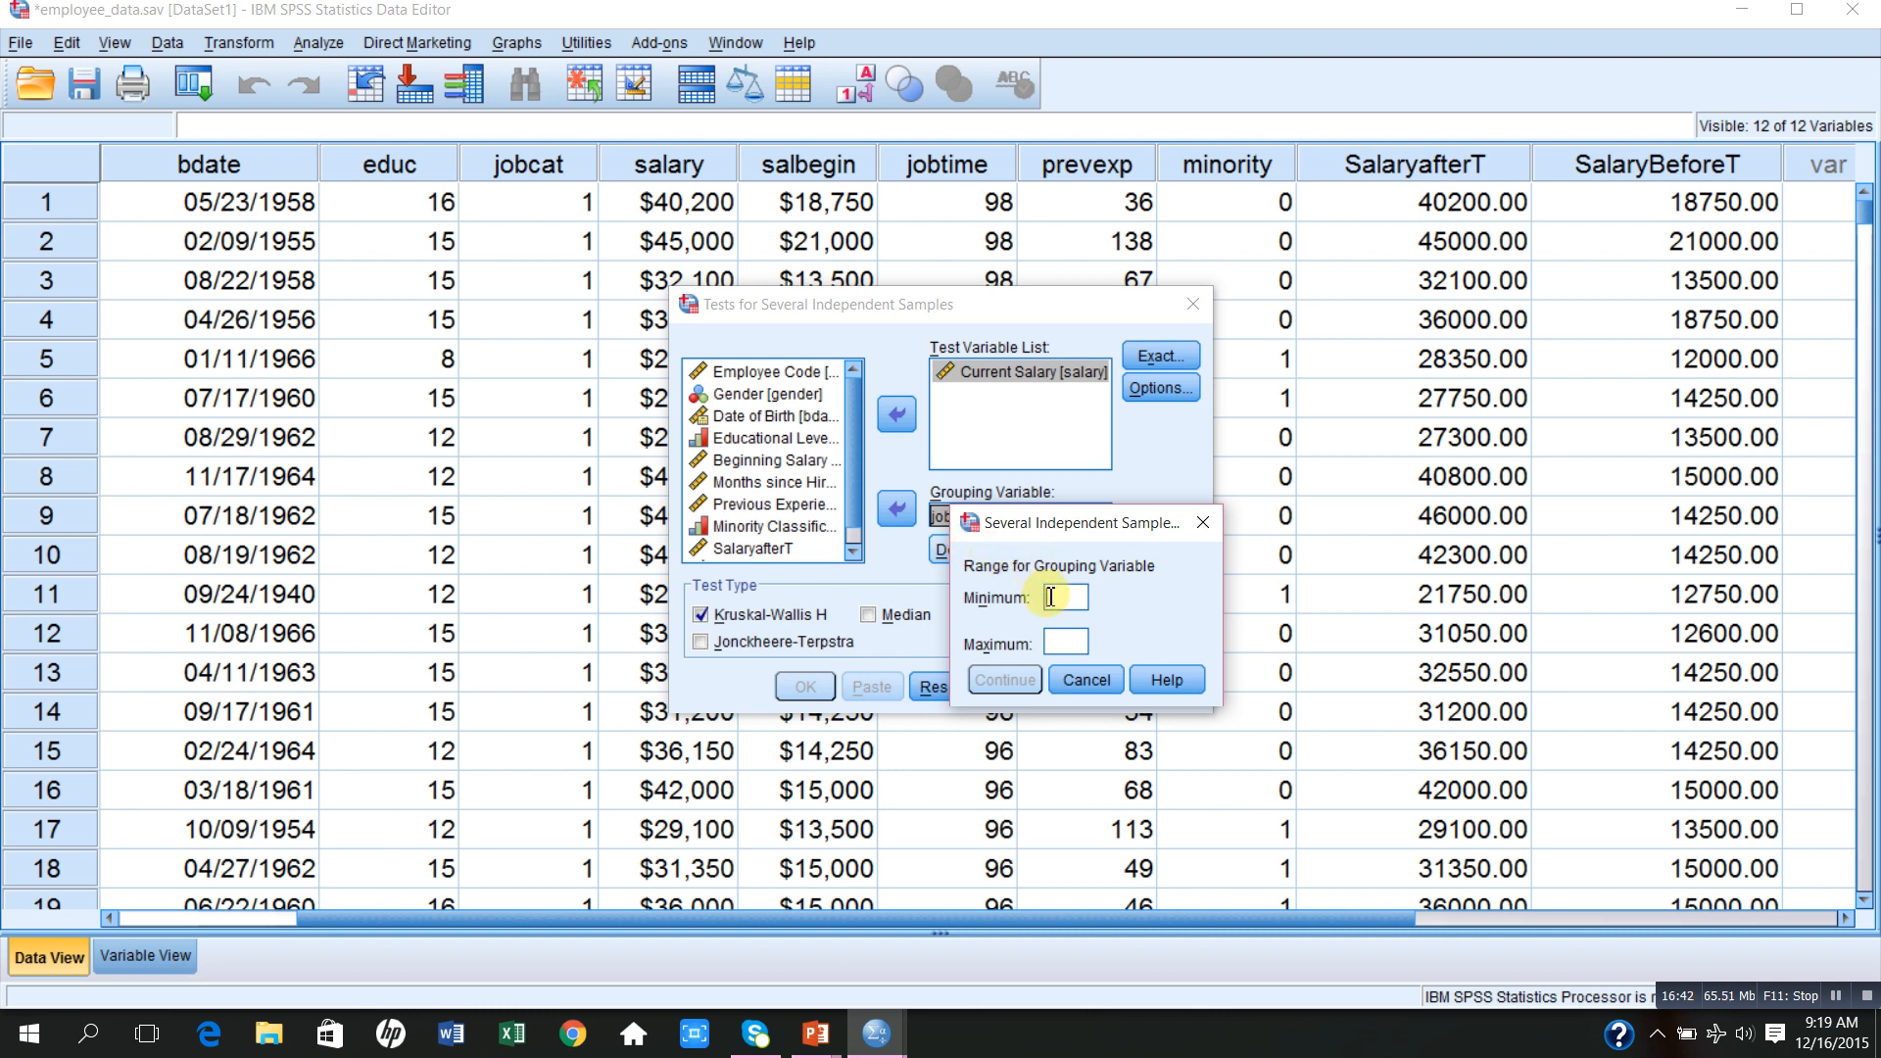
{"action": "type", "text": "1"}
{"action": "left_click", "coordinate": [1059, 643]}
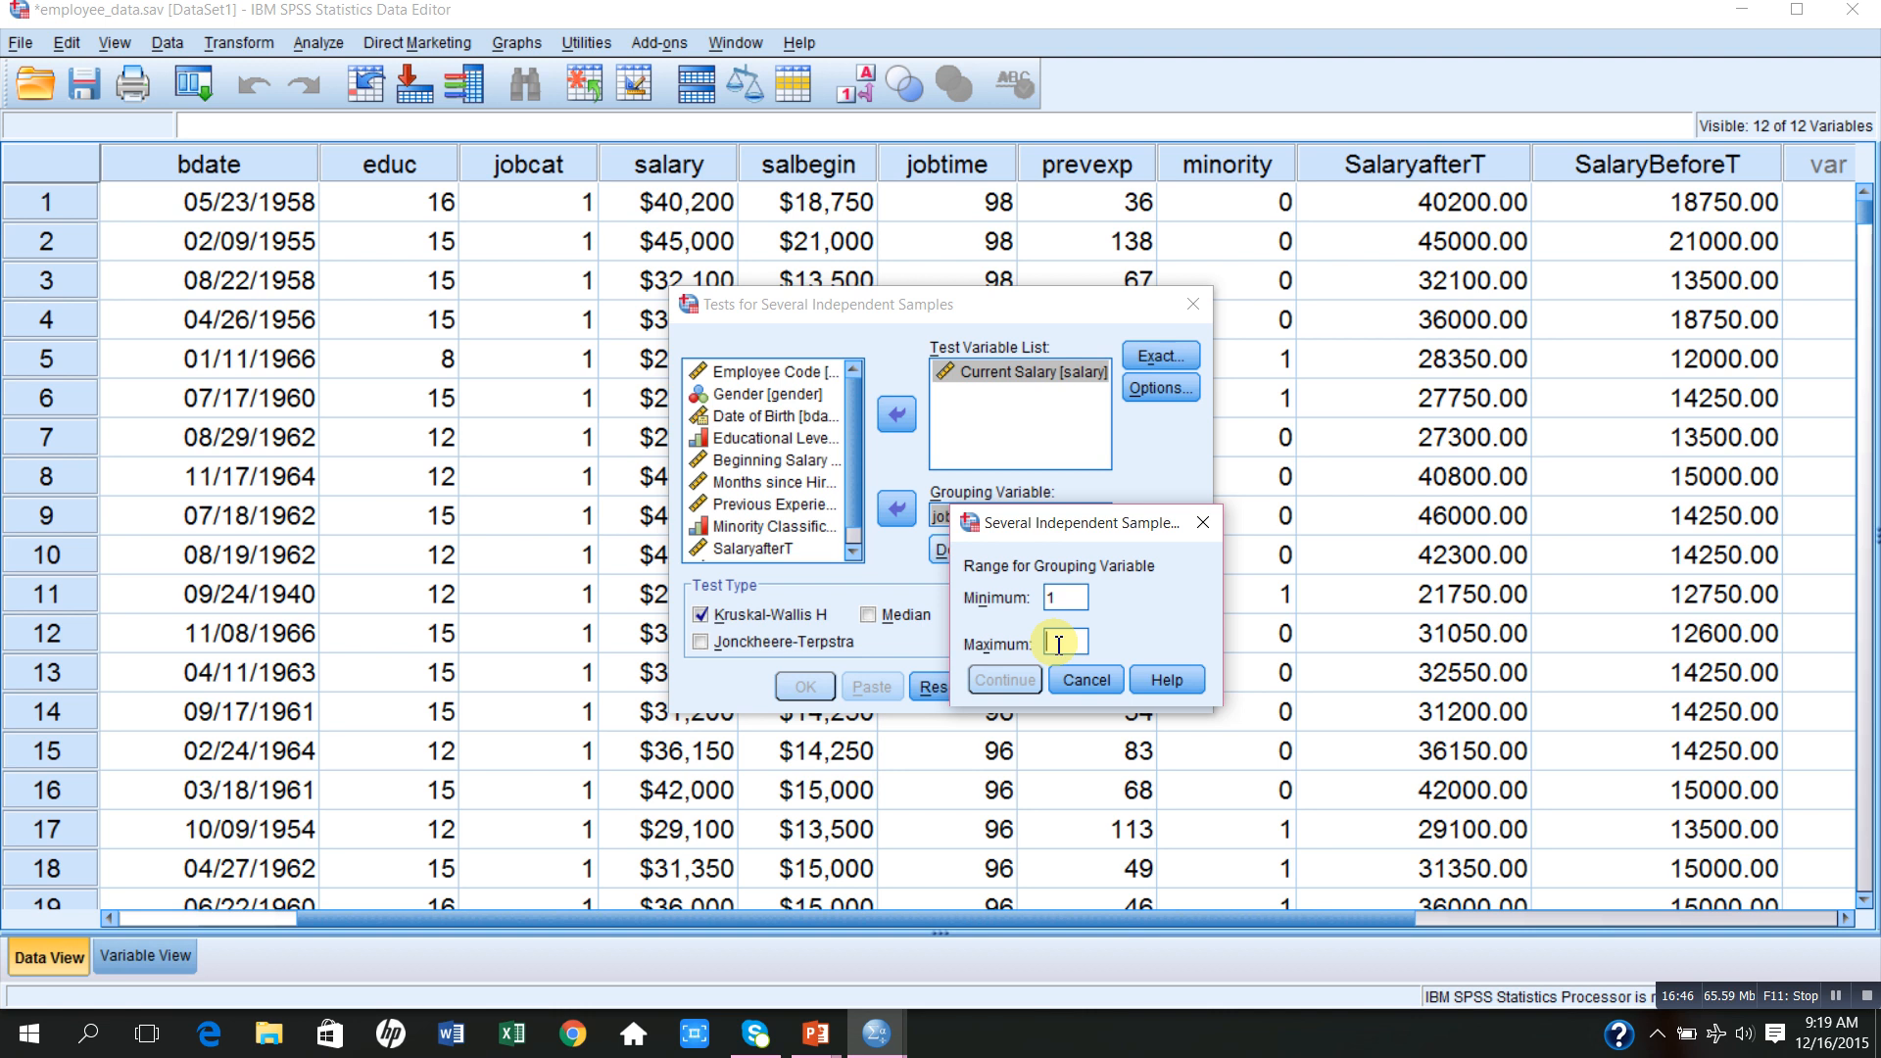
{"action": "type", "text": "3"}
{"action": "left_click", "coordinate": [1009, 681]}
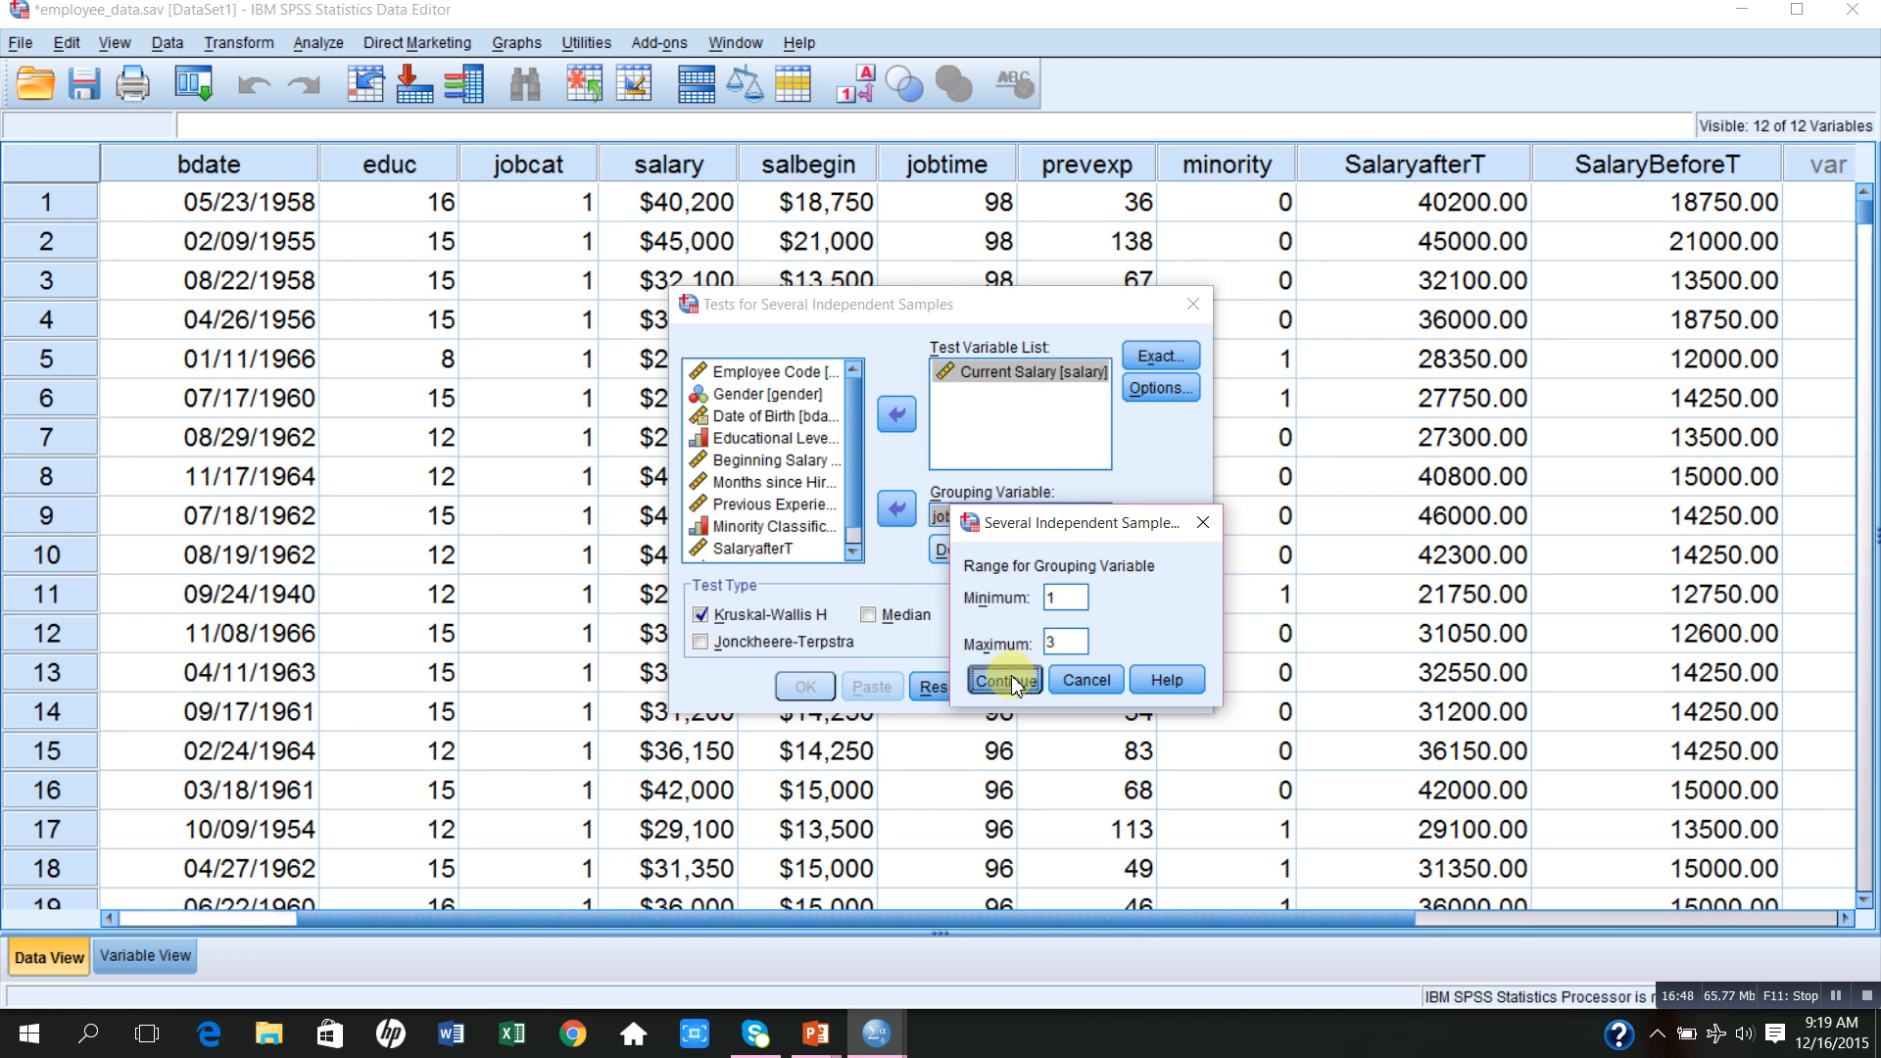
- Run the Kruskal-Wallis test and review its Ranks and Test Statistics tables in the output
{"action": "left_click", "coordinate": [807, 688]}
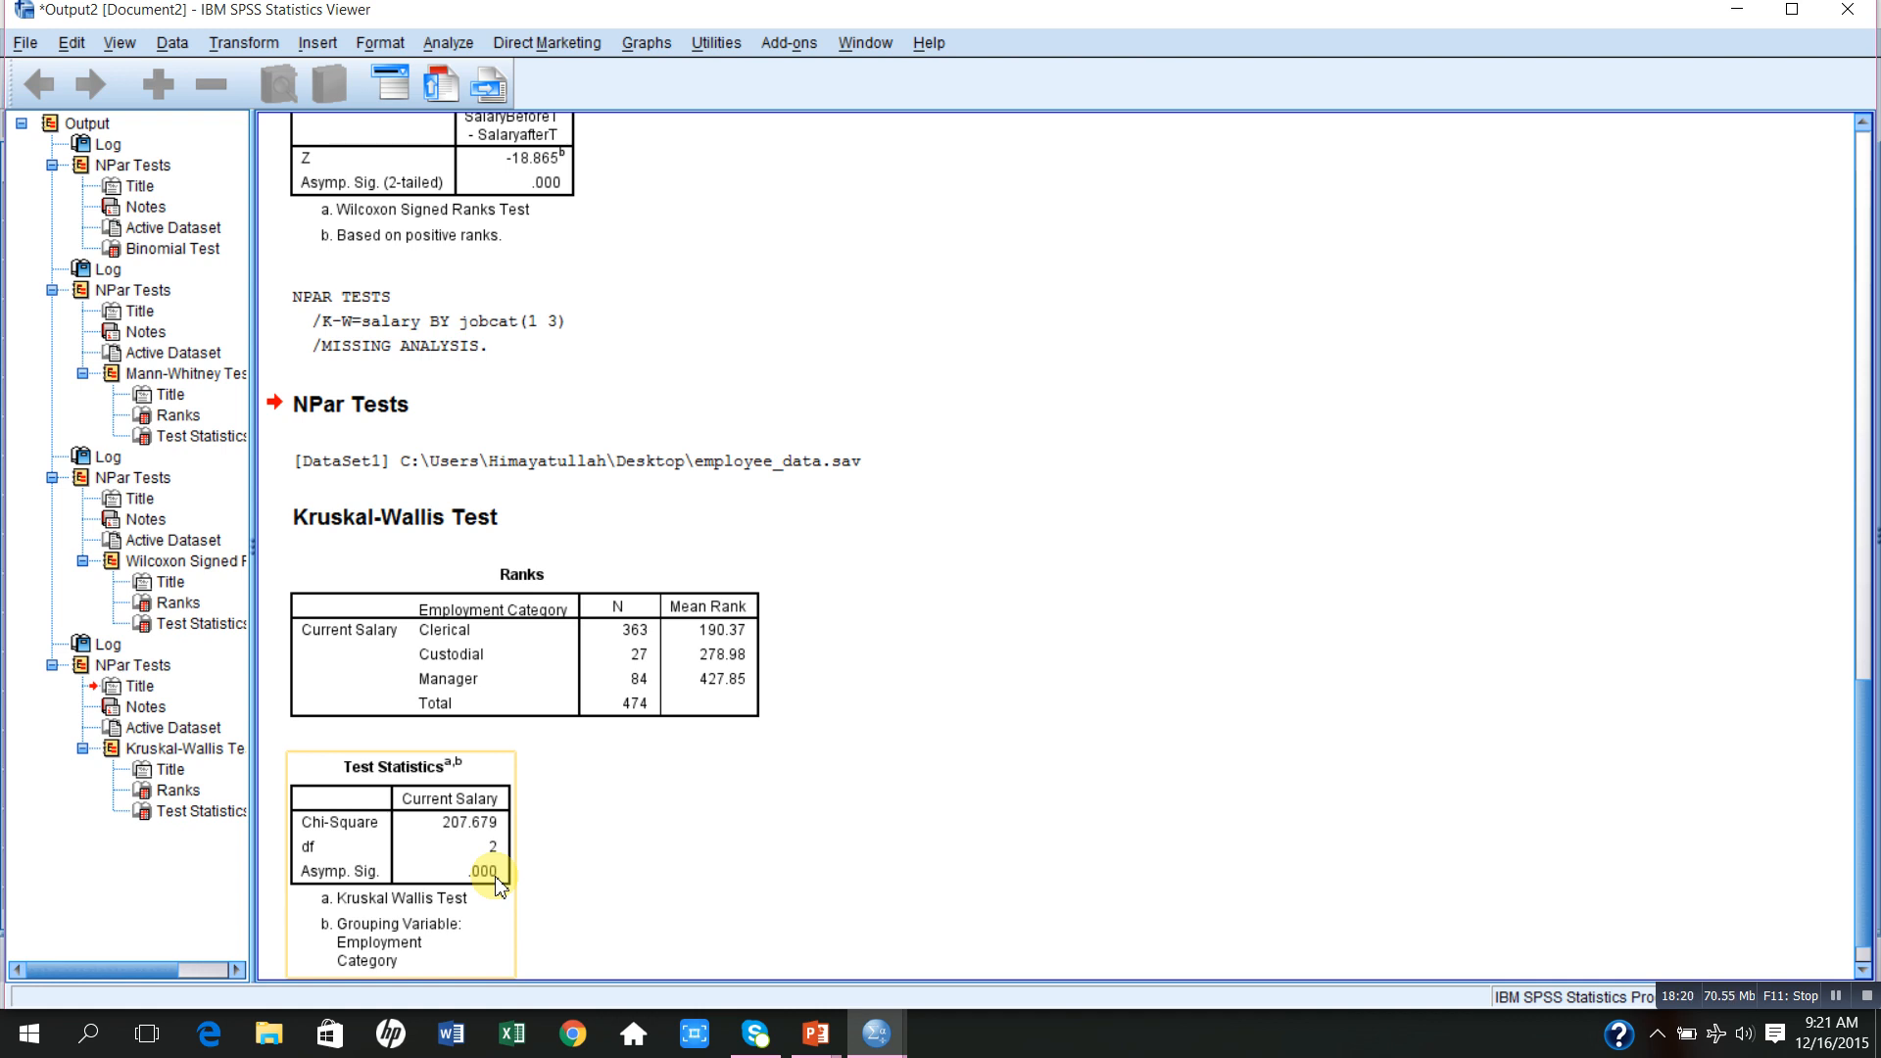
{"action": "left_click", "coordinate": [478, 707]}
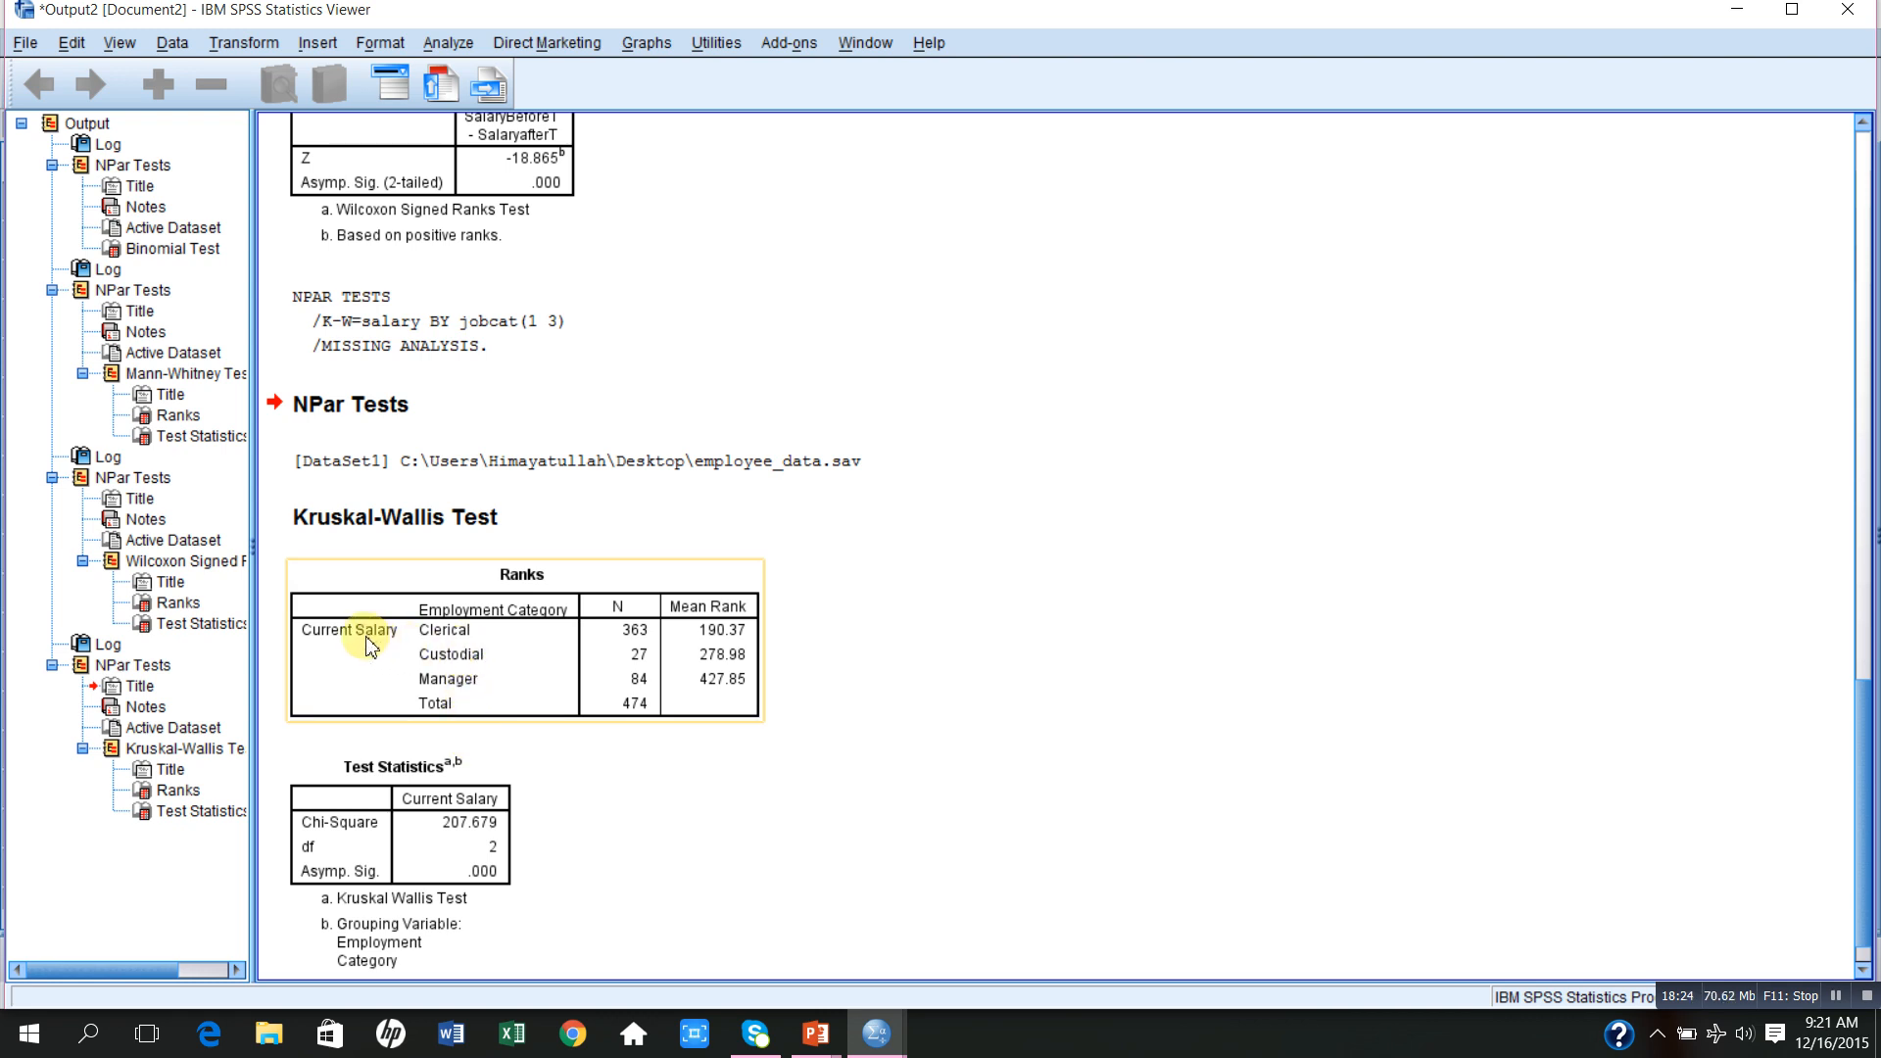
{"action": "left_click", "coordinate": [461, 759]}
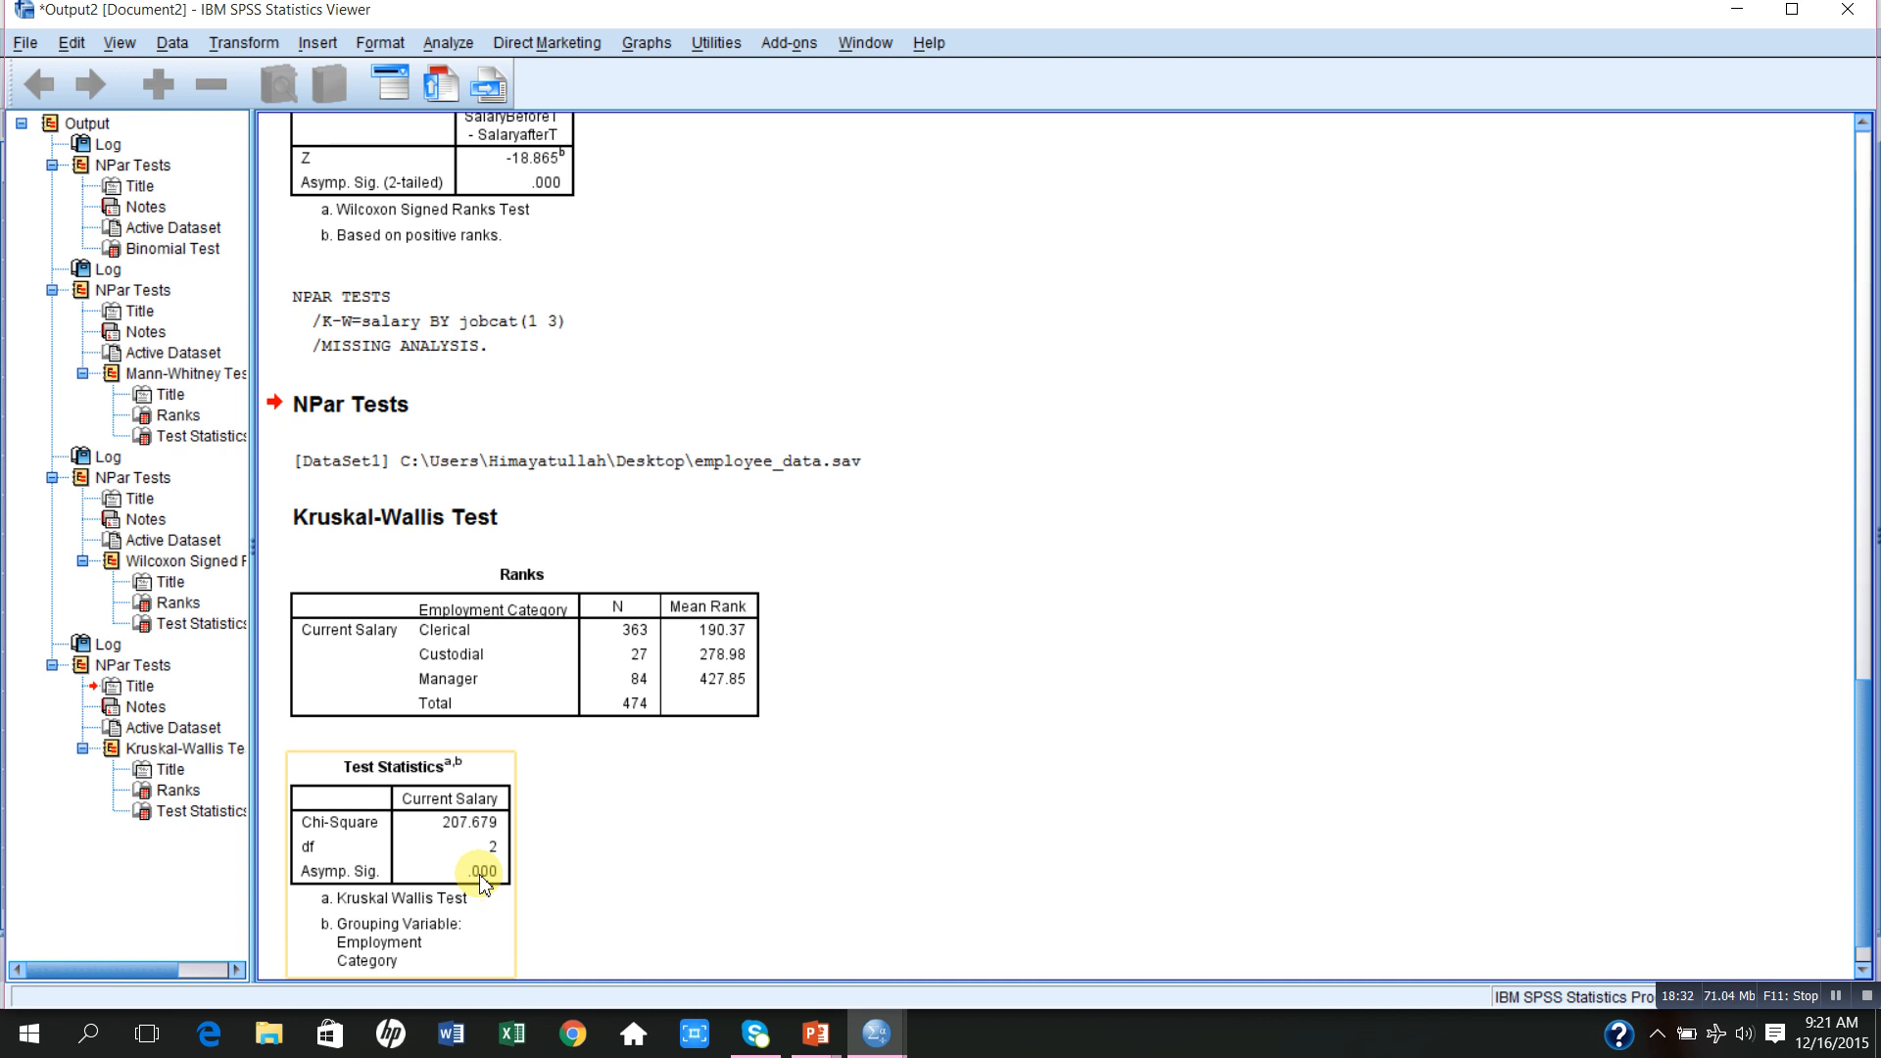
{"action": "left_click", "coordinate": [458, 680]}
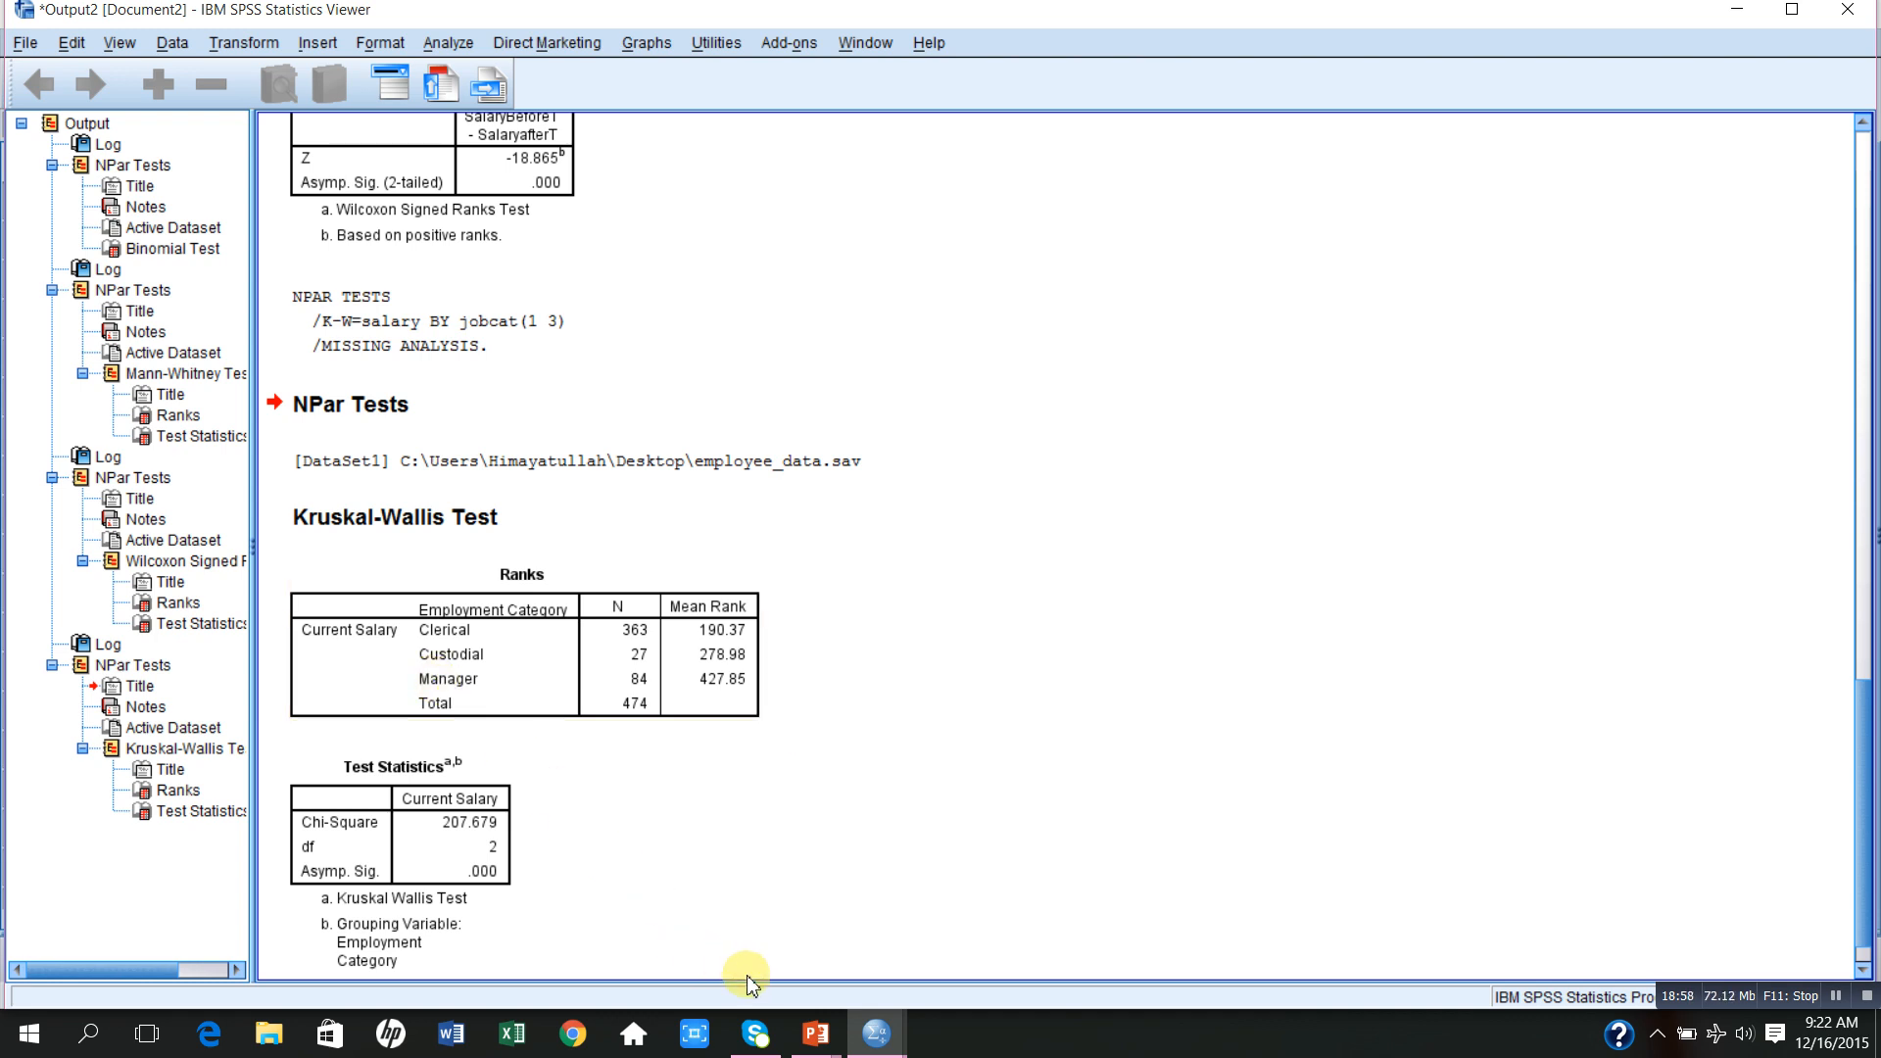
{"action": "mouse_move", "coordinate": [816, 1034]}
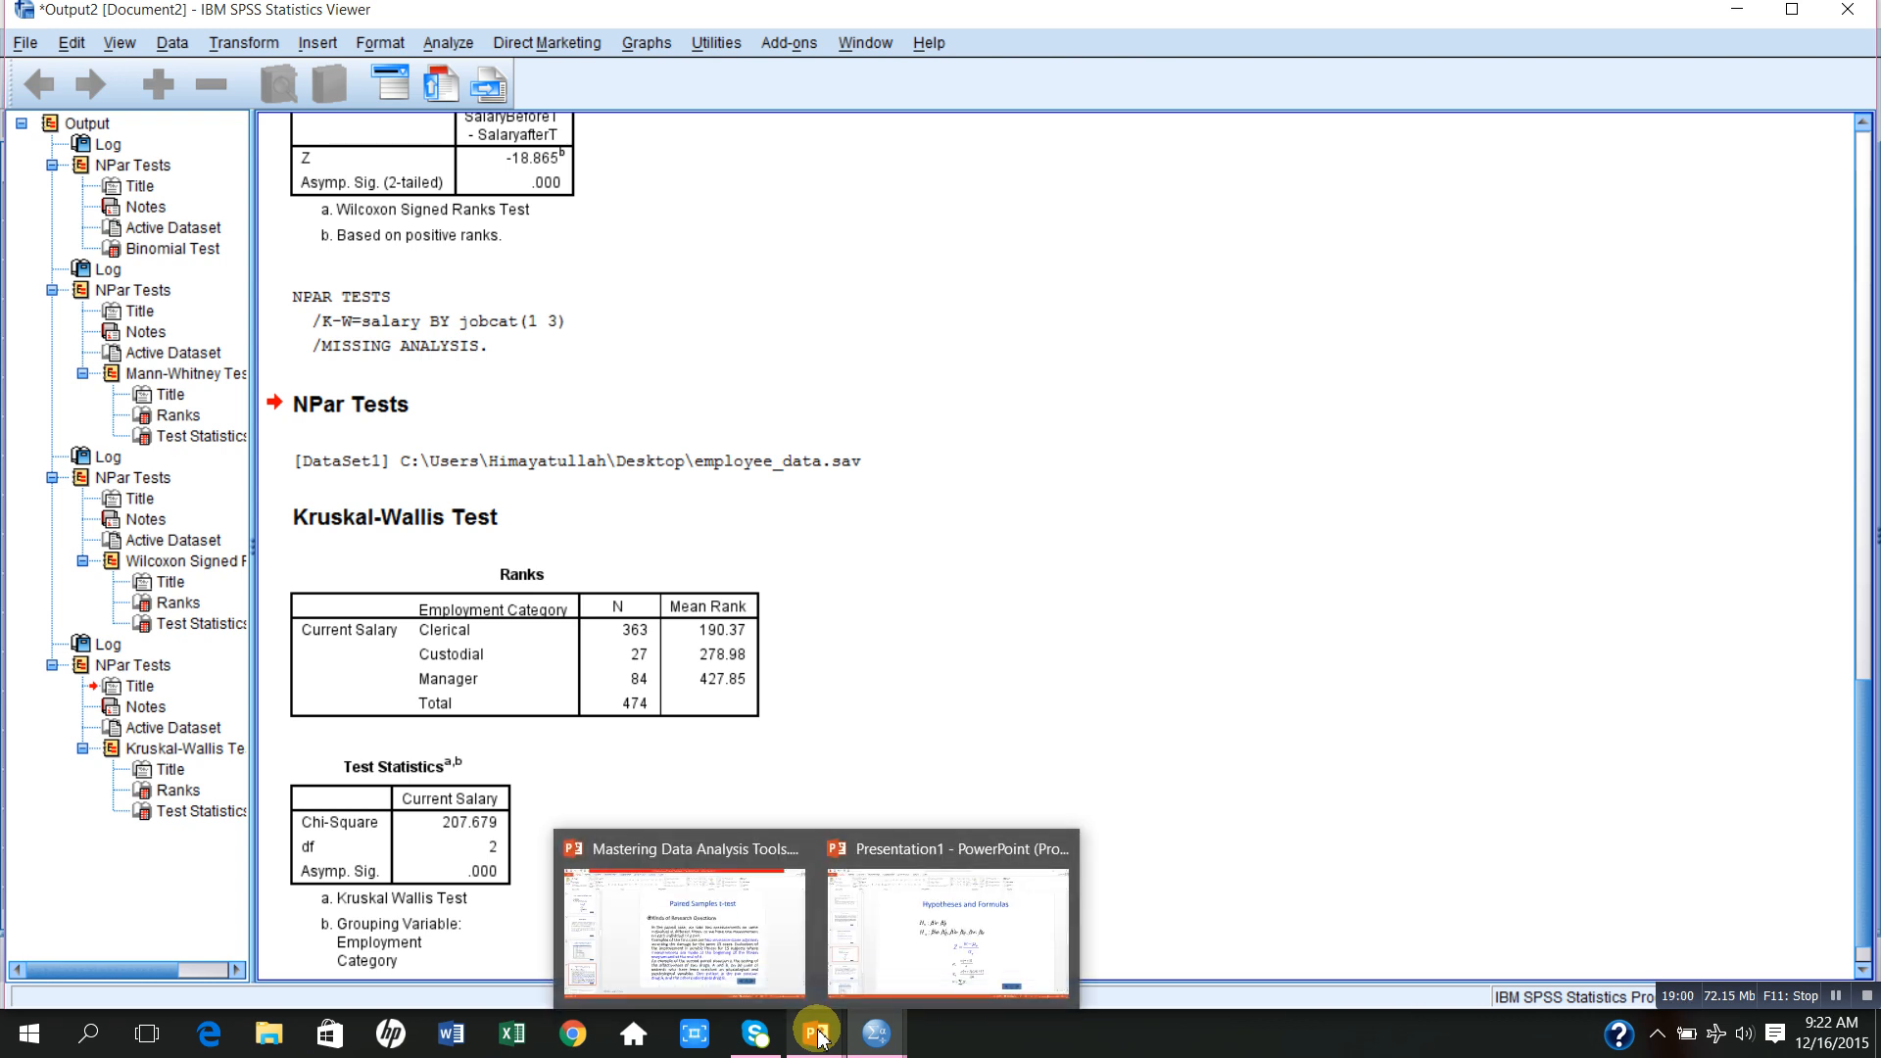